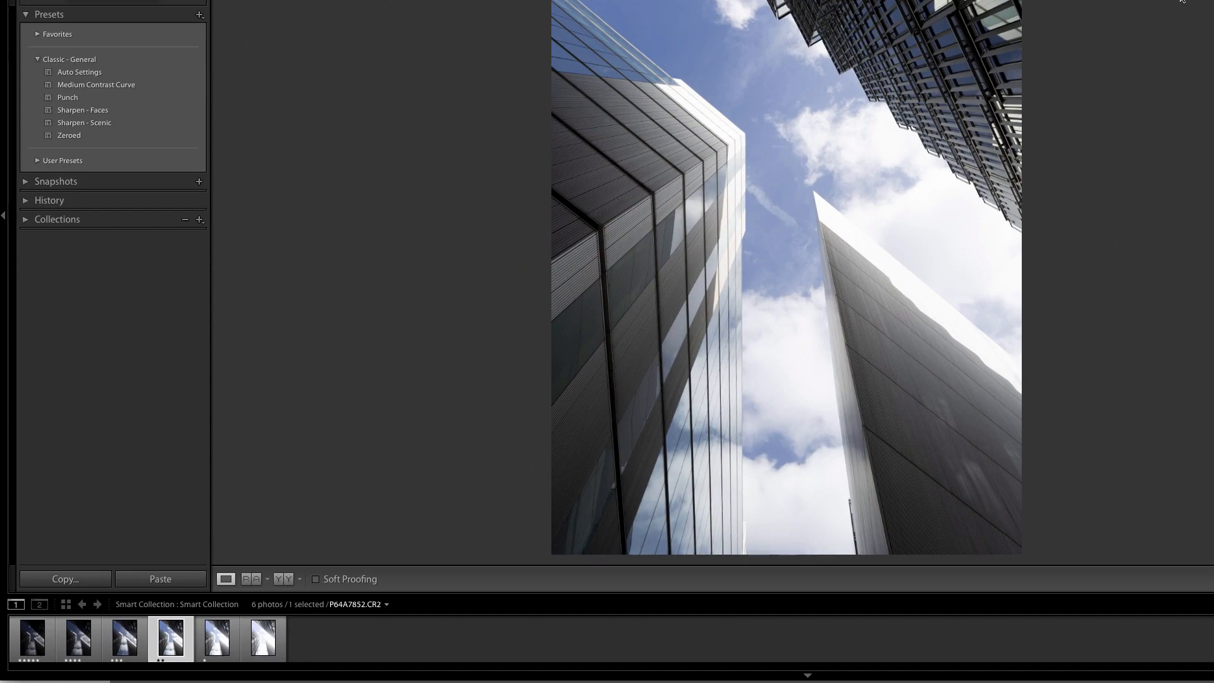
# - Make the darkest frame, P64A7851.CR2, the active photo and select all the bracketed photos in the filmstrip
pyautogui.press('Left')
pyautogui.press('Left')
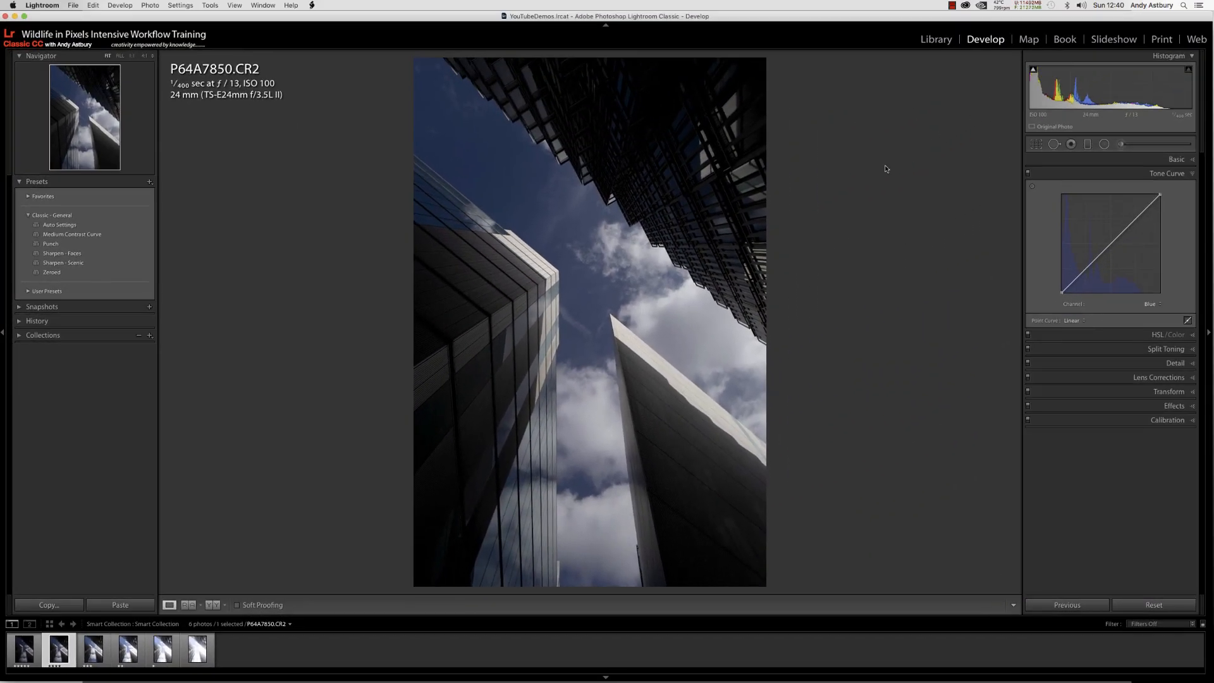
pyautogui.press('Left')
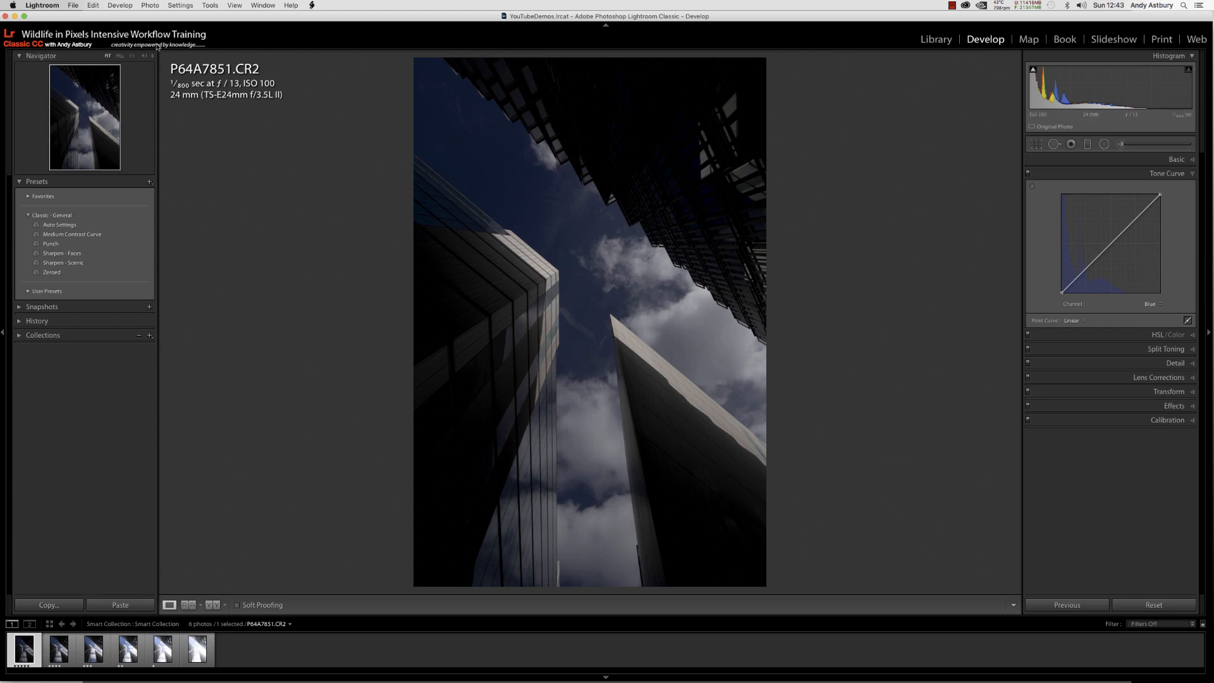
pyautogui.click(93, 5)
pyautogui.click(108, 82)
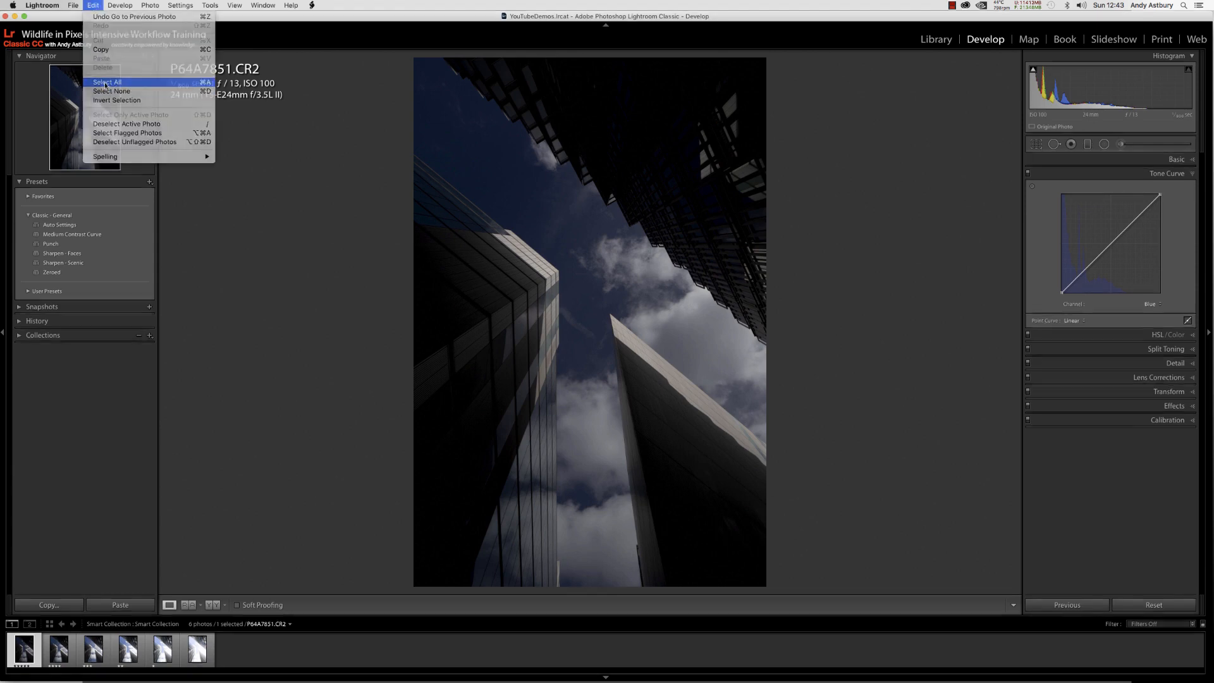
# - Set the calibration process to Version 2 and apply the Zeroed preset to the selected photos
pyautogui.click(1167, 420)
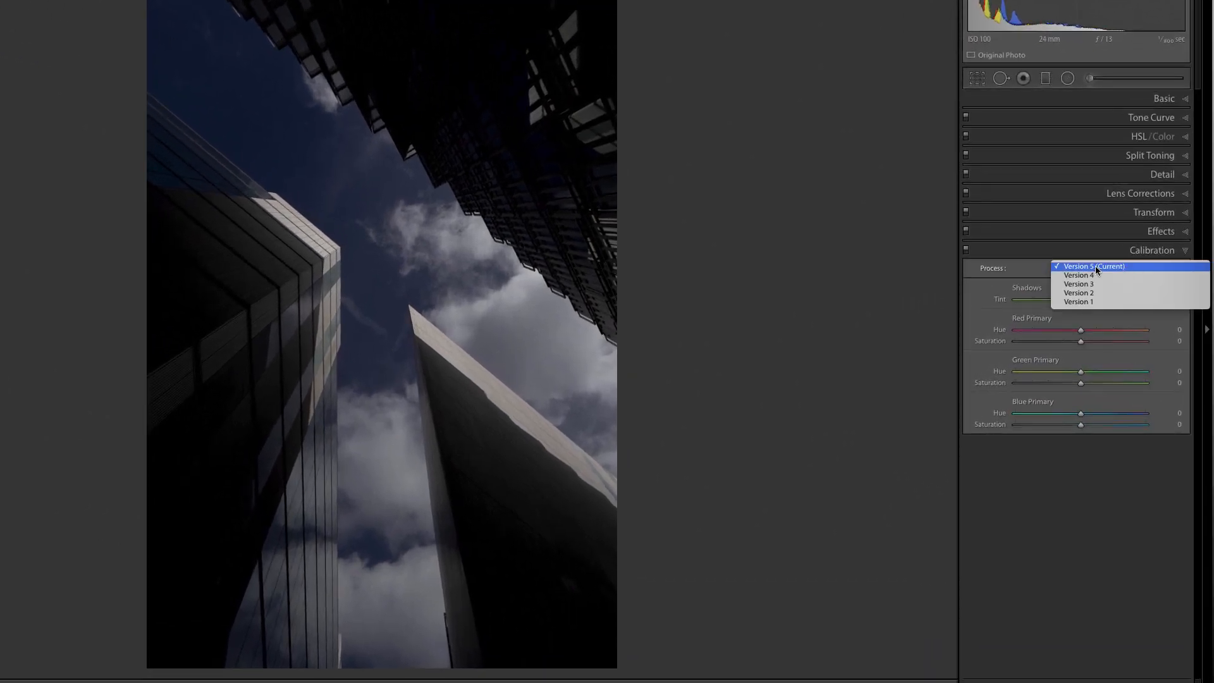
pyautogui.click(1078, 293)
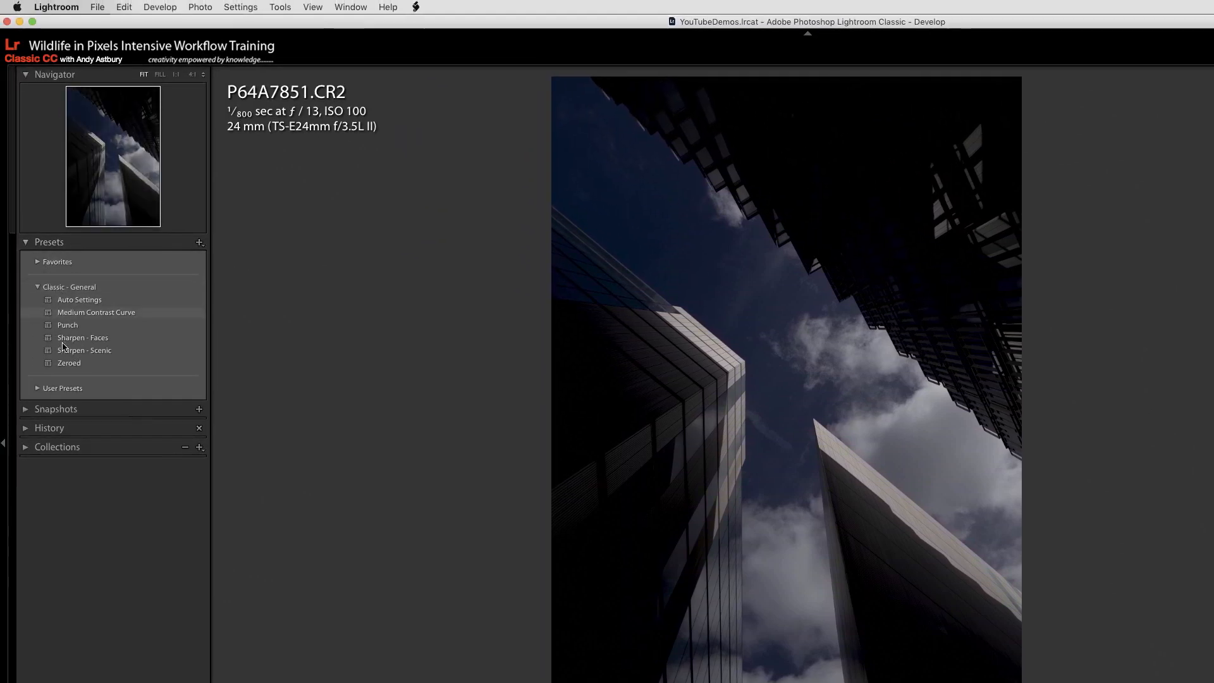
pyautogui.click(66, 363)
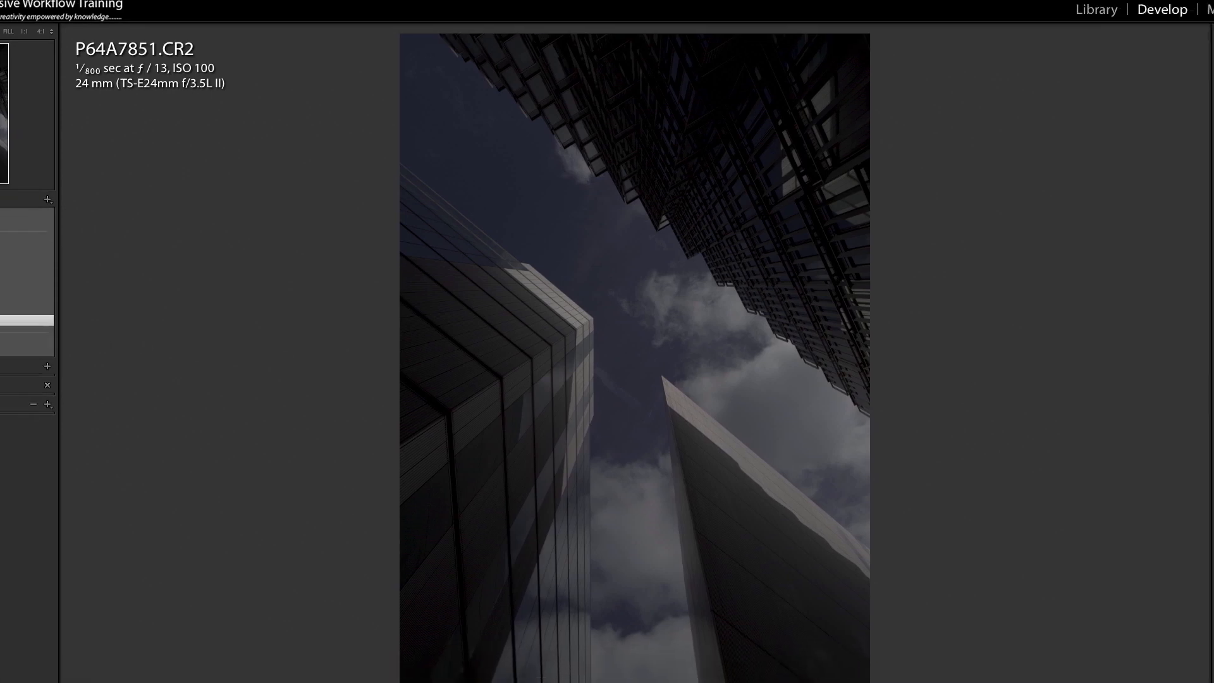
# - Set the calibration process to Version 5 (Current) and enable Remove Chromatic Aberration in the lens corrections
pyautogui.click(1213, 384)
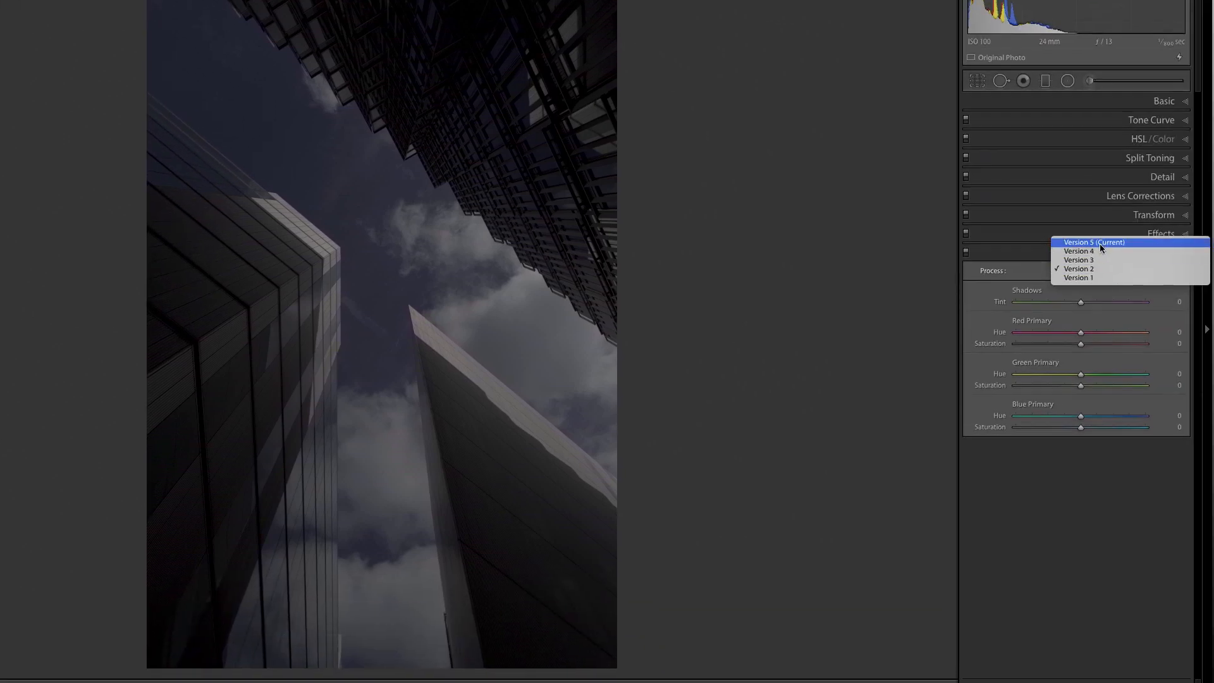
pyautogui.click(1100, 244)
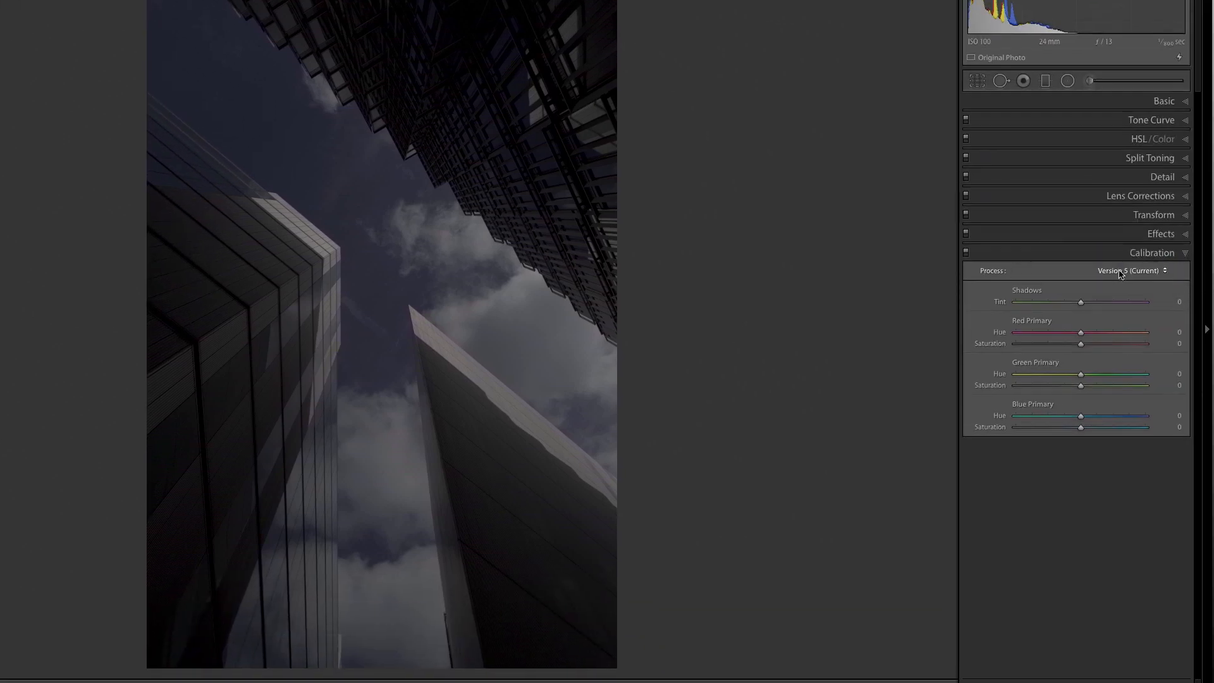
pyautogui.click(1152, 194)
pyautogui.click(1040, 232)
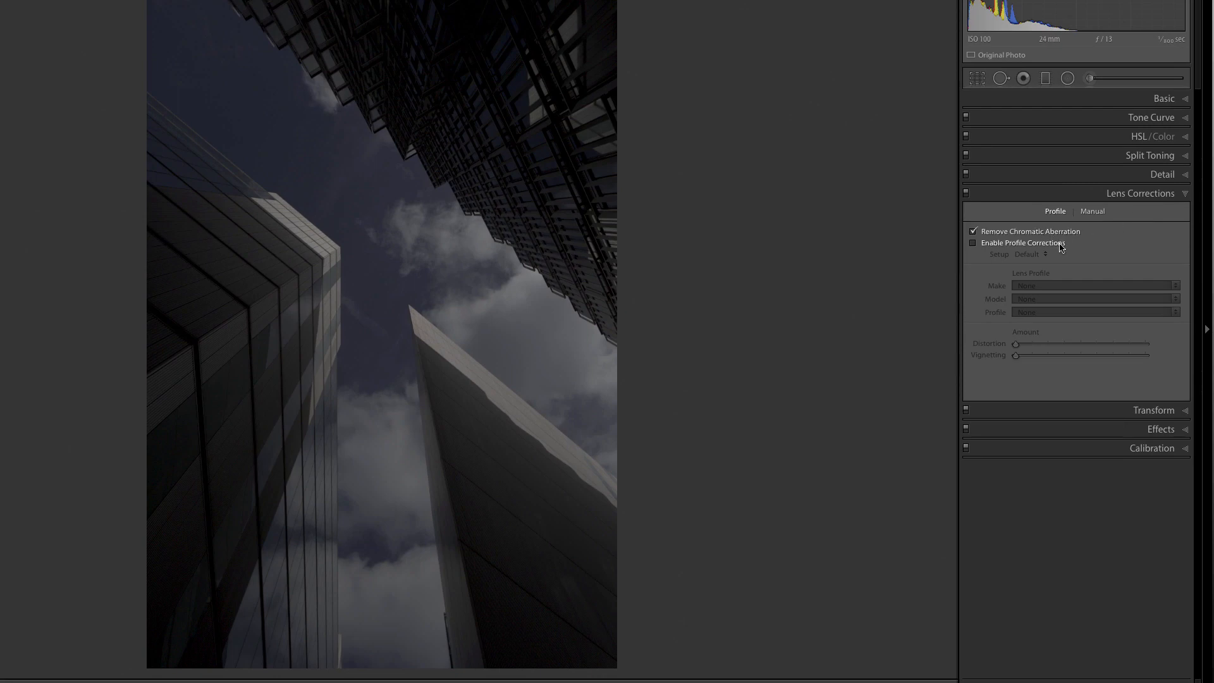
# - Set color noise reduction to 25 and luminance noise reduction to 10, with the sharpening amount slightly below its default of 40
pyautogui.click(1167, 177)
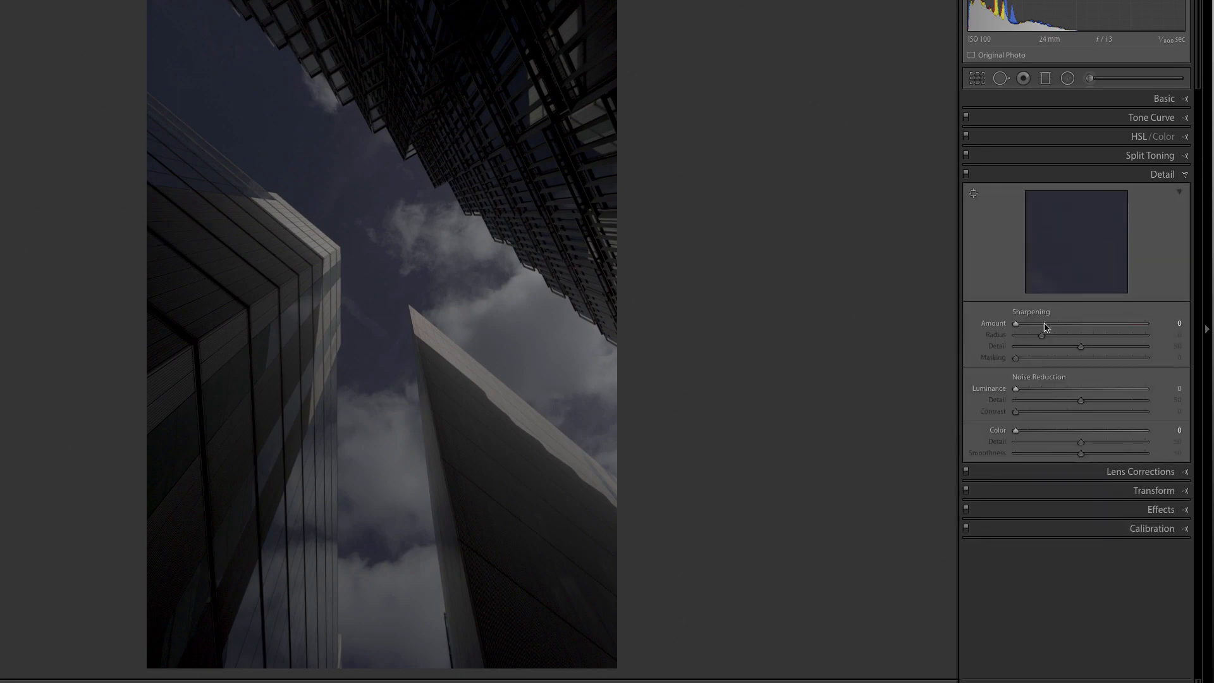
pyautogui.doubleClick(992, 324)
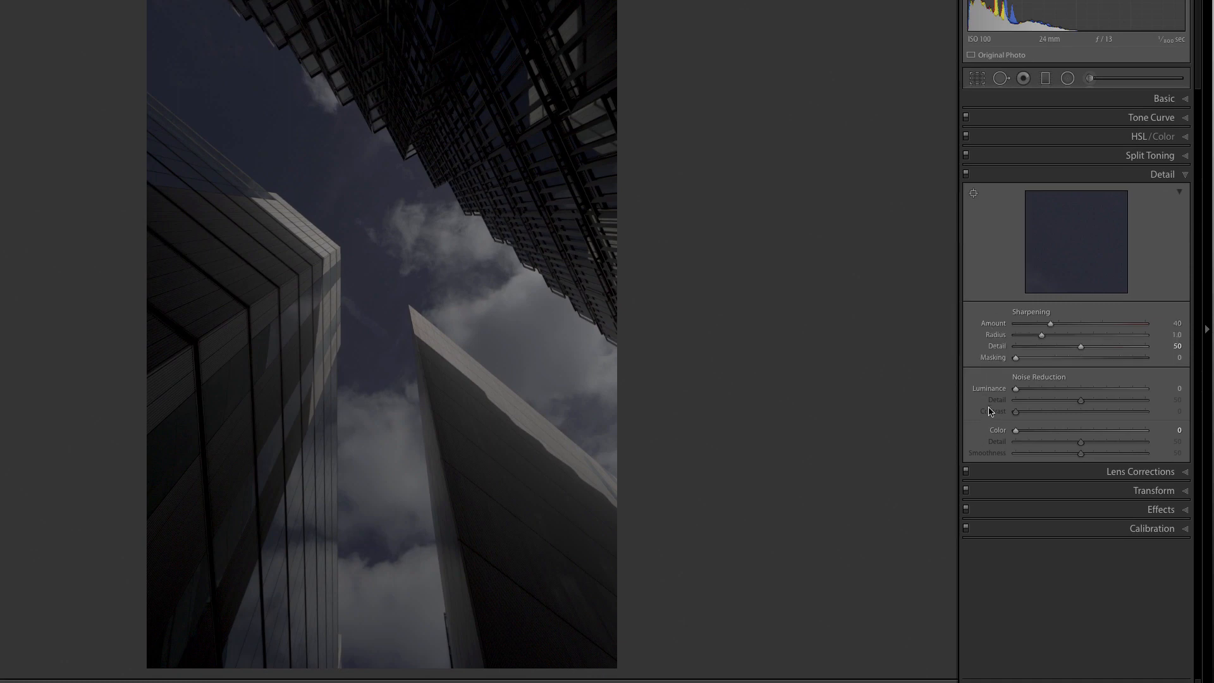
pyautogui.doubleClick(997, 432)
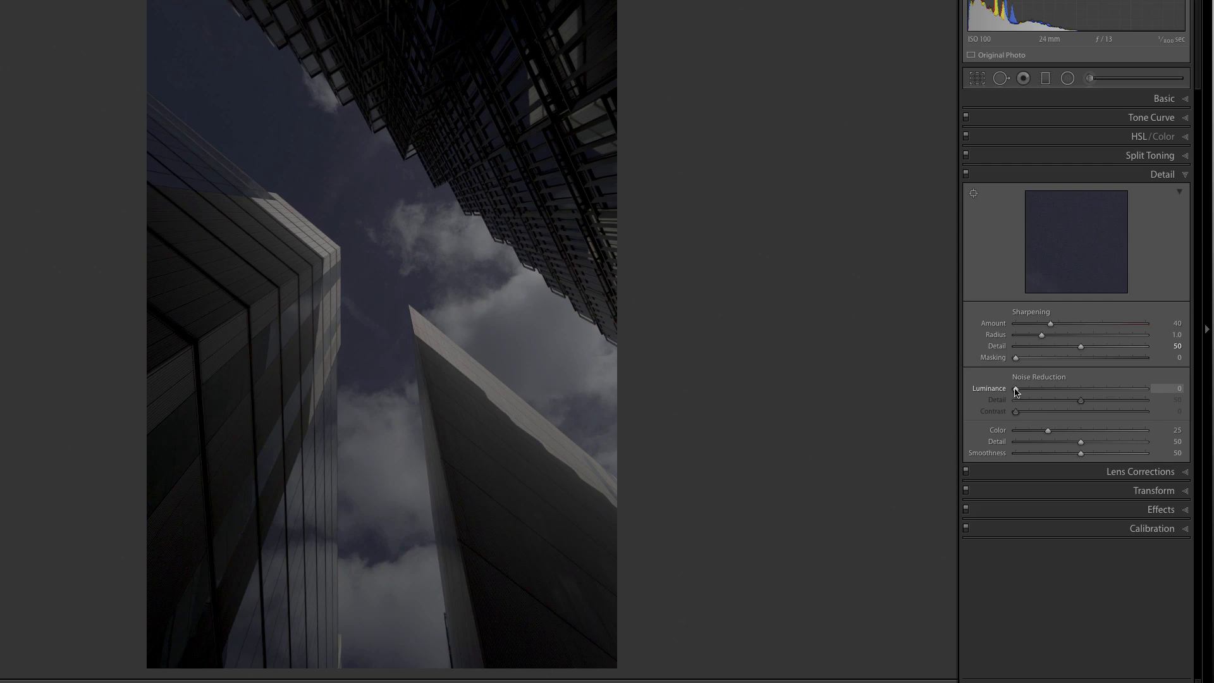
pyautogui.moveTo(1014, 389); pyautogui.dragTo(1029, 392)
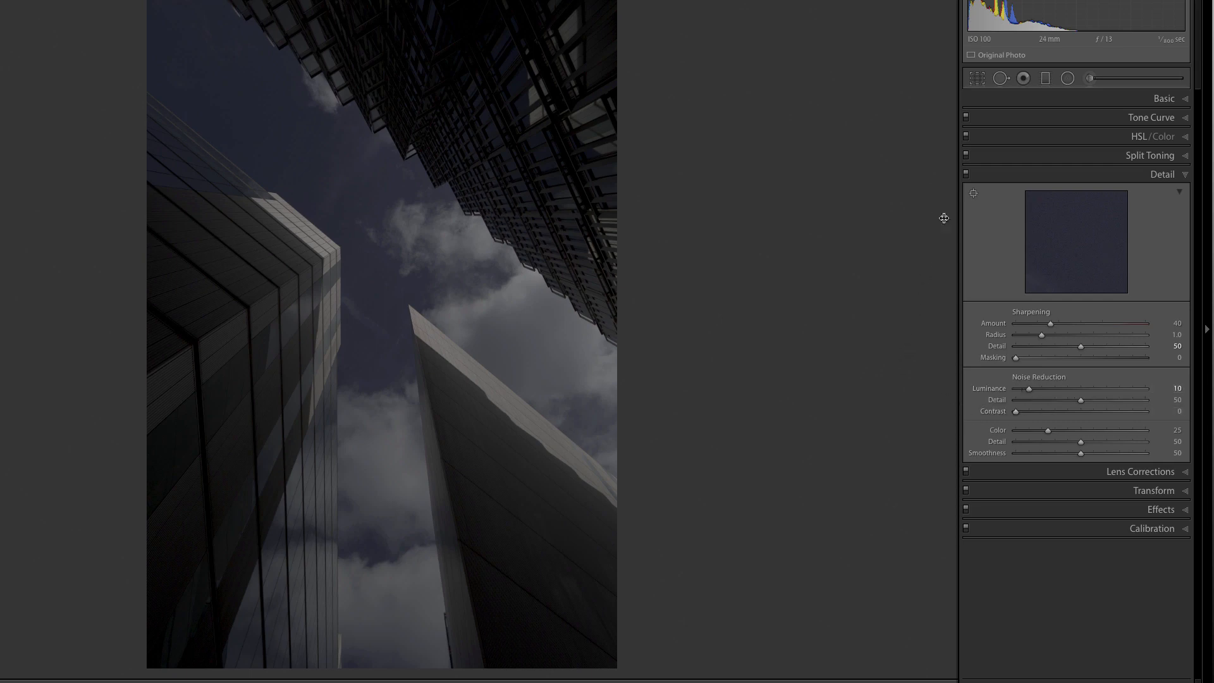
pyautogui.moveTo(1051, 327); pyautogui.dragTo(1040, 327)
# - Assign the Camera Neutral profile and reset both Exposure and Contrast to 0
pyautogui.click(1159, 99)
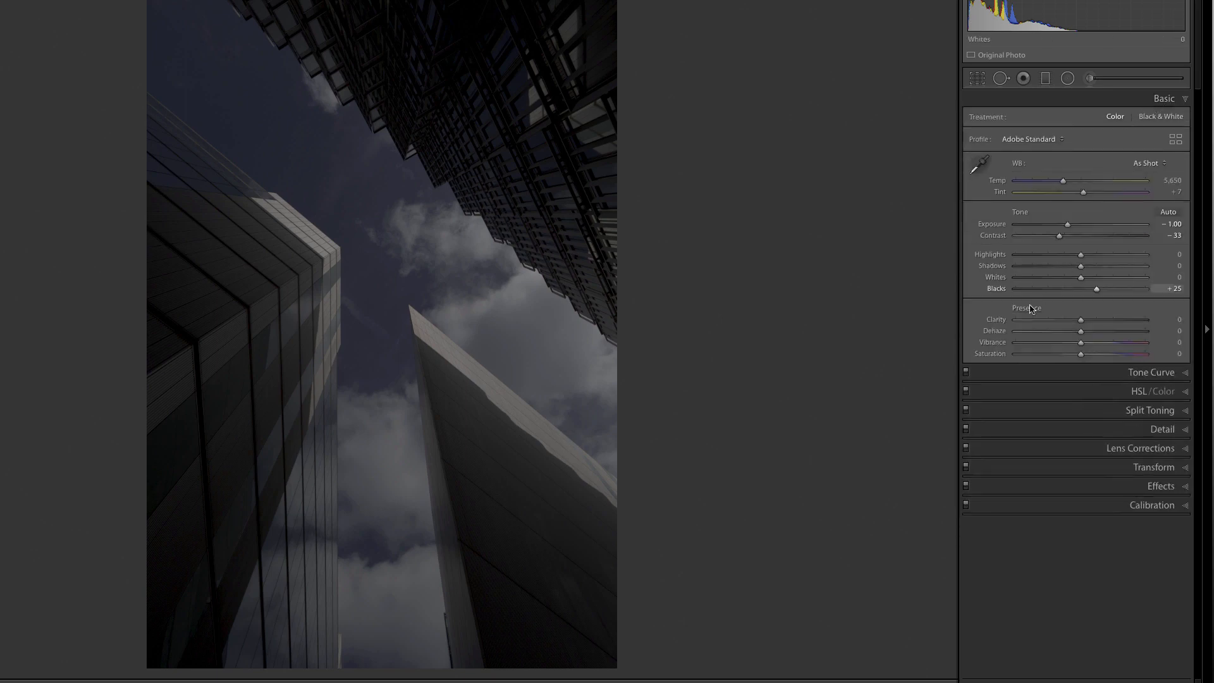
pyautogui.click(1031, 140)
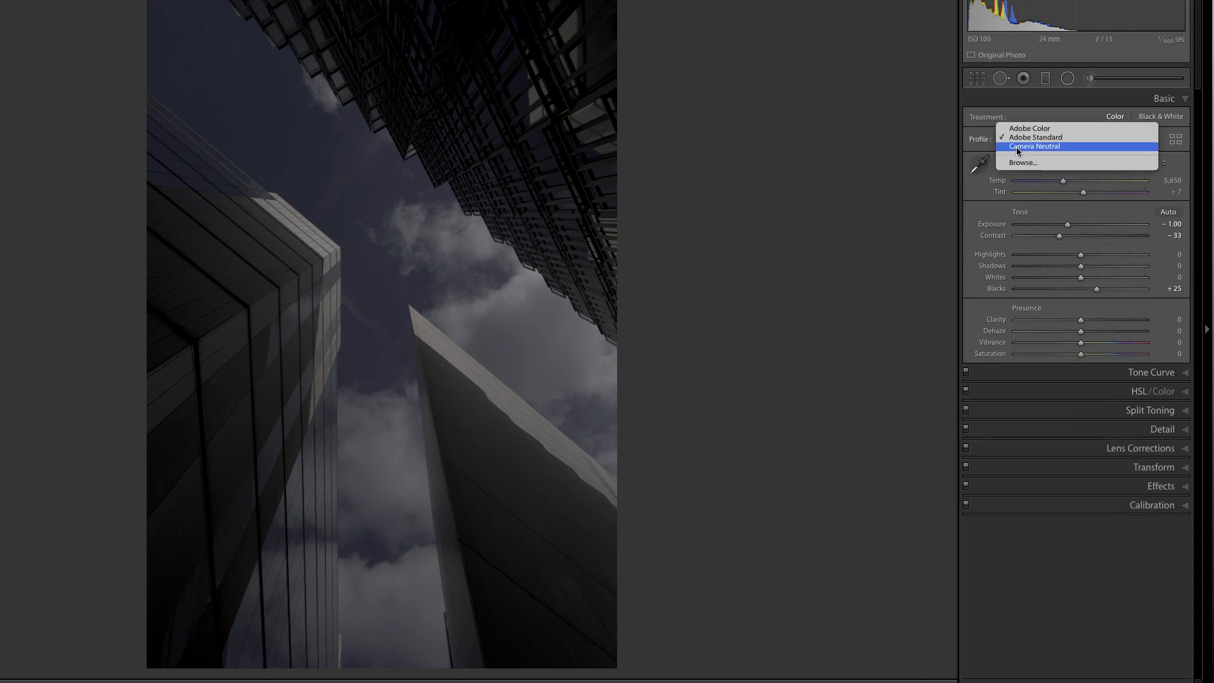
pyautogui.click(1019, 146)
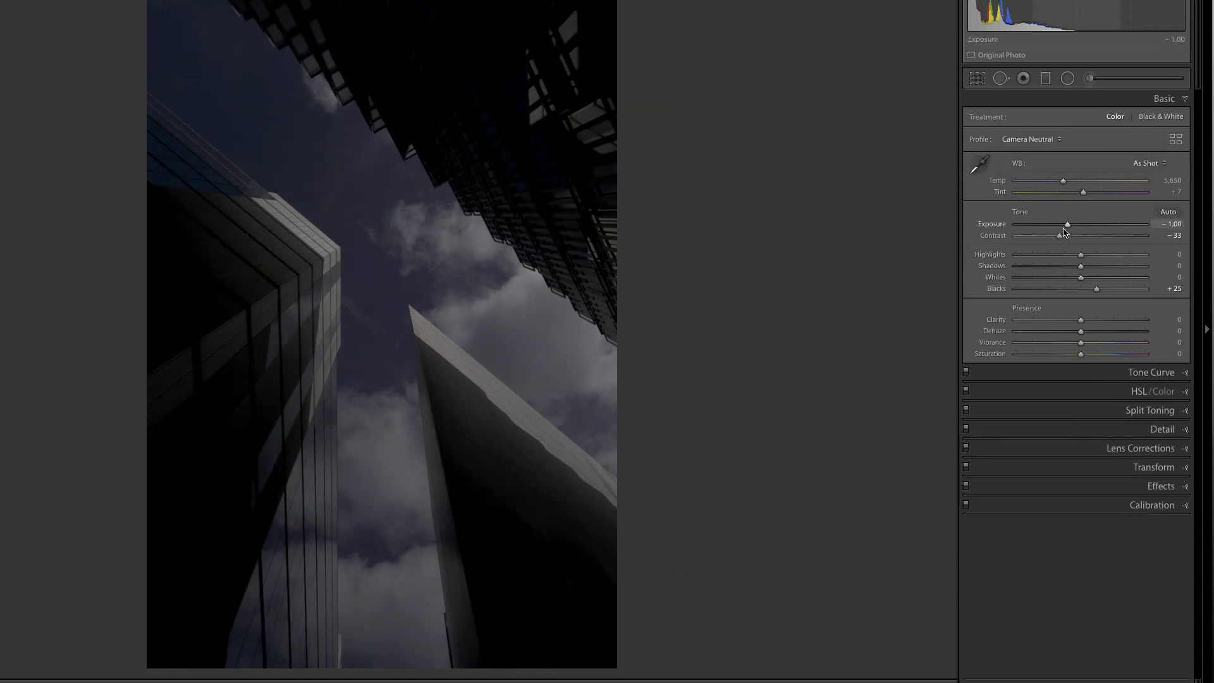
pyautogui.doubleClick(994, 228)
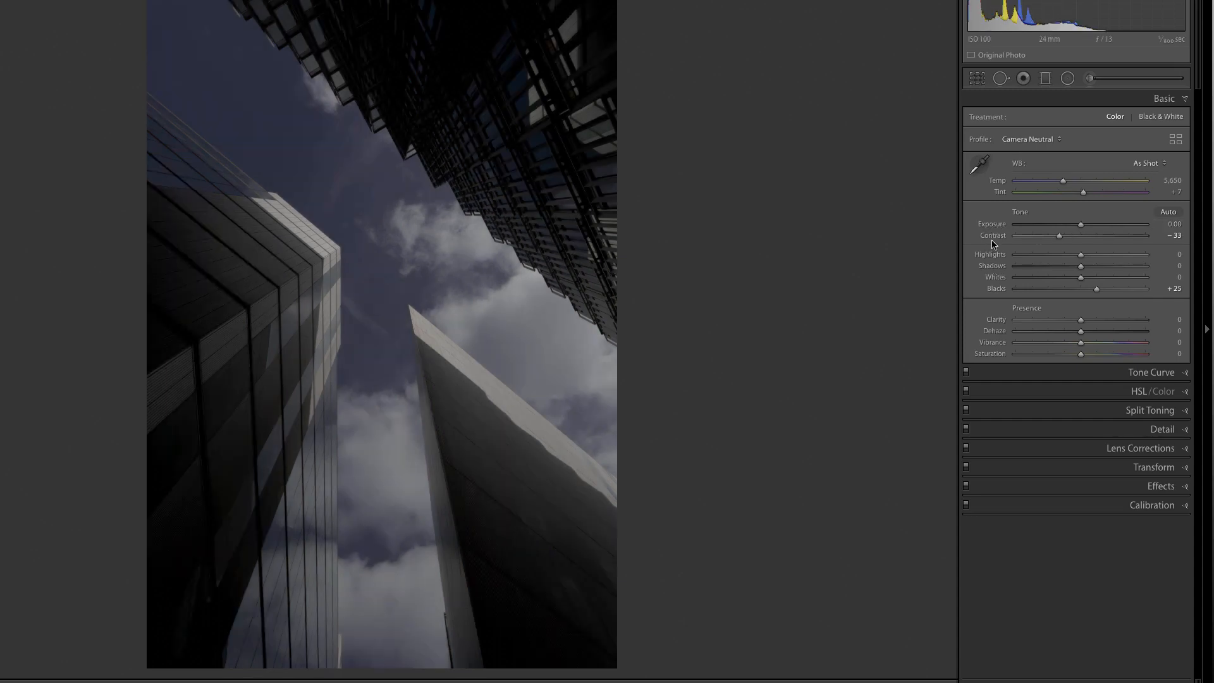
pyautogui.doubleClick(990, 237)
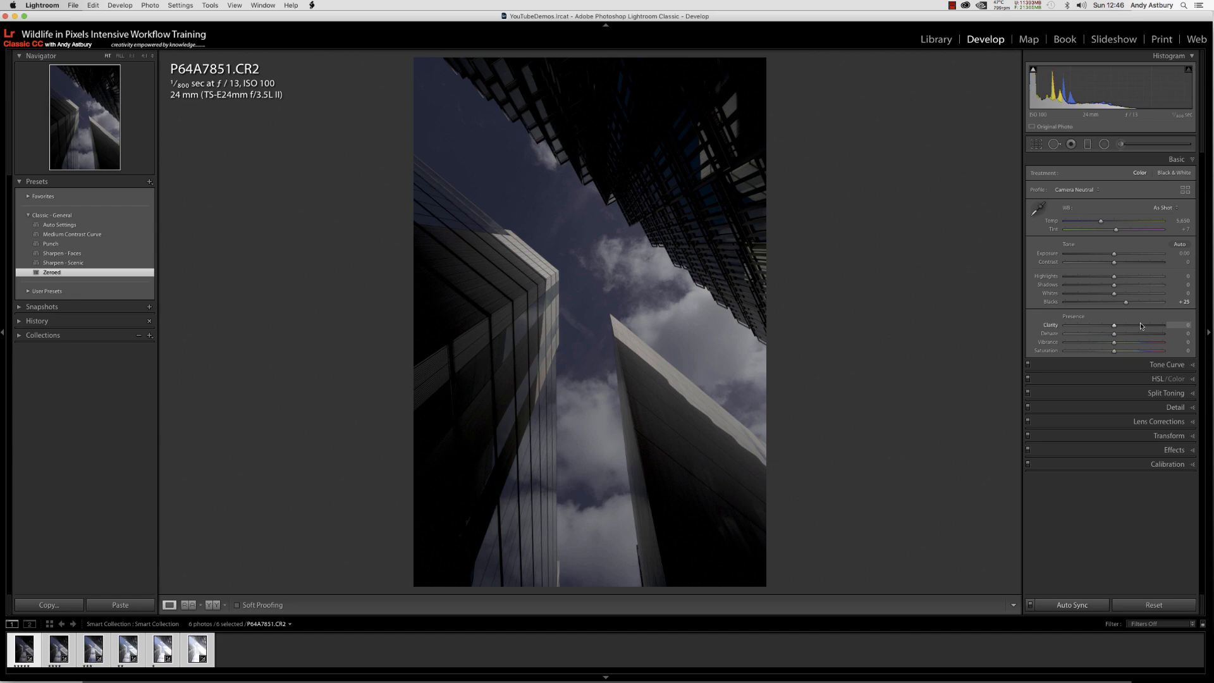
# - Review the brighter frames P64A7850.CR2 to P64A7852.CR2, inspecting the sunlit edge of the pointed building up close in the last one
pyautogui.press('Right')
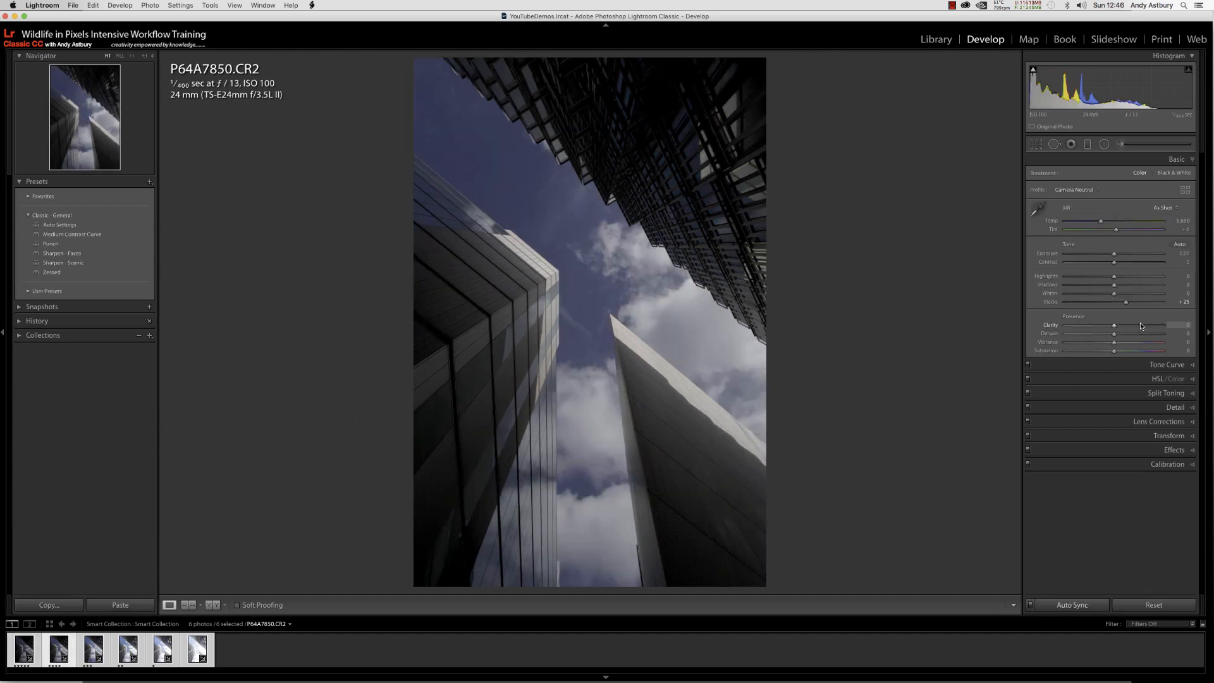
pyautogui.press('Right')
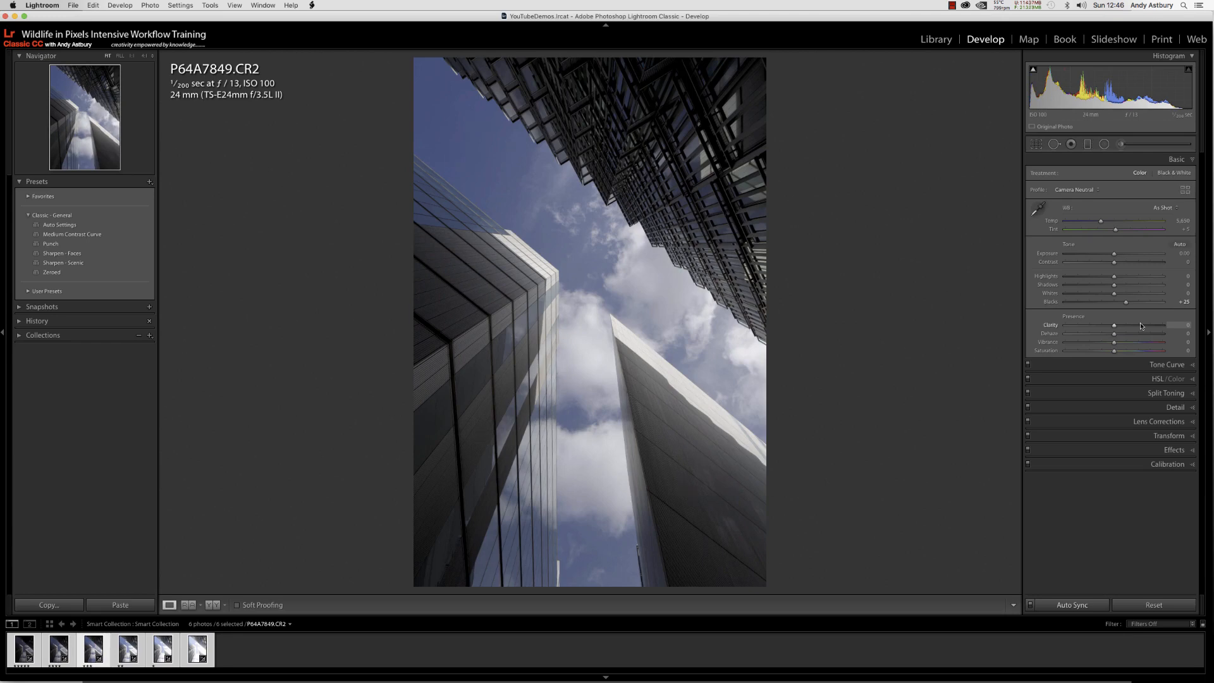
pyautogui.press('Right')
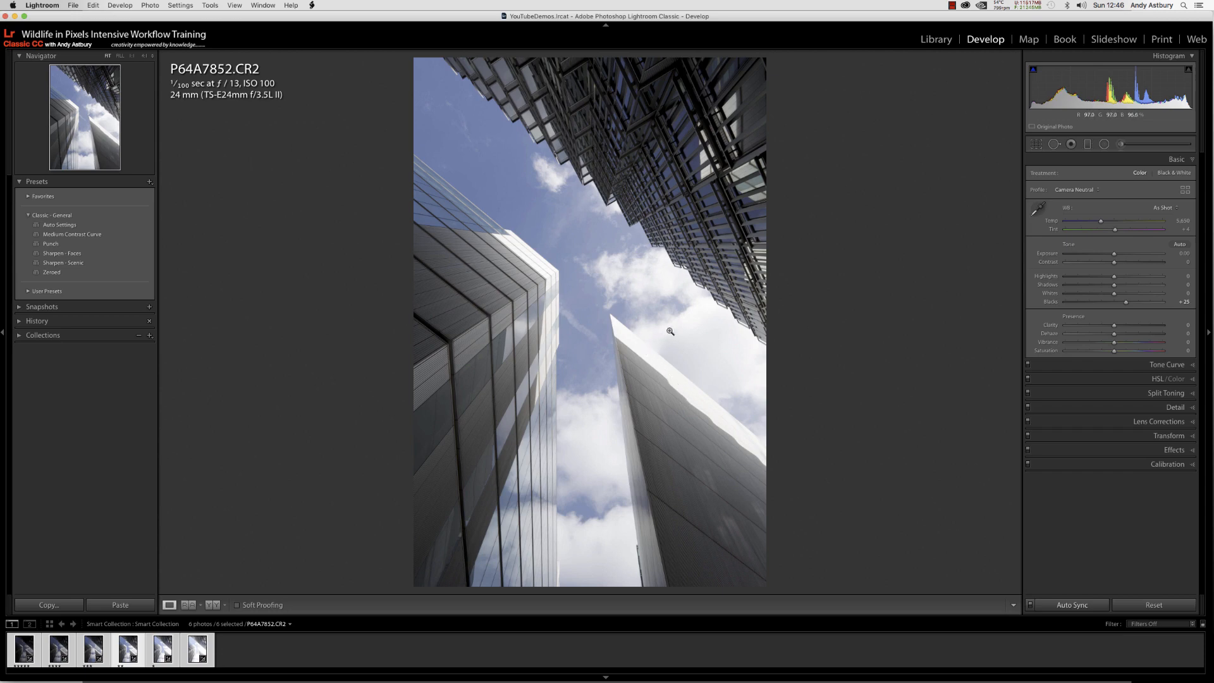
pyautogui.click(651, 358)
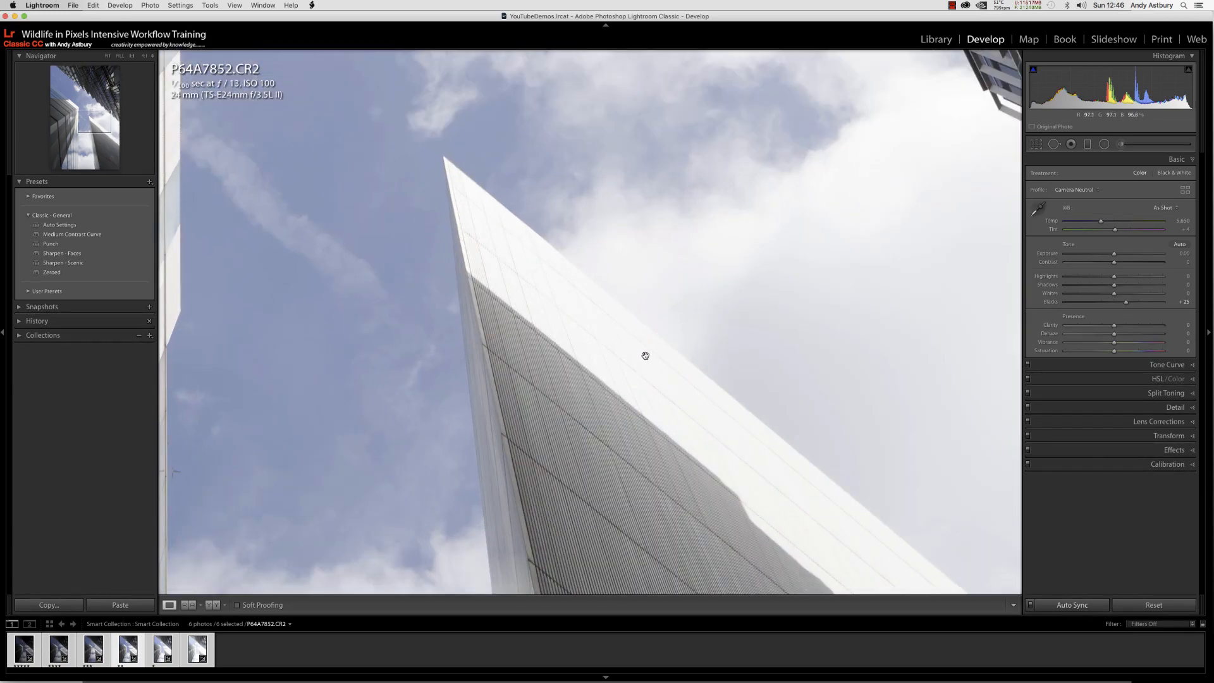
pyautogui.click(645, 355)
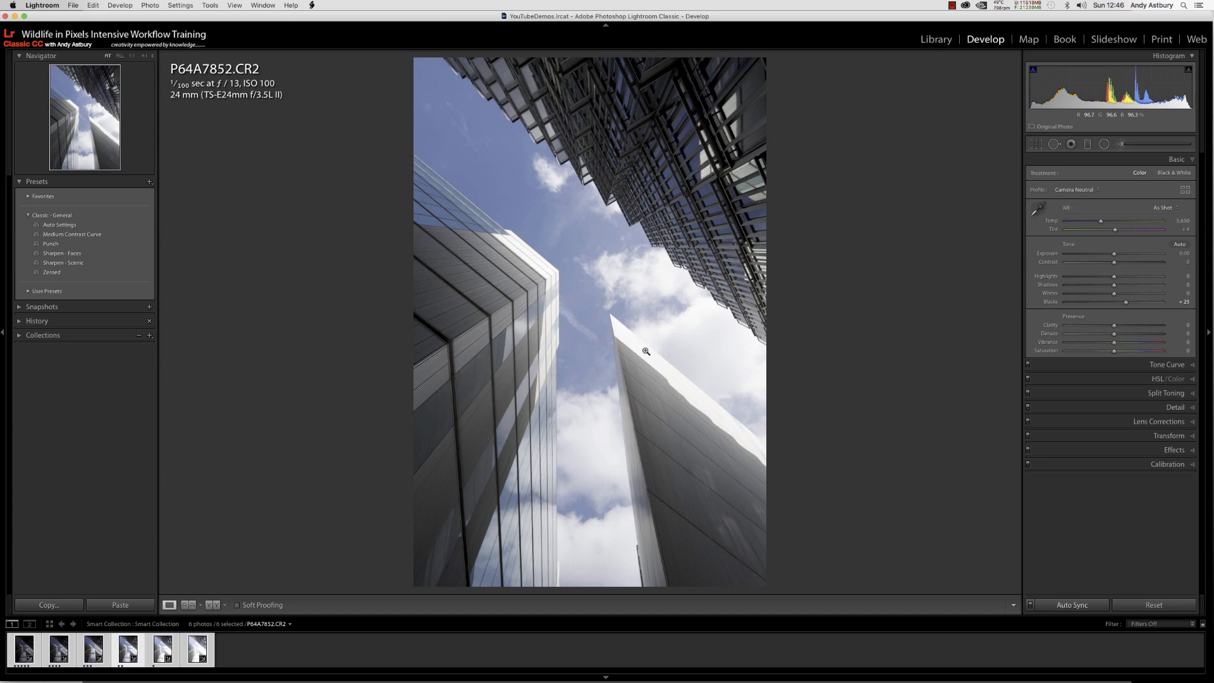
# - Show the clipping warnings on P64A7853.CR2 and check for clipping in the darker frames back to P64A7849.CR2
pyautogui.press('Right')
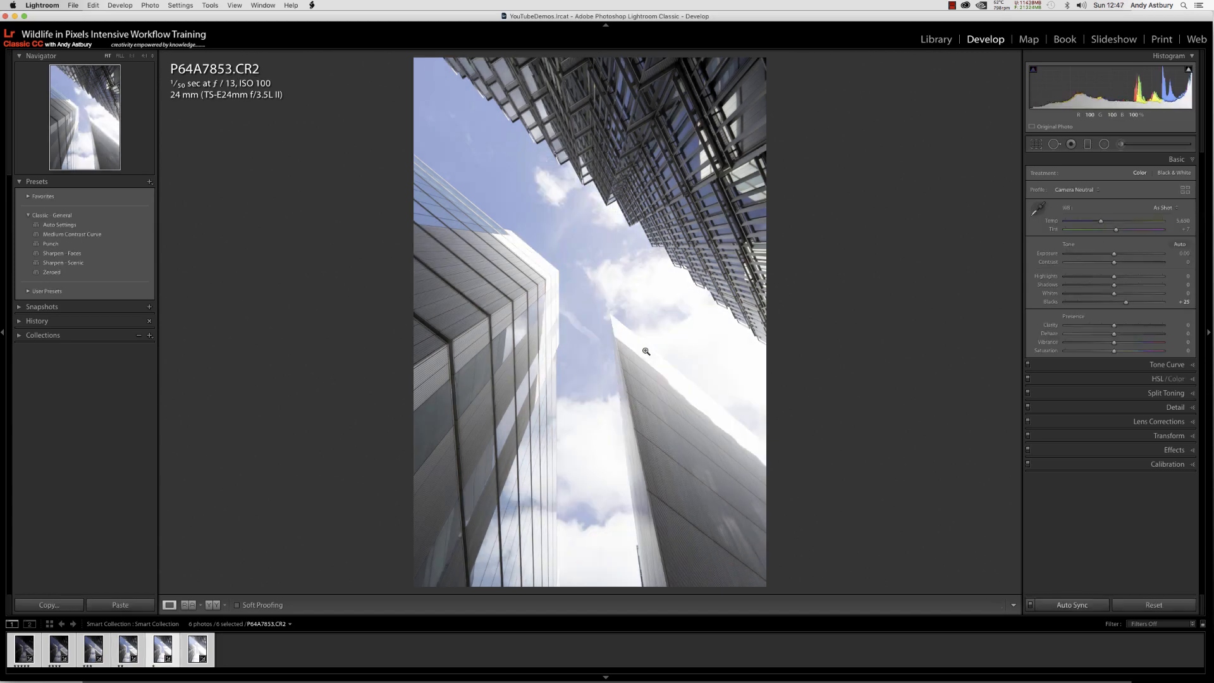
pyautogui.press('j')
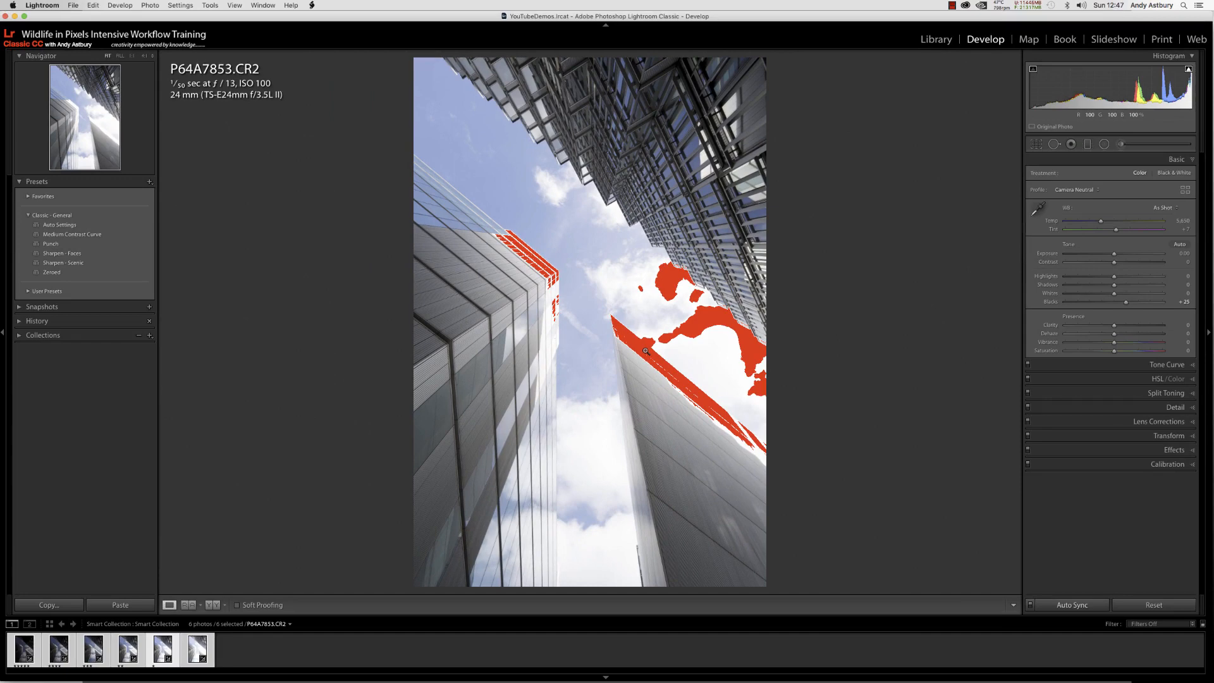
pyautogui.press('Left')
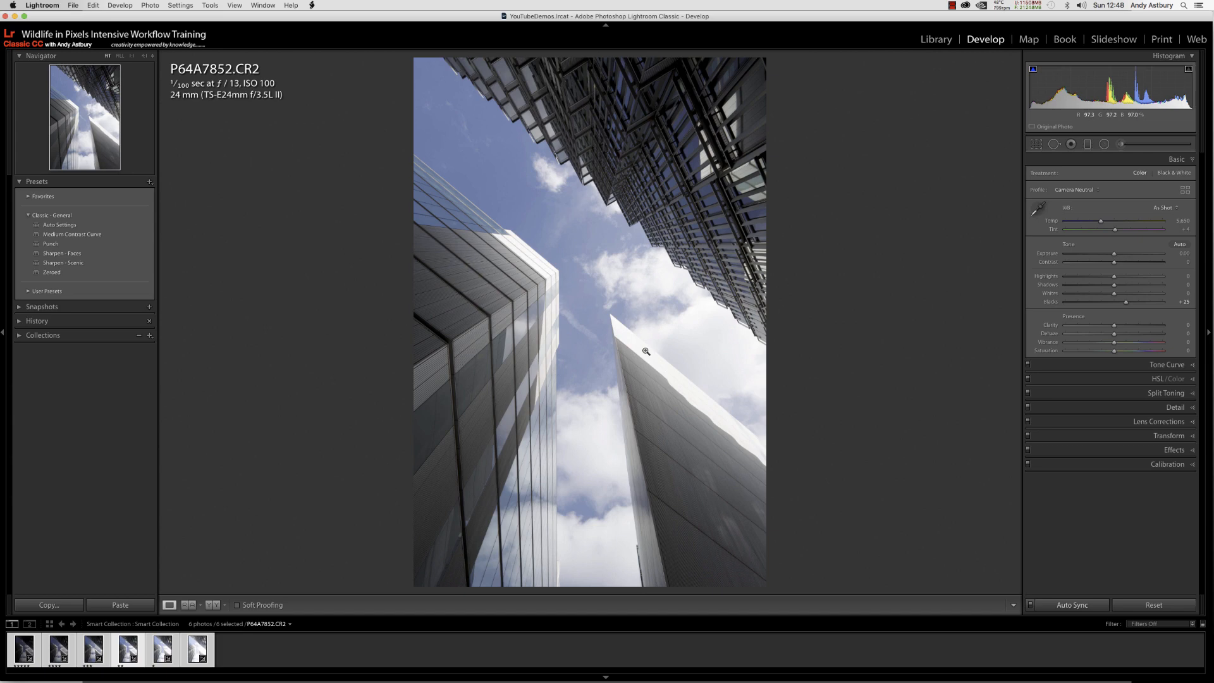
pyautogui.press('Left')
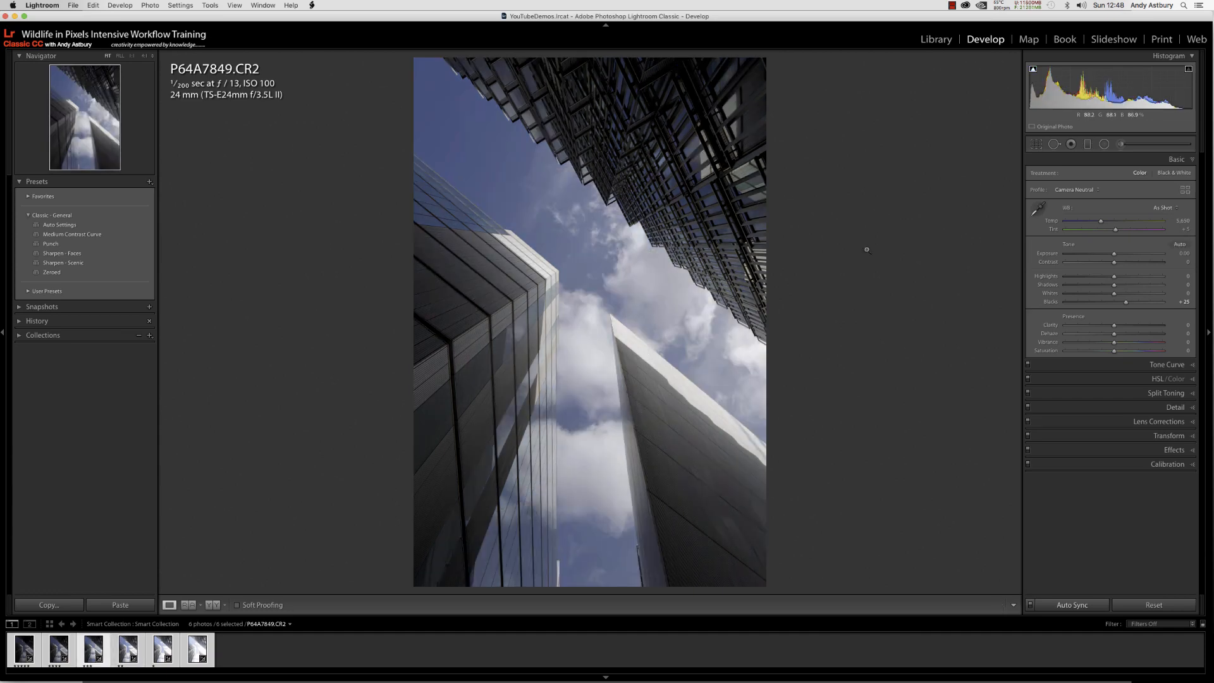
# - Examine the sunlit and shaded faces of the pointed building up close in P64A7849.CR2
pyautogui.click(643, 349)
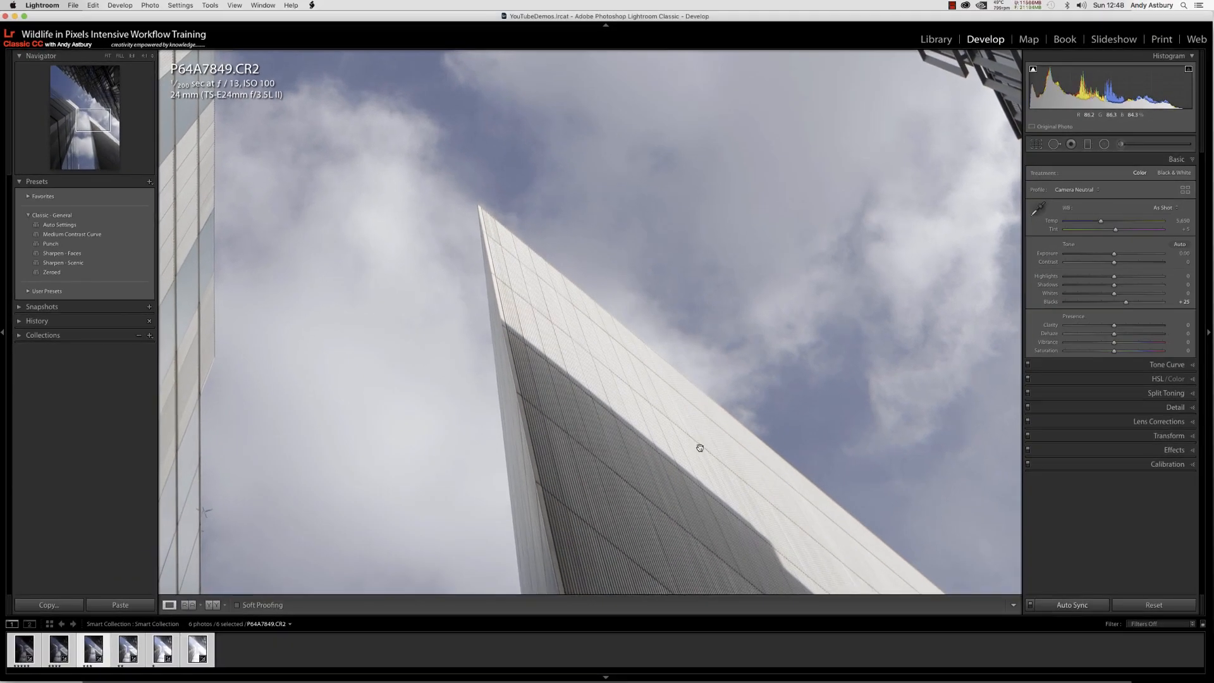
pyautogui.click(733, 483)
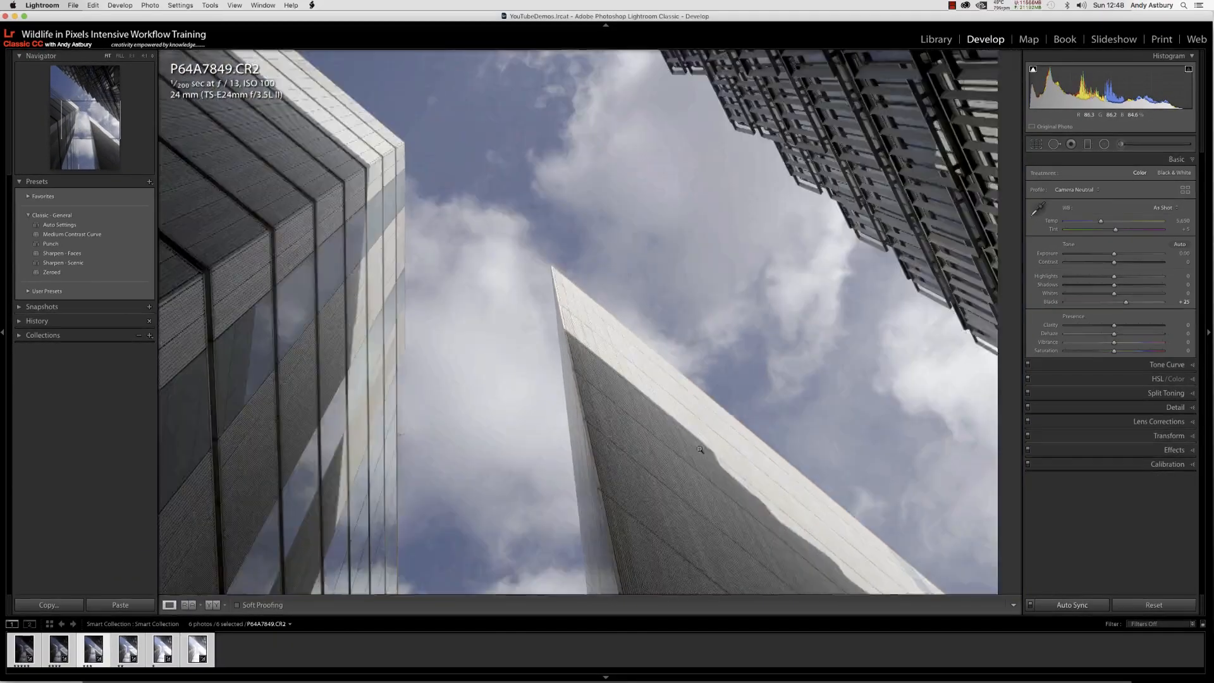
pyautogui.click(700, 450)
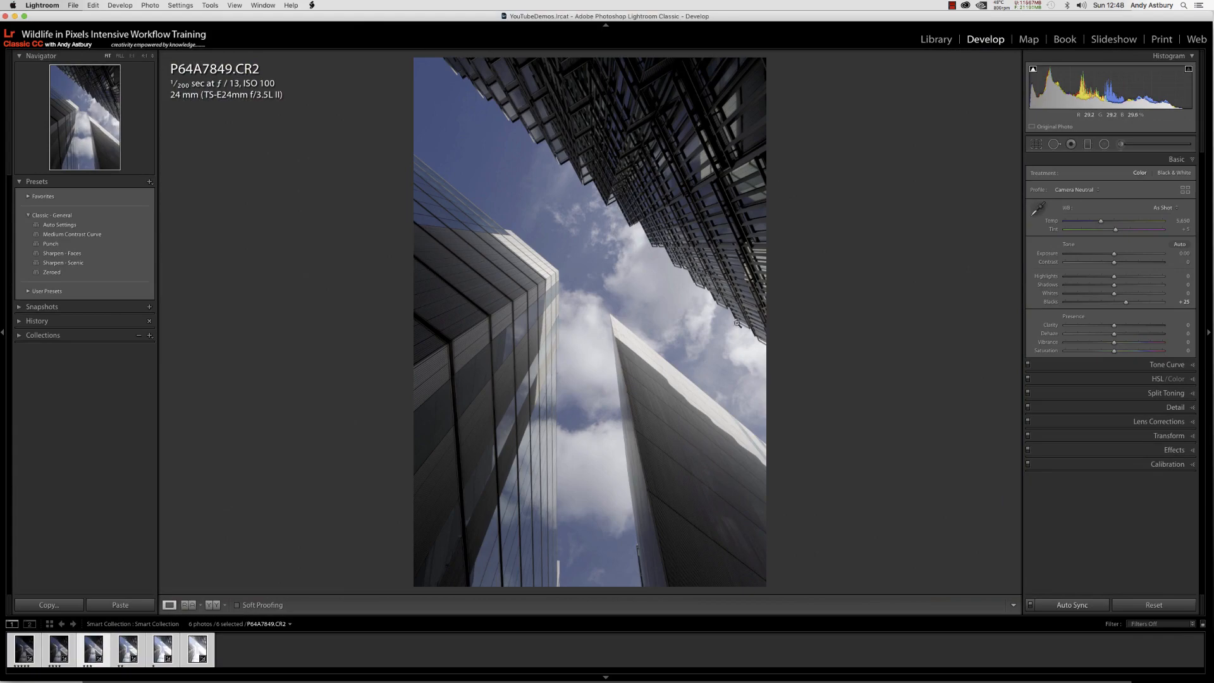
pyautogui.click(661, 370)
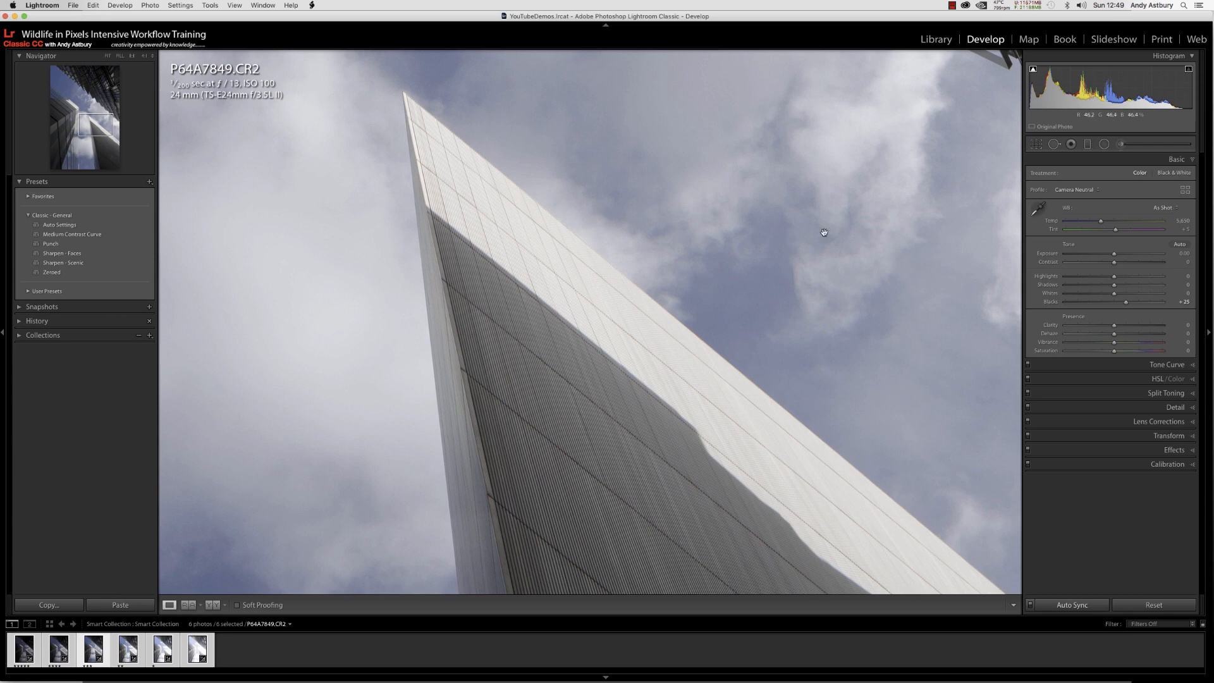
pyautogui.click(681, 409)
pyautogui.click(683, 410)
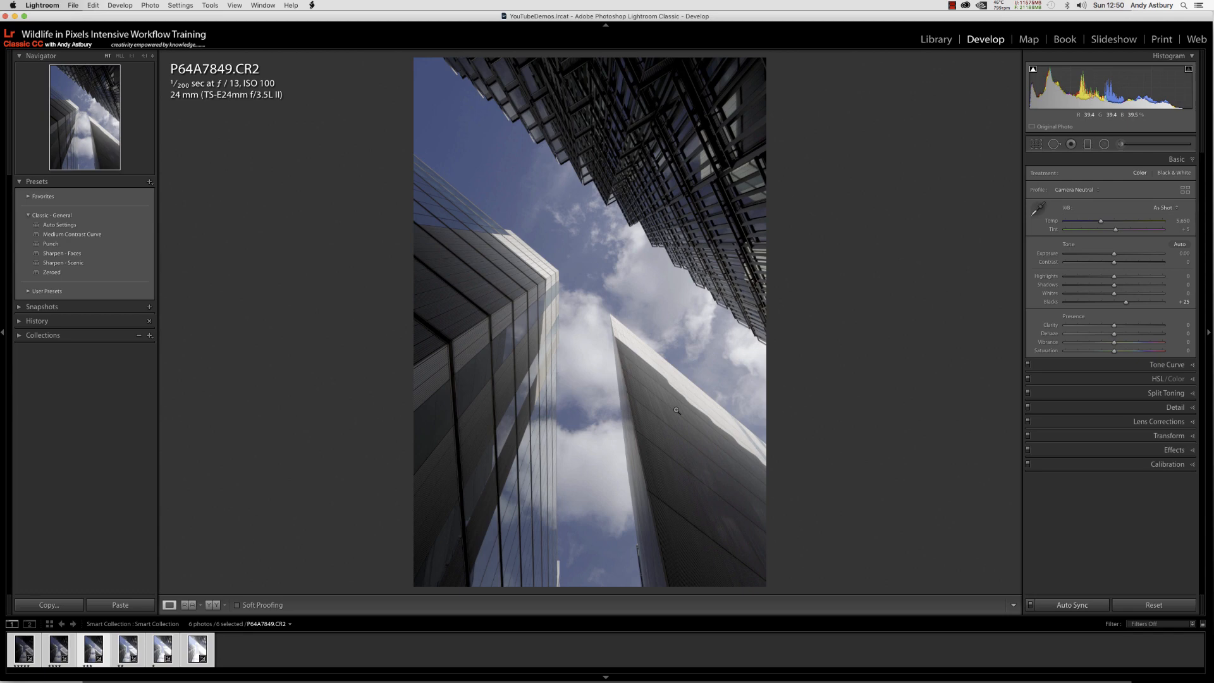
# - Compare the shadows of the next darker frame with P64A7849.CR2, and inspect highlight clipping in the brightest frame, P64A7854.CR2
pyautogui.press('Right')
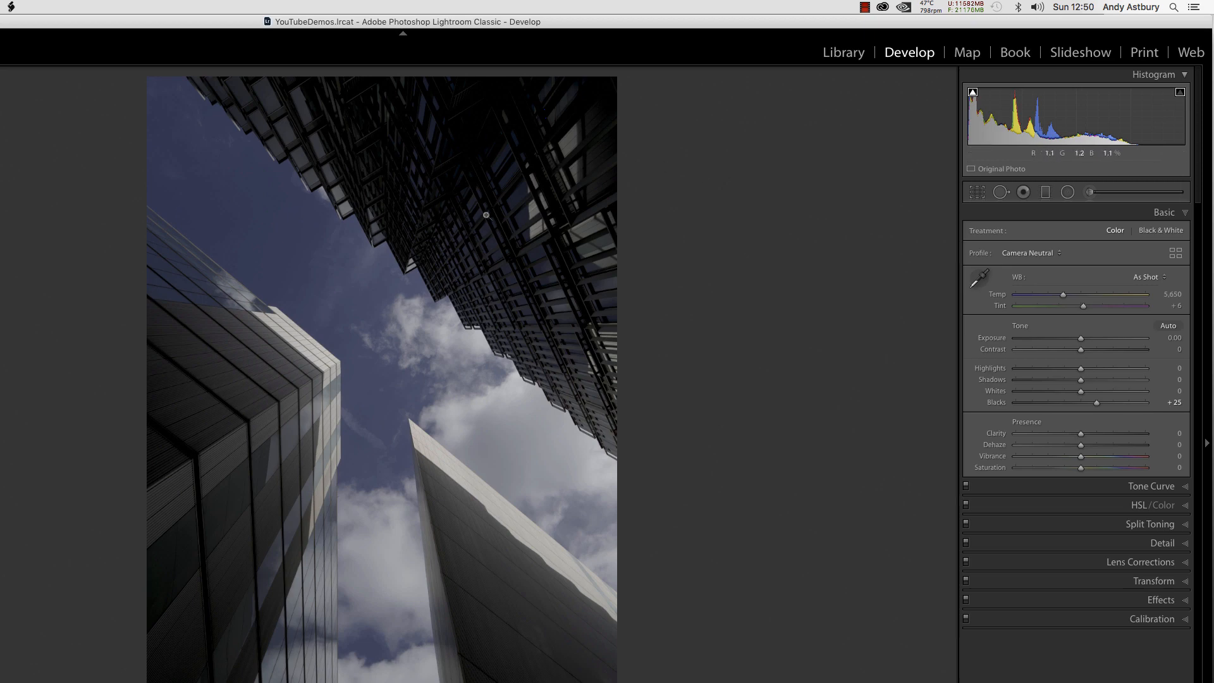
pyautogui.press('Right')
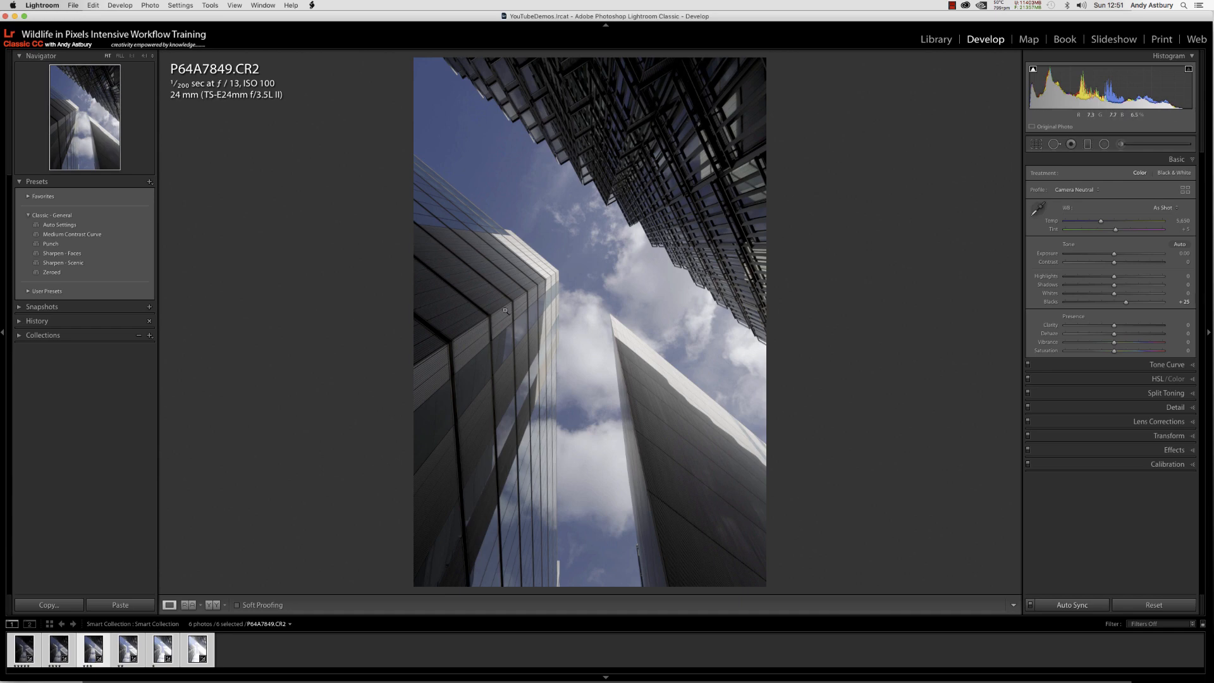
pyautogui.click(198, 653)
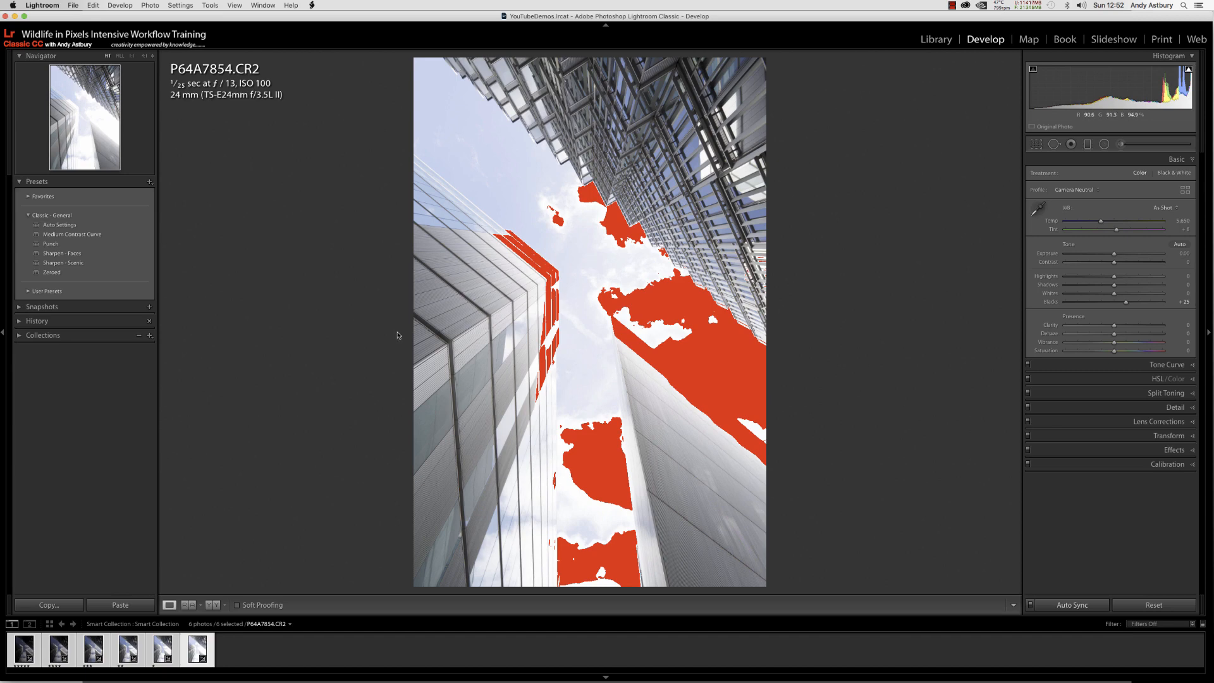
# - Make P64A7849.CR2 the active photo and clear the multi-photo selection so edits affect only this frame
pyautogui.click(92, 649)
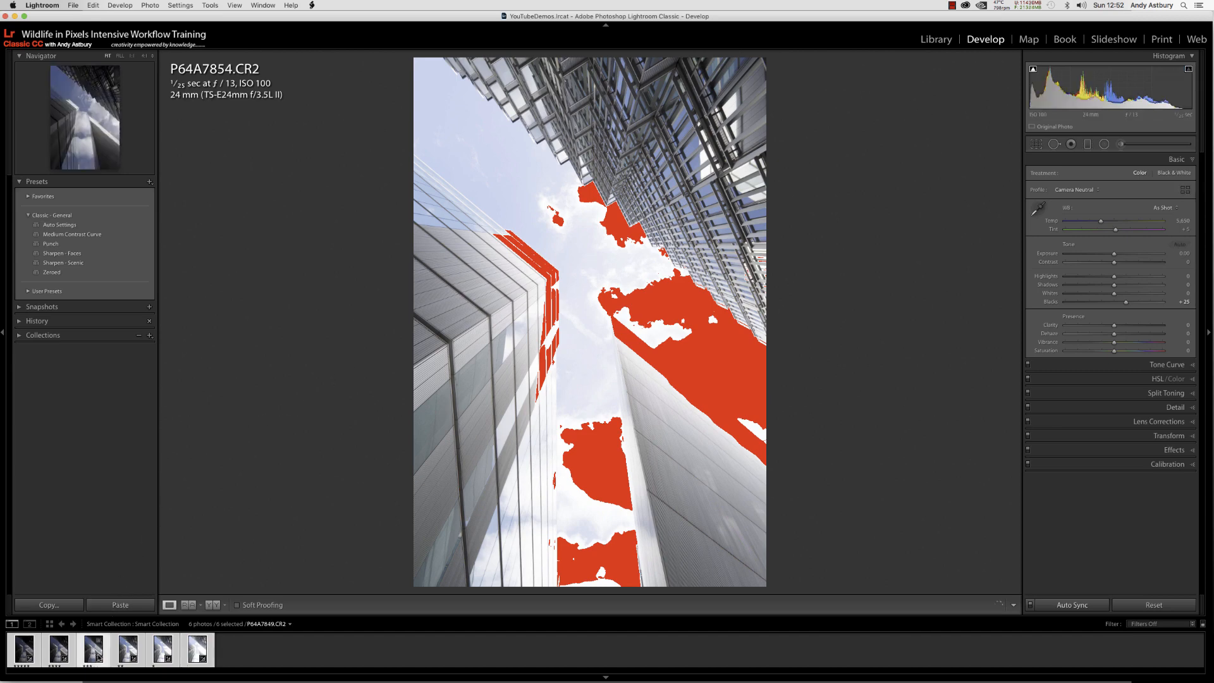
pyautogui.click(92, 6)
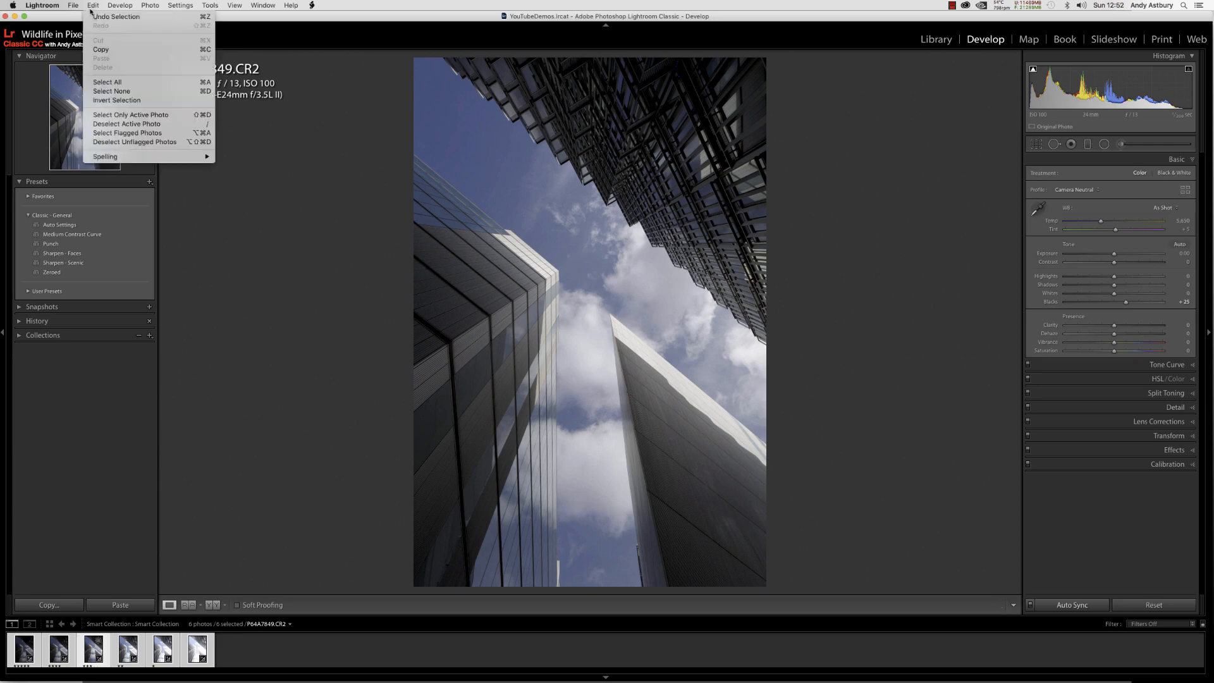
pyautogui.click(102, 92)
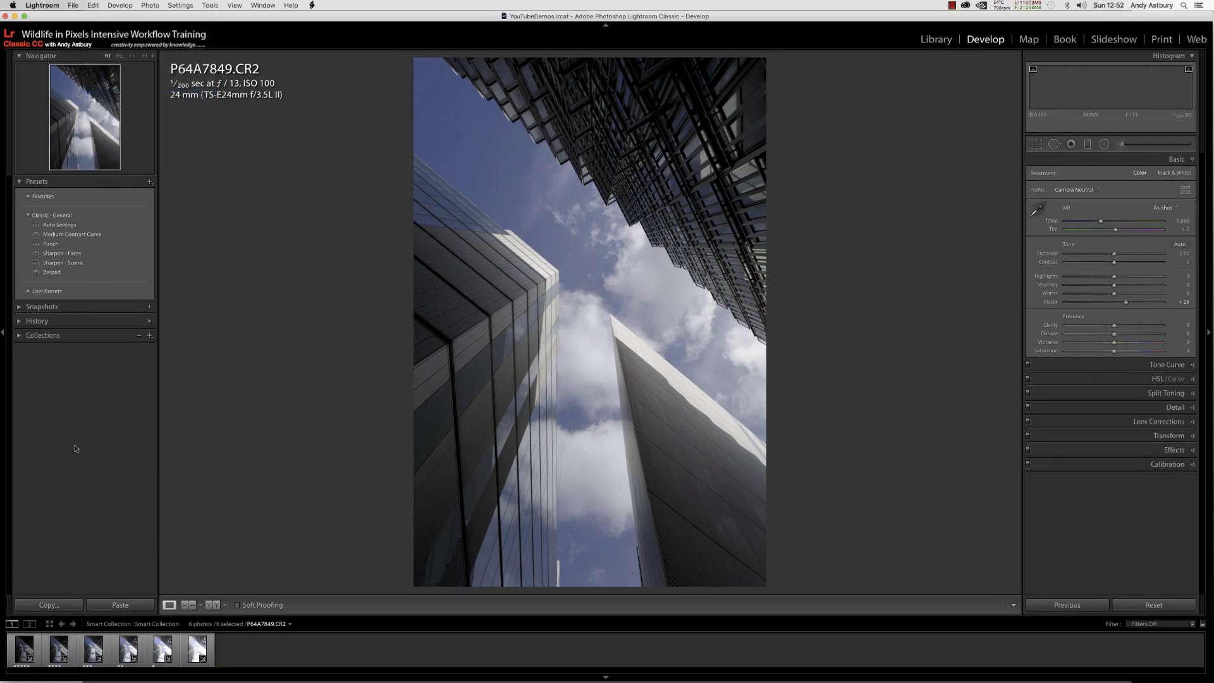
pyautogui.press('super+z')
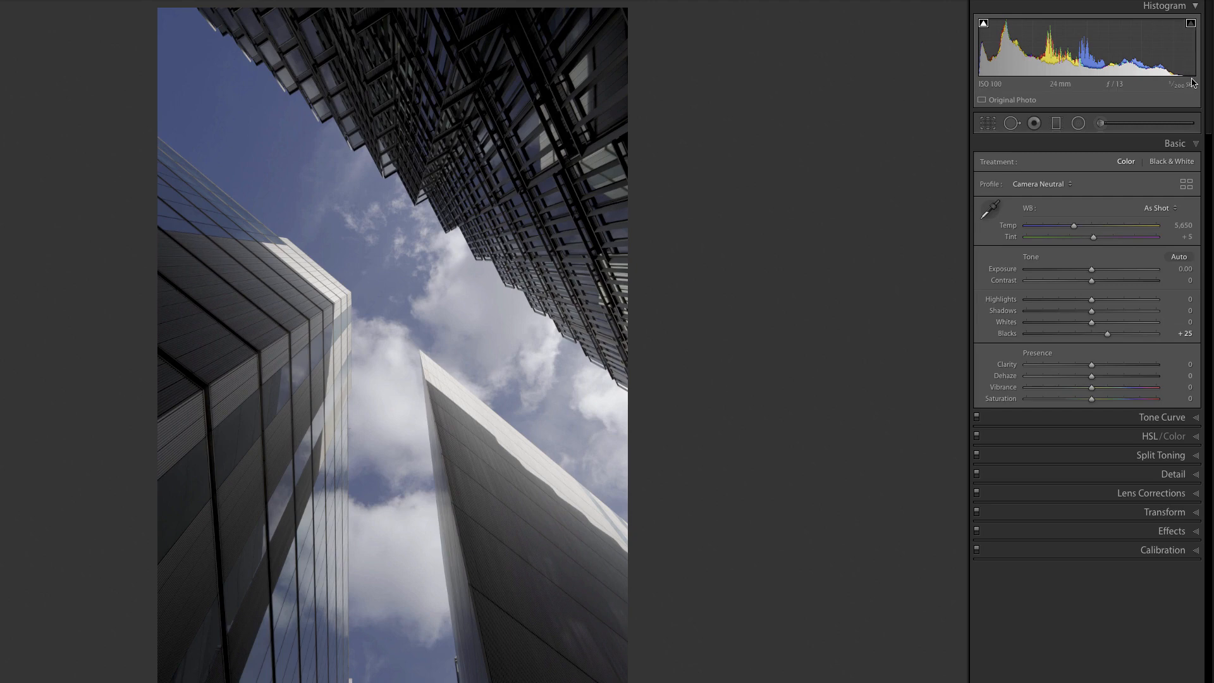
# - Set P64A7849.CR2's Exposure to +0.60, Highlights to −20, Shadows to +17 and Whites to −12
pyautogui.moveTo(1092, 270); pyautogui.dragTo(1099, 273)
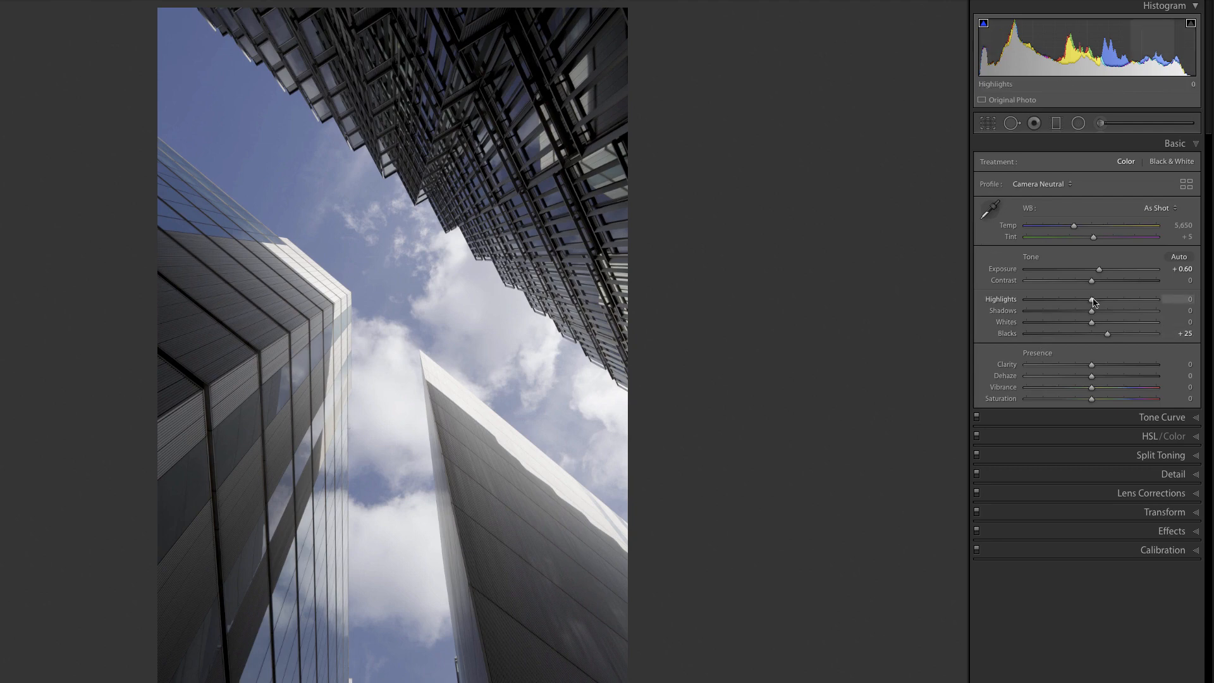
pyautogui.moveTo(1092, 302); pyautogui.dragTo(1079, 303)
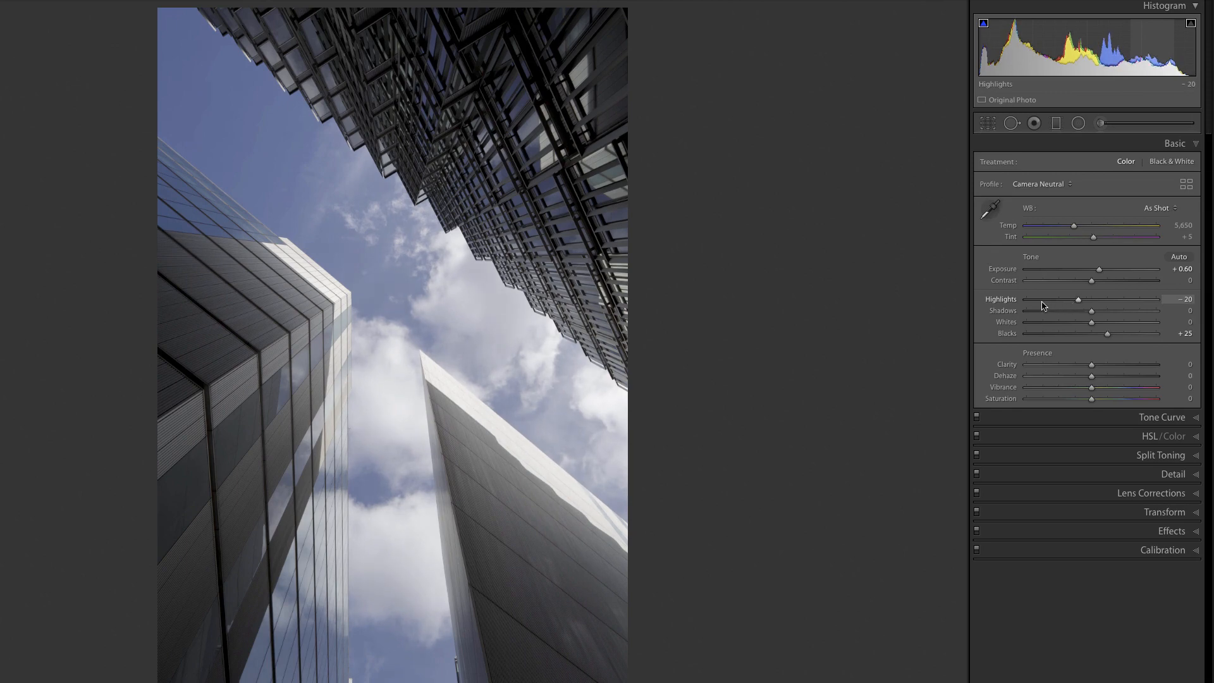
pyautogui.click(1093, 316)
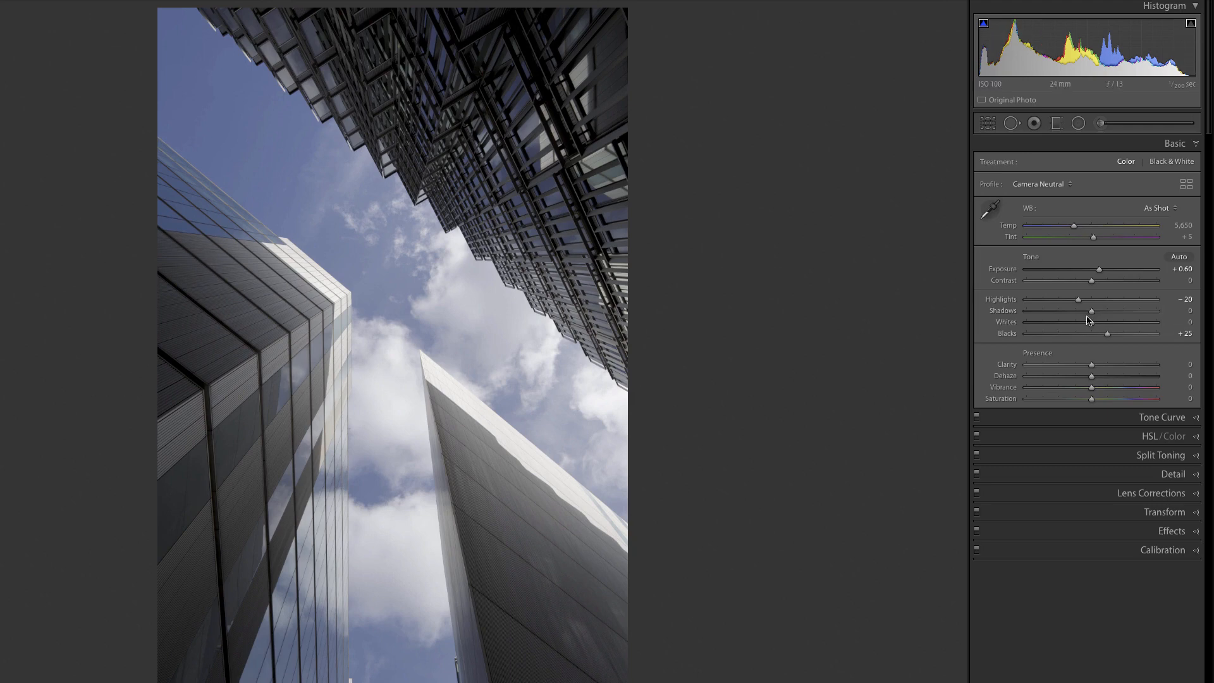
pyautogui.moveTo(1093, 314); pyautogui.dragTo(1104, 316)
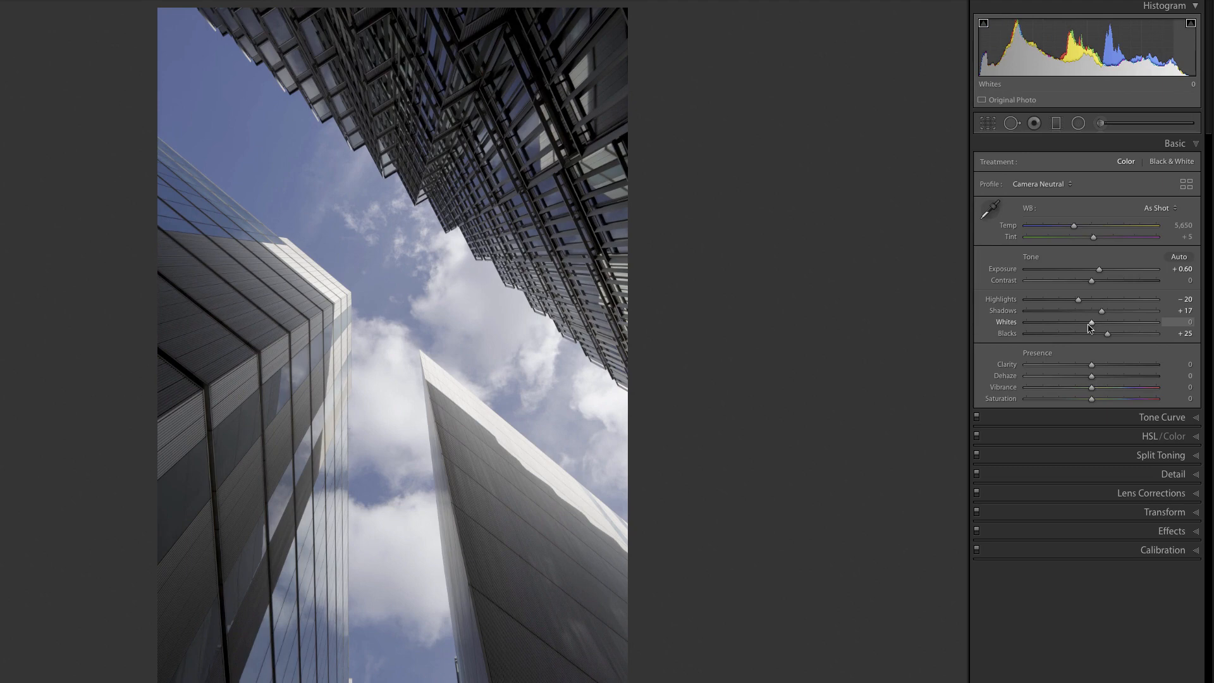
pyautogui.moveTo(1092, 324); pyautogui.dragTo(1082, 325)
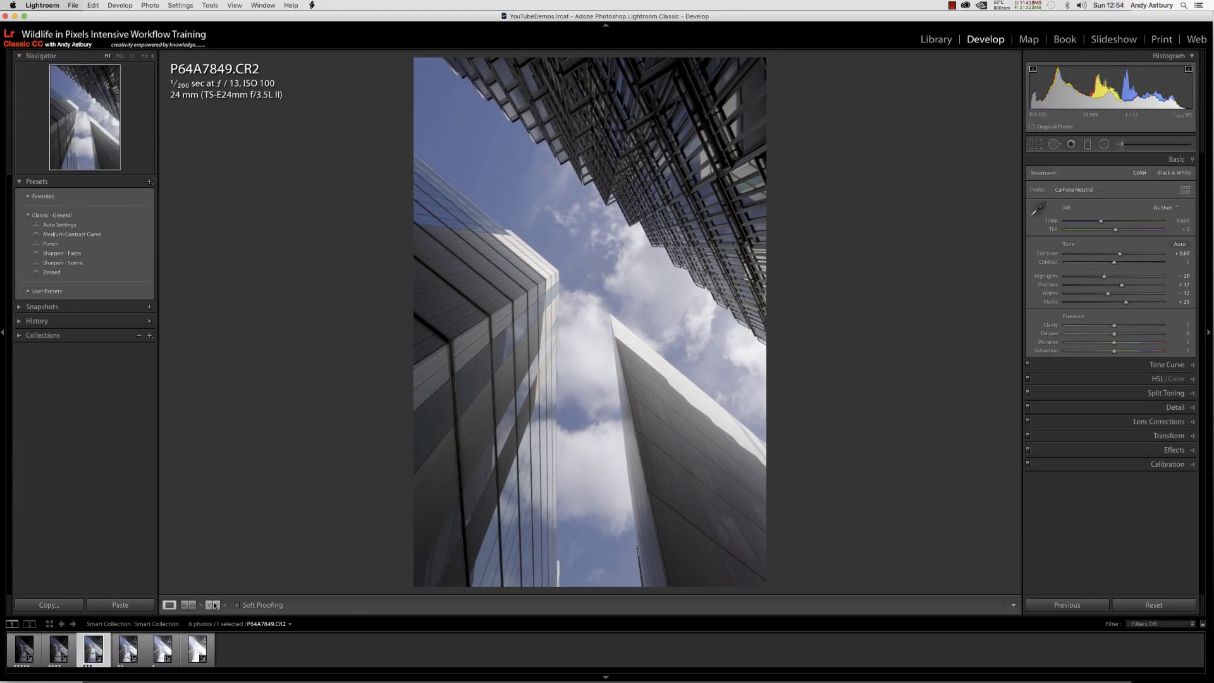
# - Compare the before and after versions side by side, and inspect the shaded lattice facade up close in the edited photo
pyautogui.click(213, 604)
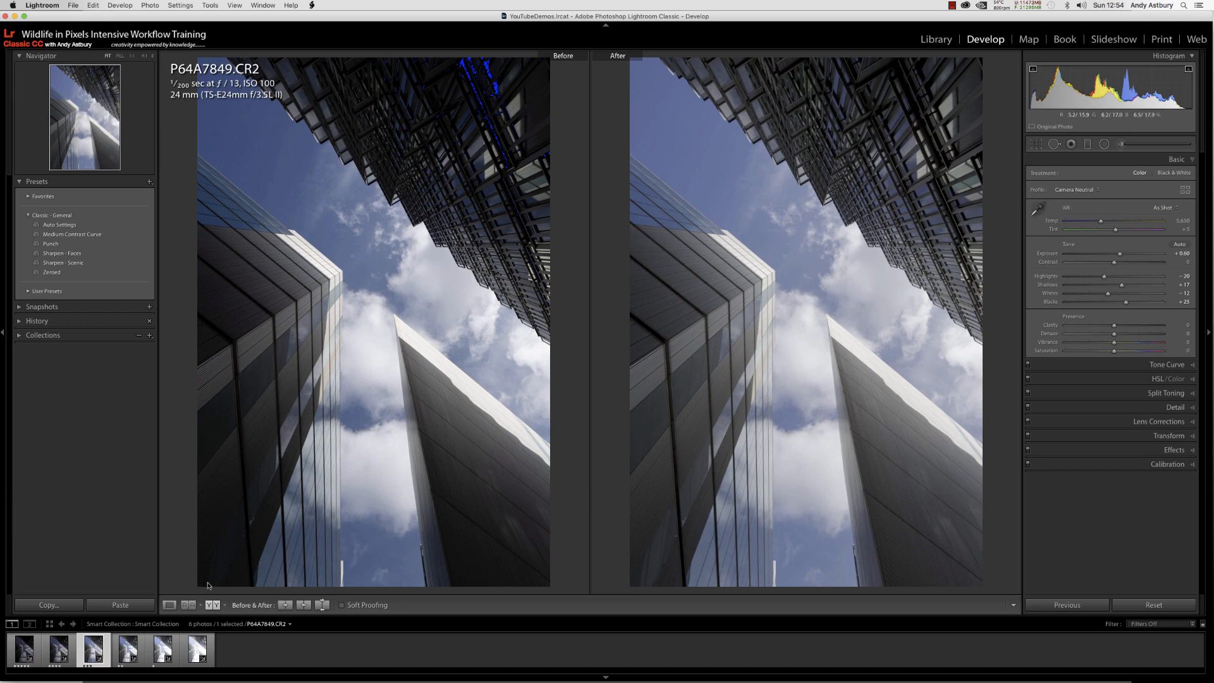
pyautogui.click(168, 604)
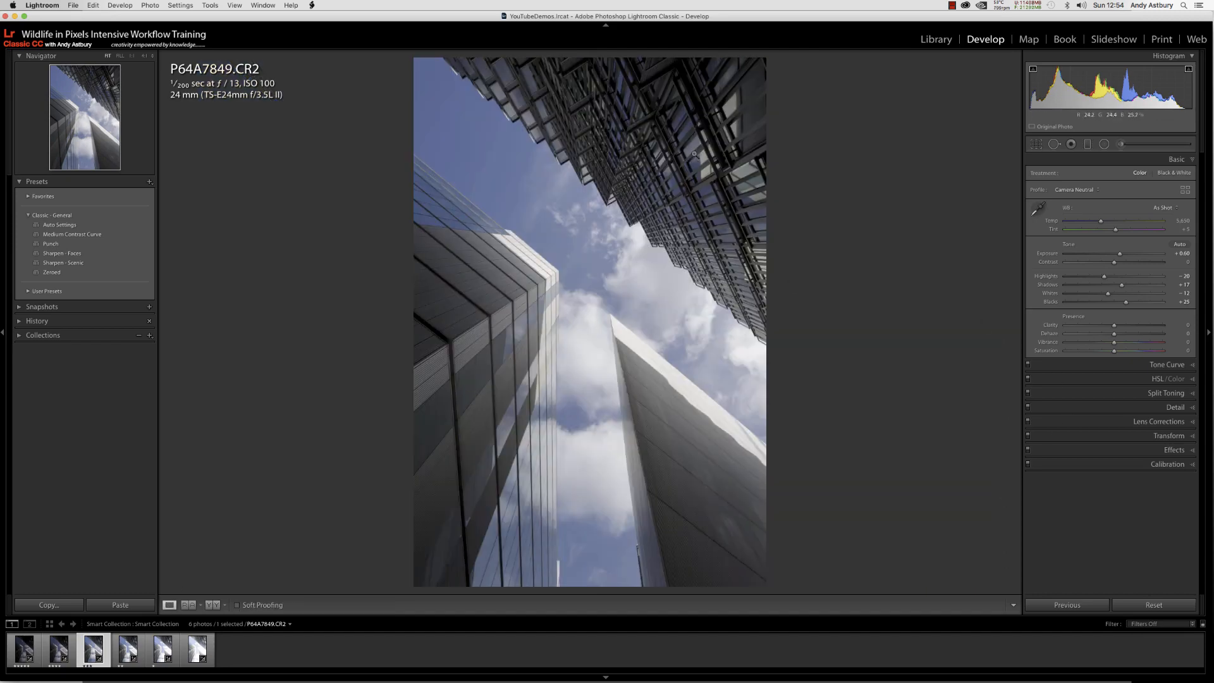
pyautogui.click(687, 172)
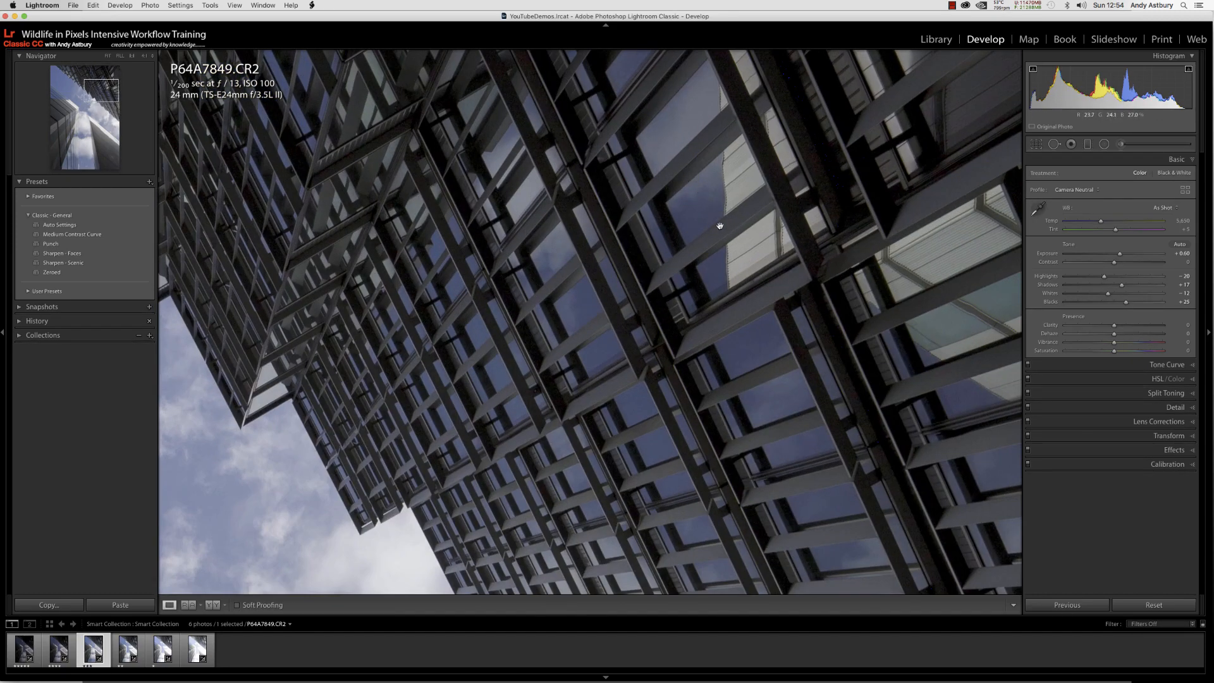
# - Try moving the black point of the blue channel in the tone curve
pyautogui.click(1158, 366)
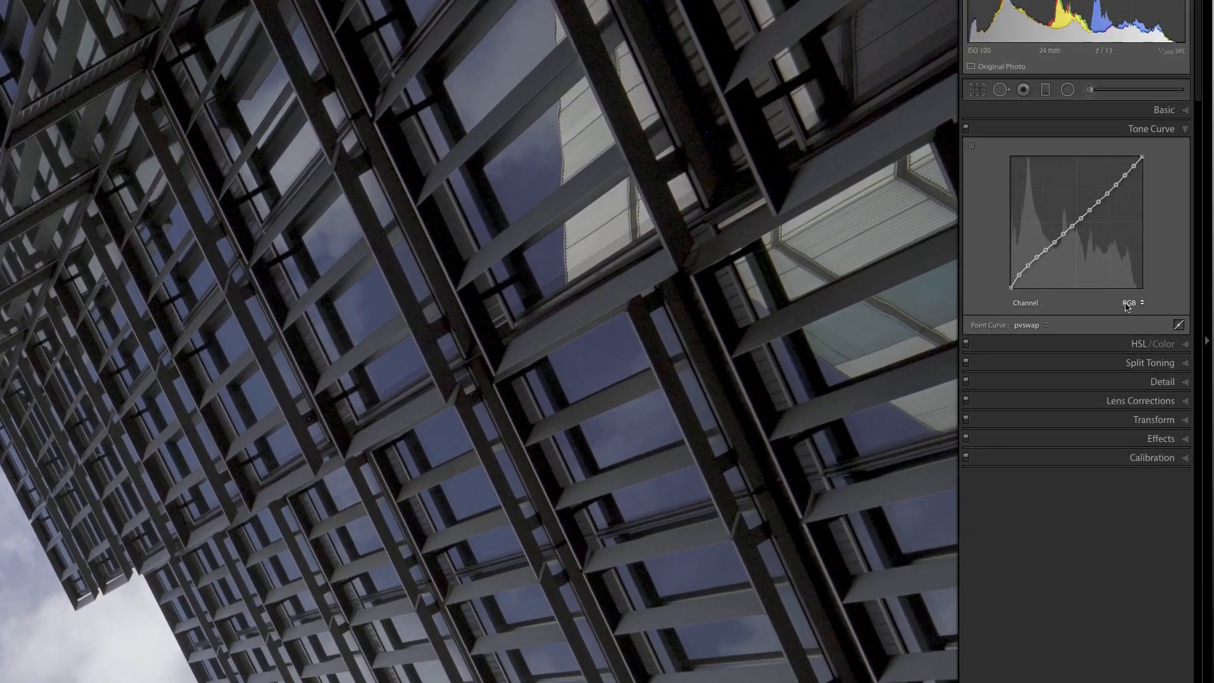
pyautogui.click(1149, 304)
pyautogui.click(1127, 327)
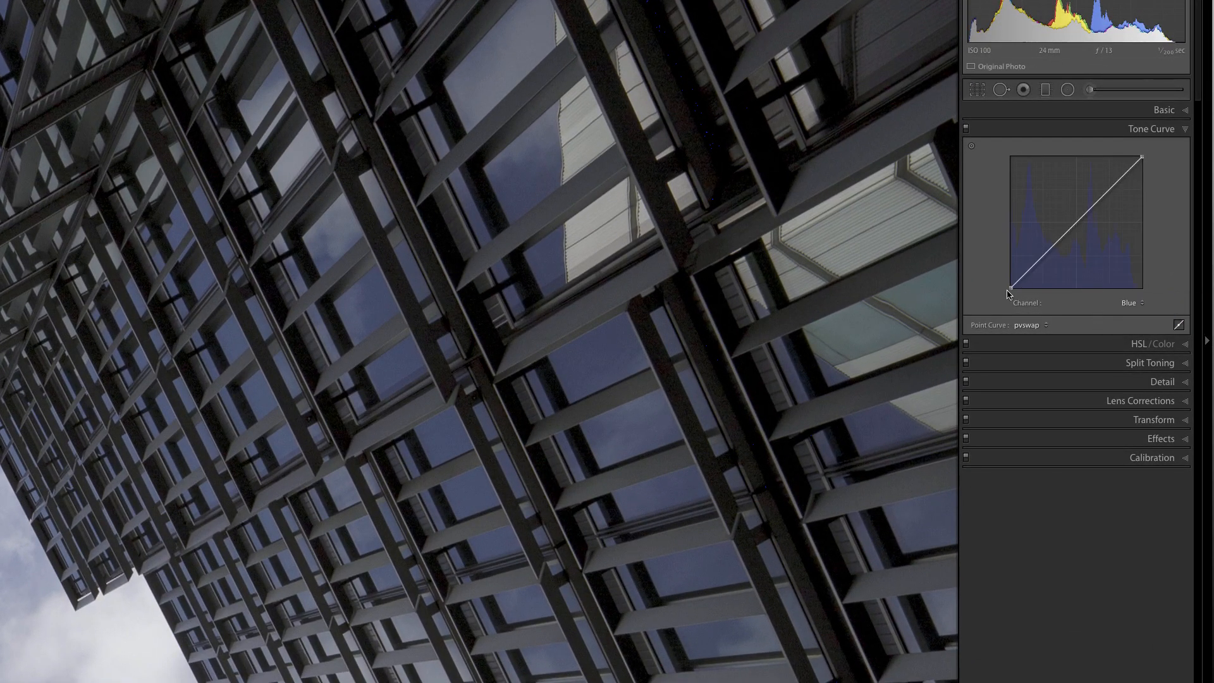
pyautogui.moveTo(1009, 288); pyautogui.dragTo(994, 295)
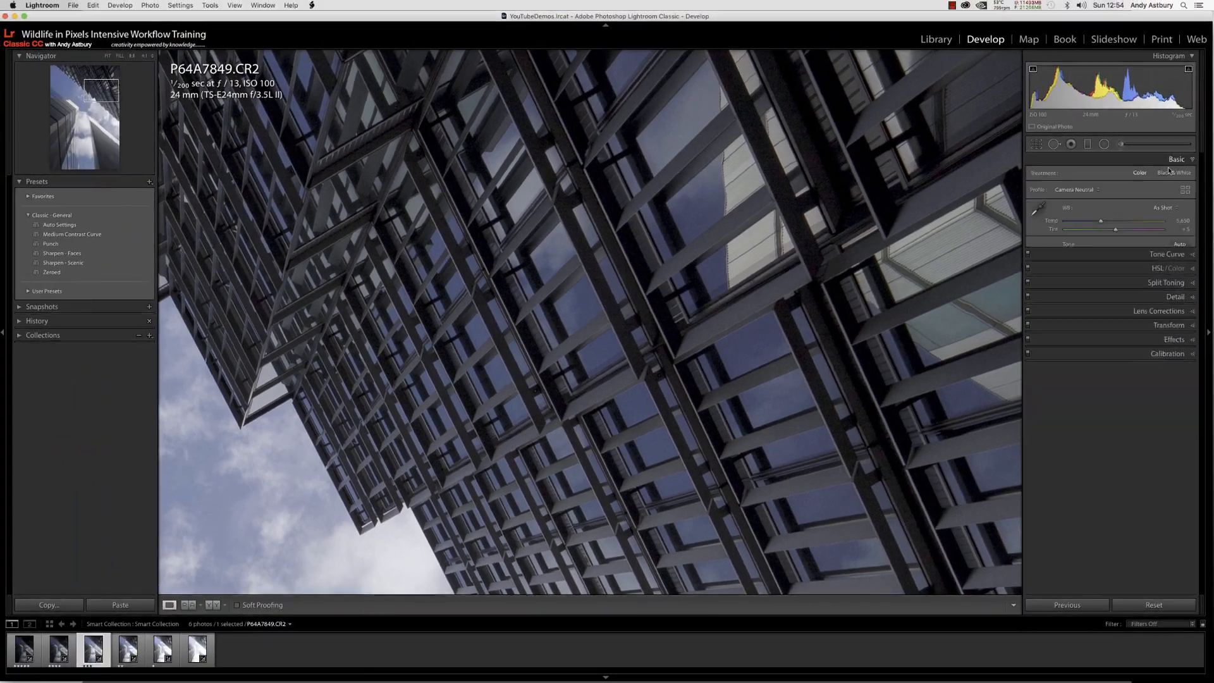
# - Warm the photo's white balance temperature to 6,273
pyautogui.click(1179, 151)
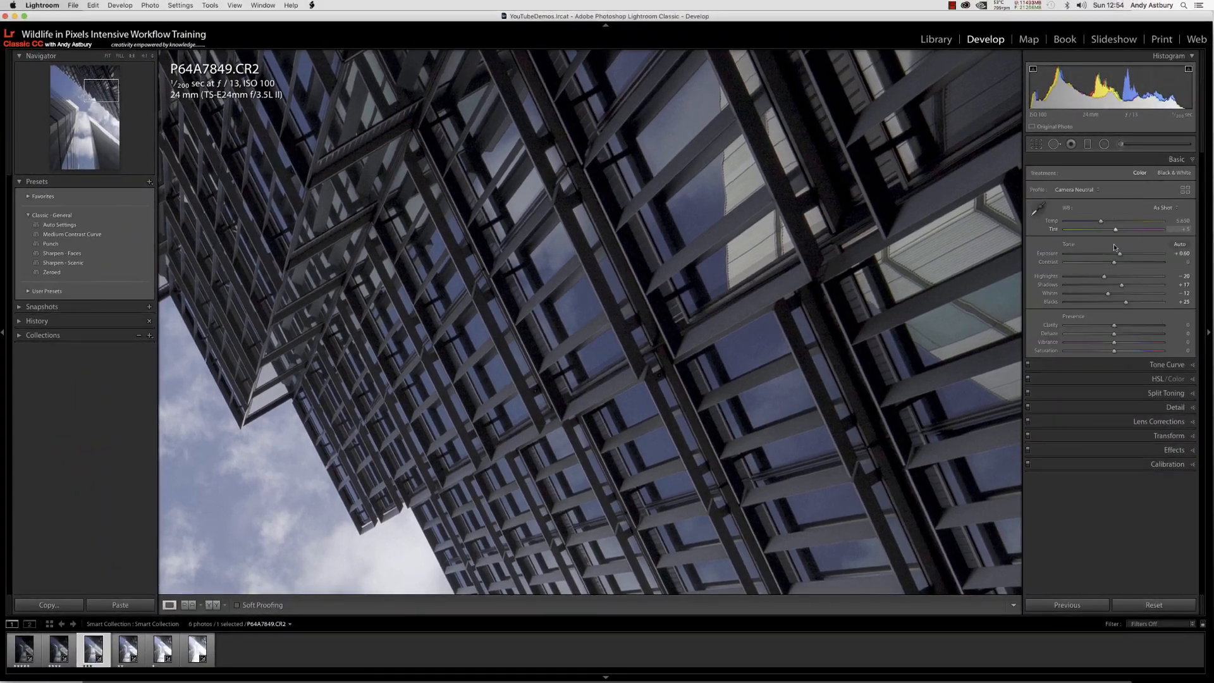
pyautogui.click(108, 57)
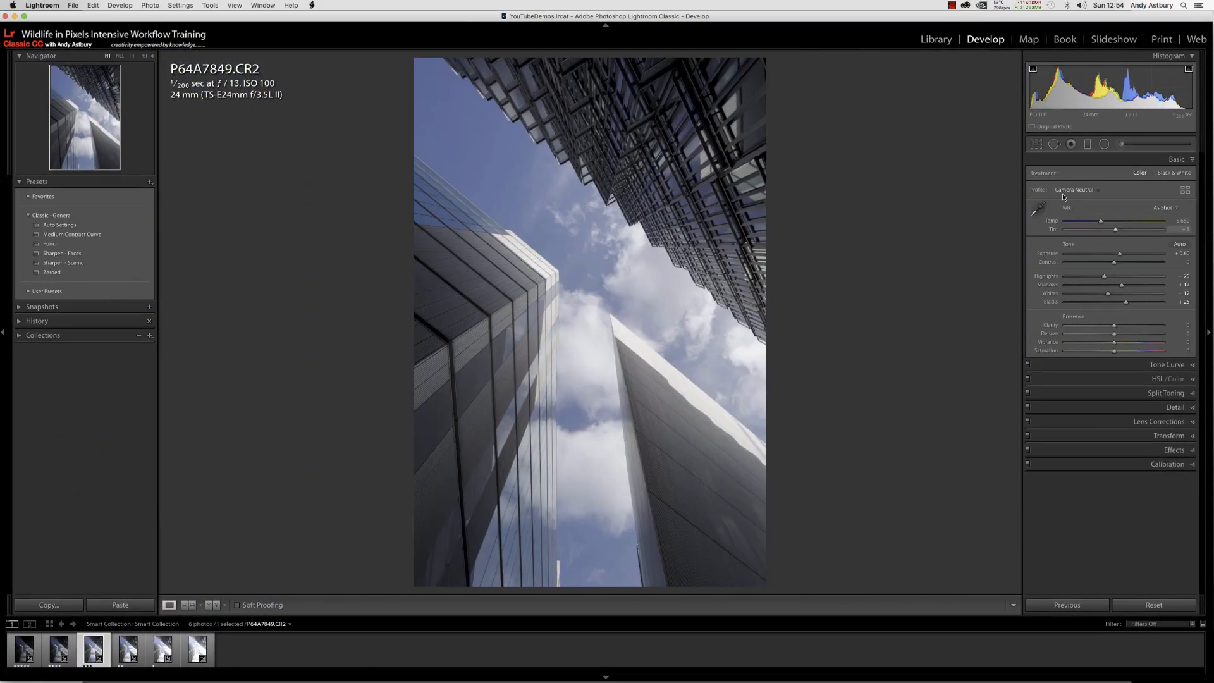
pyautogui.moveTo(1100, 222); pyautogui.dragTo(1107, 224)
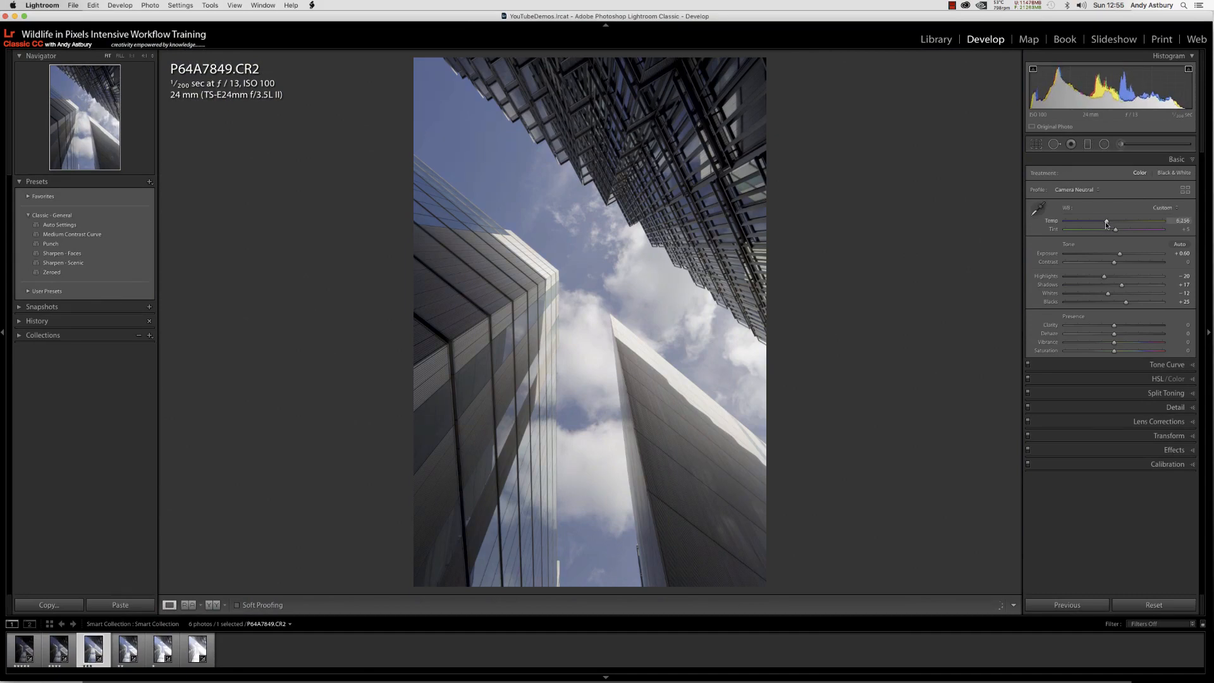
# - Fine-tune the sky's blue saturation, and darken it by lowering luminance to −9 for Aqua and −16 for Blue
pyautogui.click(1152, 380)
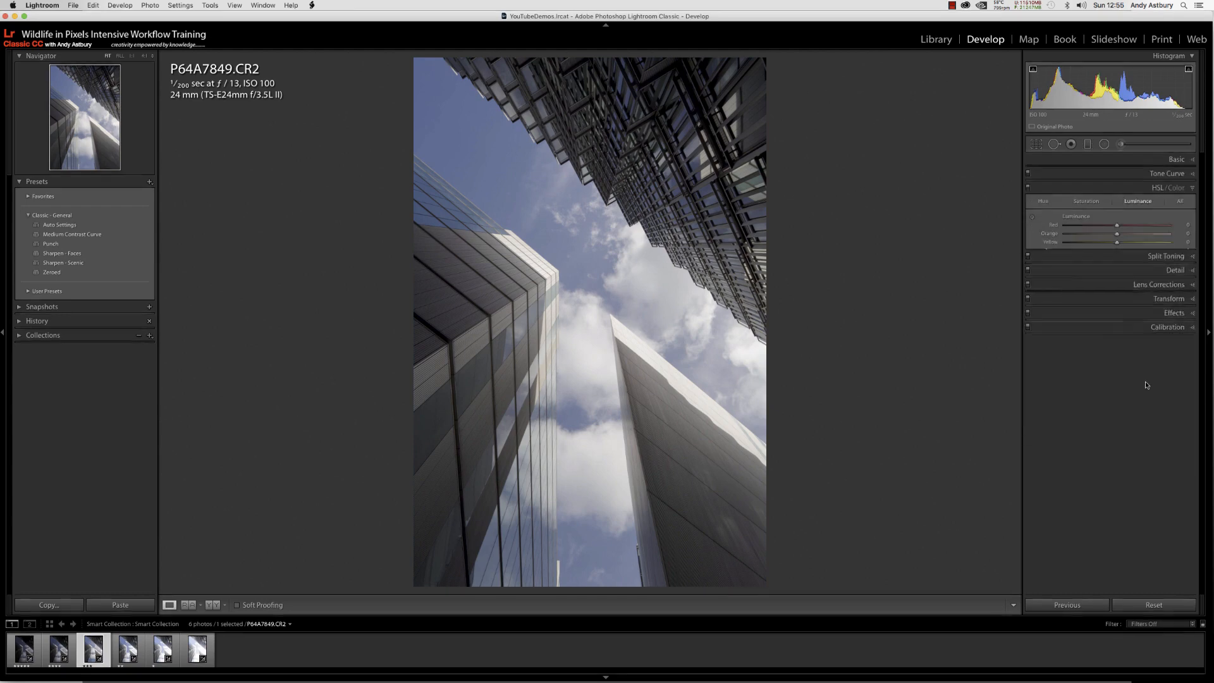
pyautogui.click(1086, 201)
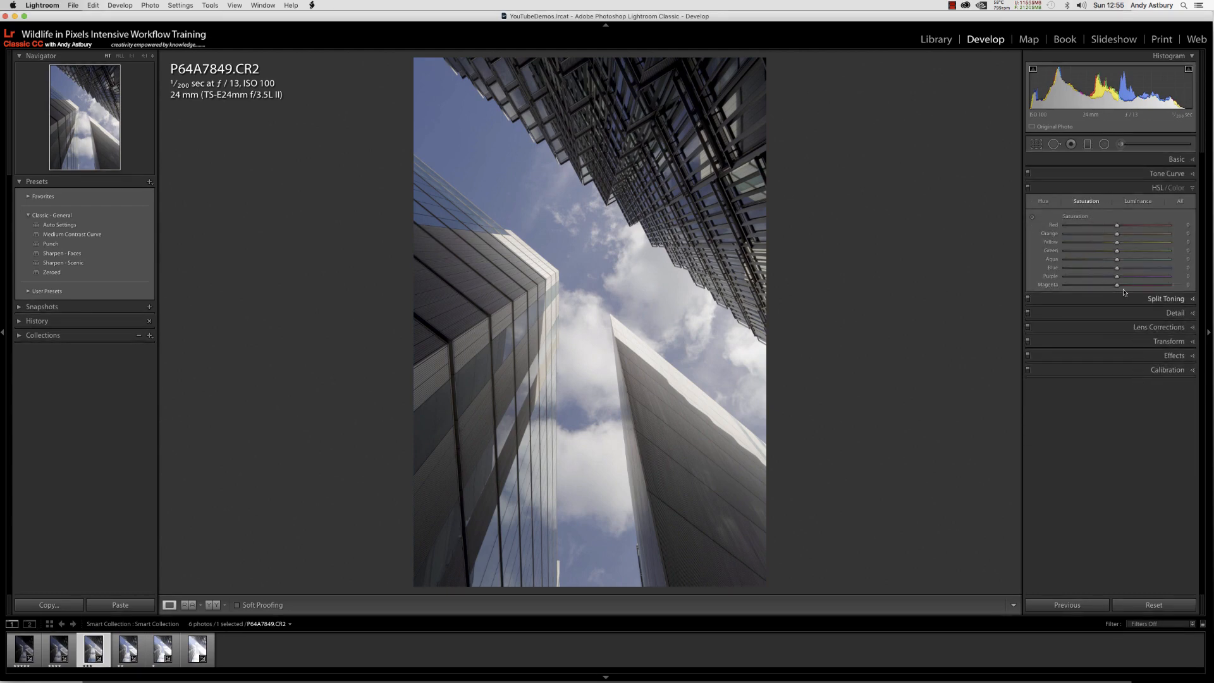
pyautogui.moveTo(1117, 269); pyautogui.dragTo(1126, 263)
pyautogui.click(1138, 201)
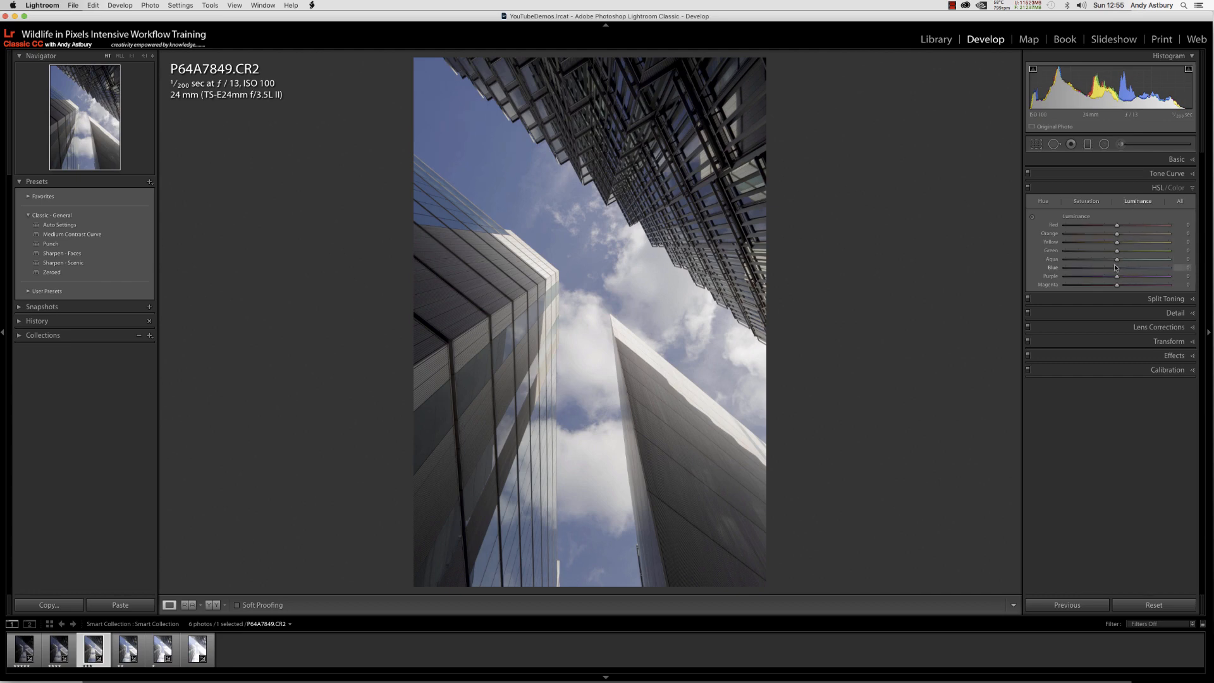
pyautogui.moveTo(1116, 267); pyautogui.dragTo(1109, 261)
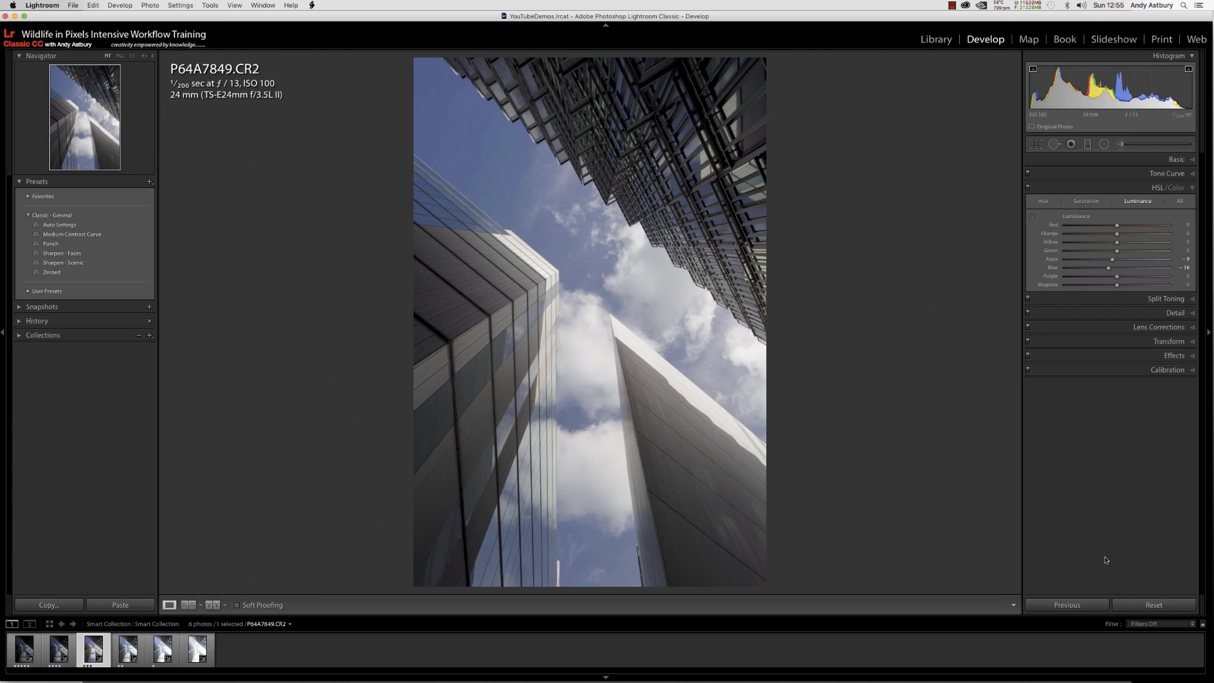
# - Review the photo's basic tone settings and its sharpening and noise reduction settings
pyautogui.click(1176, 165)
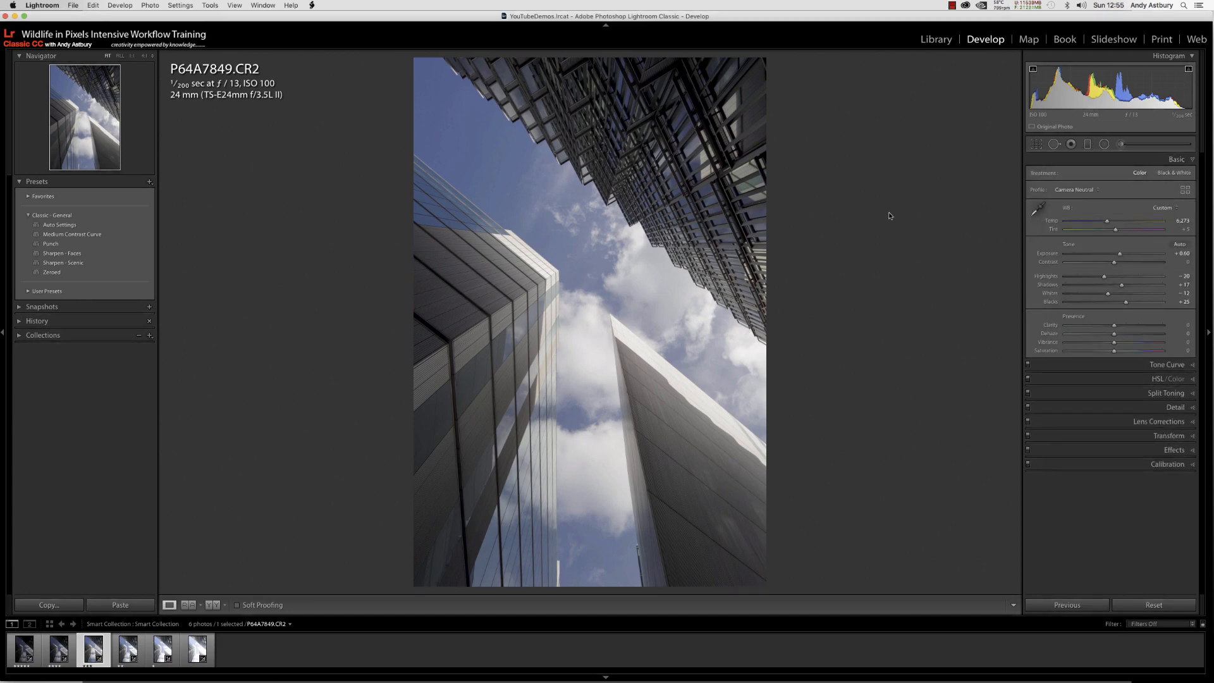
pyautogui.click(1169, 409)
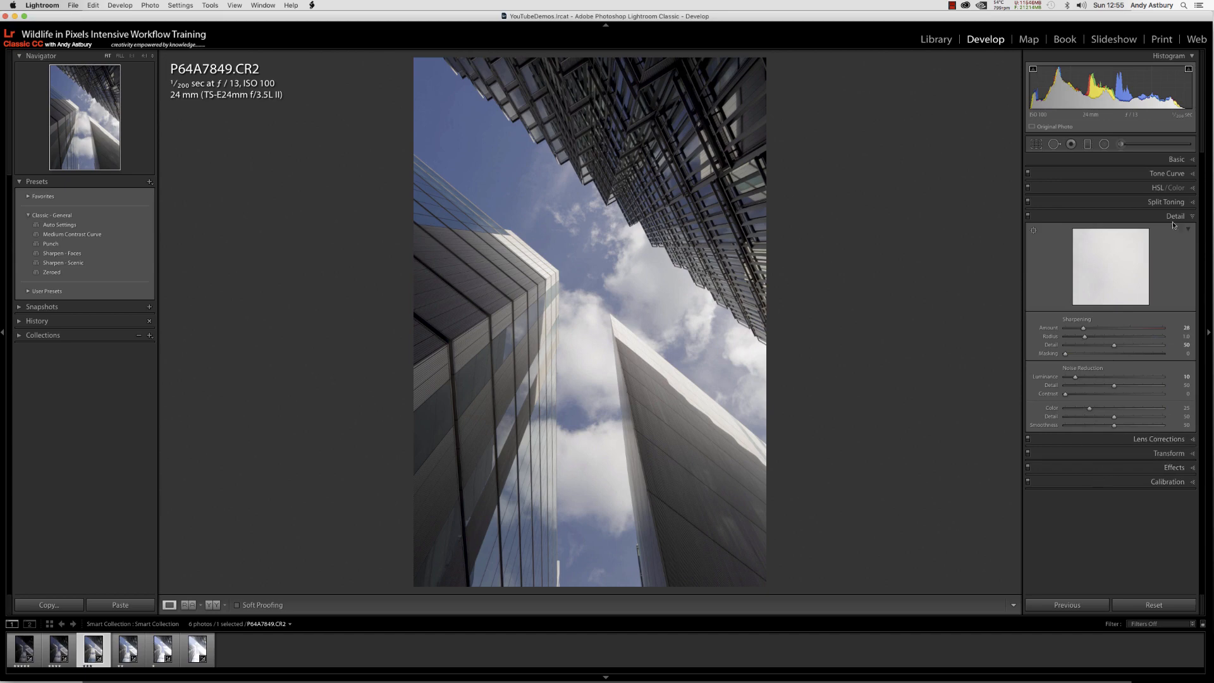
pyautogui.click(1175, 160)
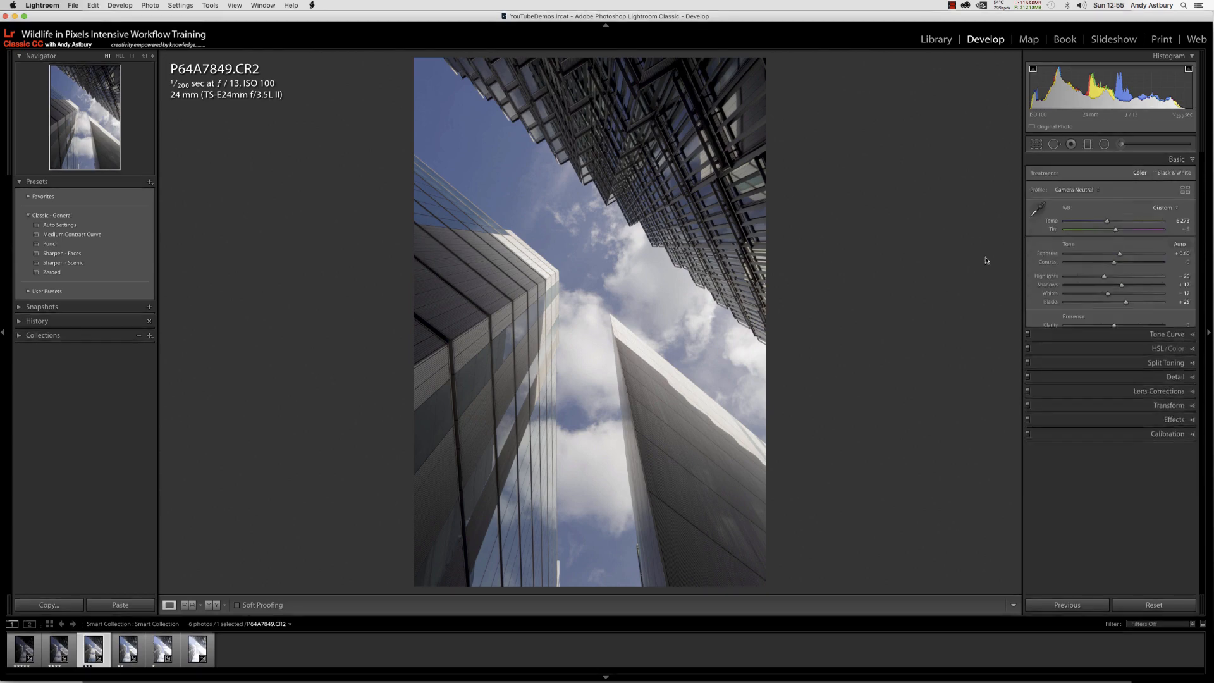
# - Open the adjusted P64A7849.CR2 in Adobe Photoshop CC 2019 for further editing
pyautogui.rightClick(584, 256)
pyautogui.moveTo(594, 259)
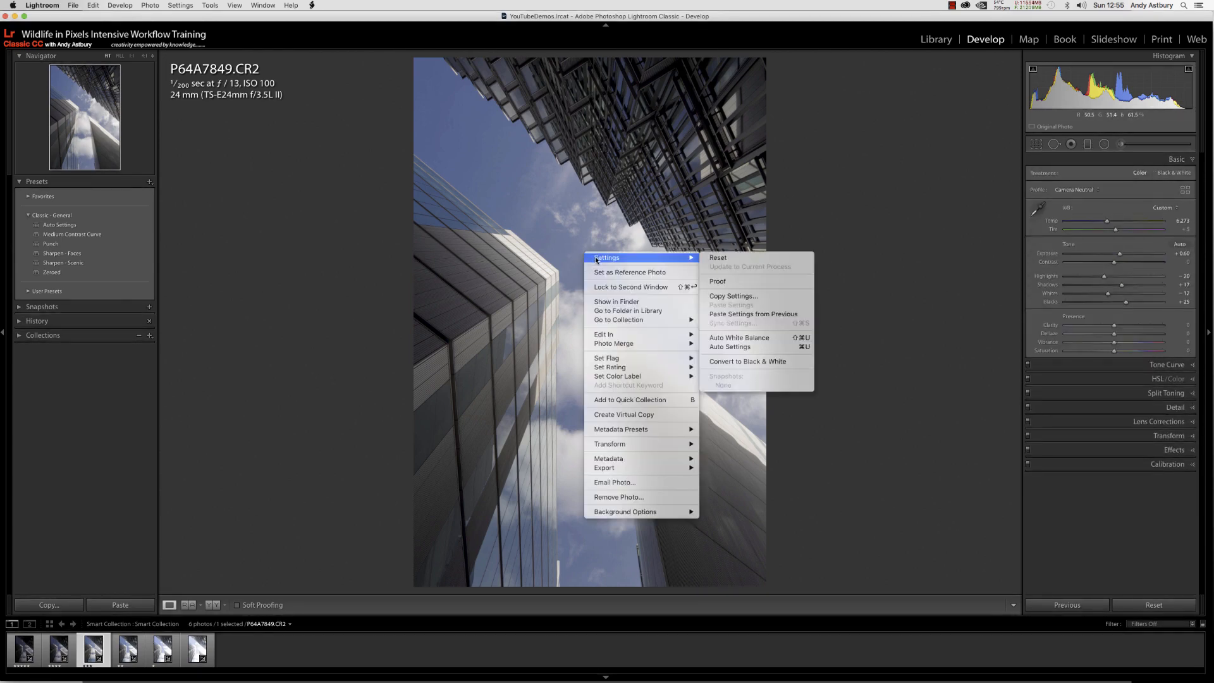
pyautogui.moveTo(608, 337)
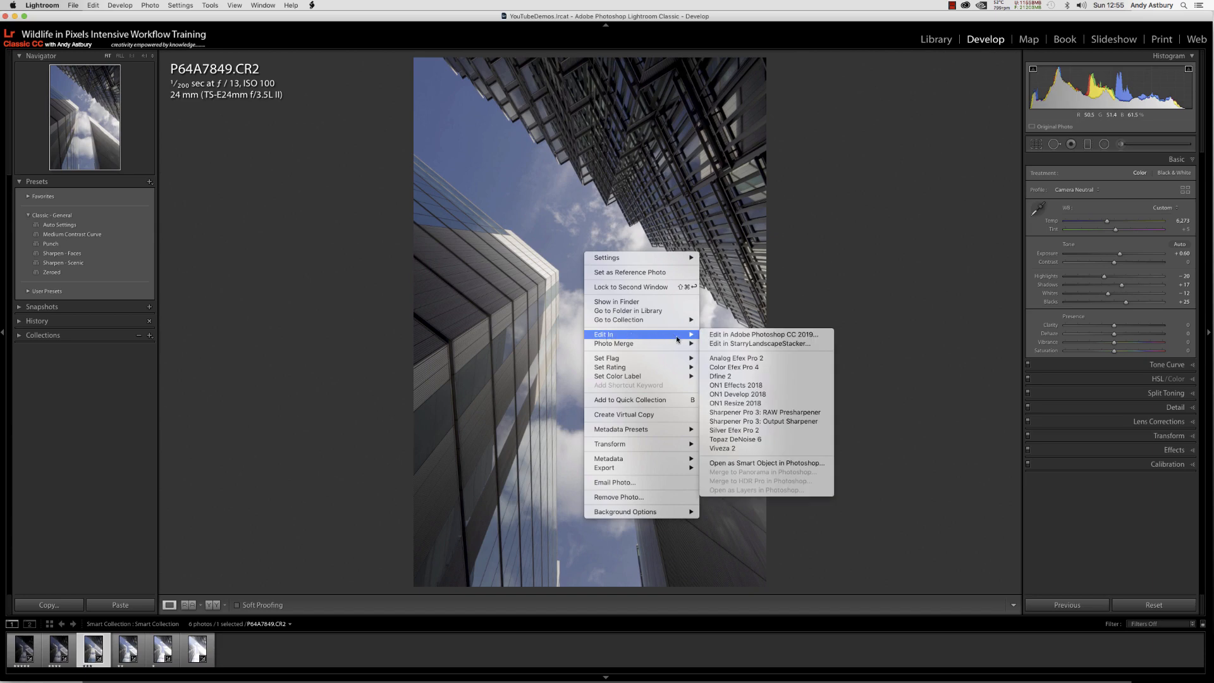
pyautogui.click(718, 335)
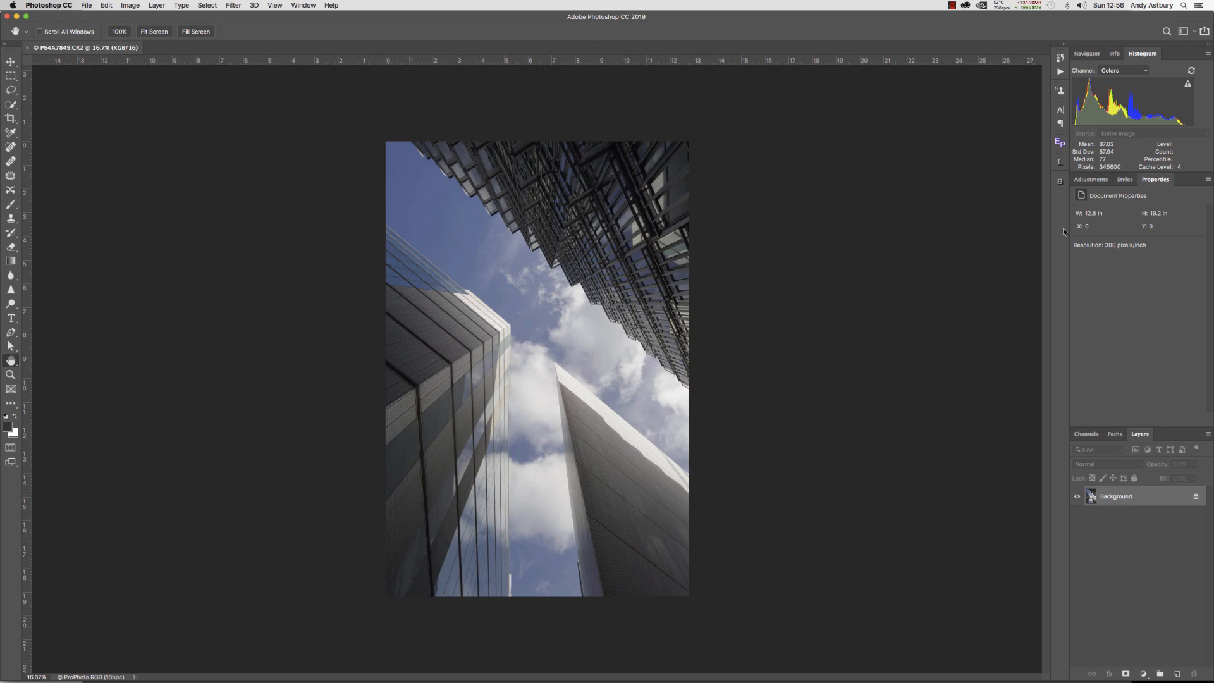
# - Preview Lumenzia's D6 and D5 dark-tone masks, and add a Levels adjustment layer masked with D5
pyautogui.click(1061, 162)
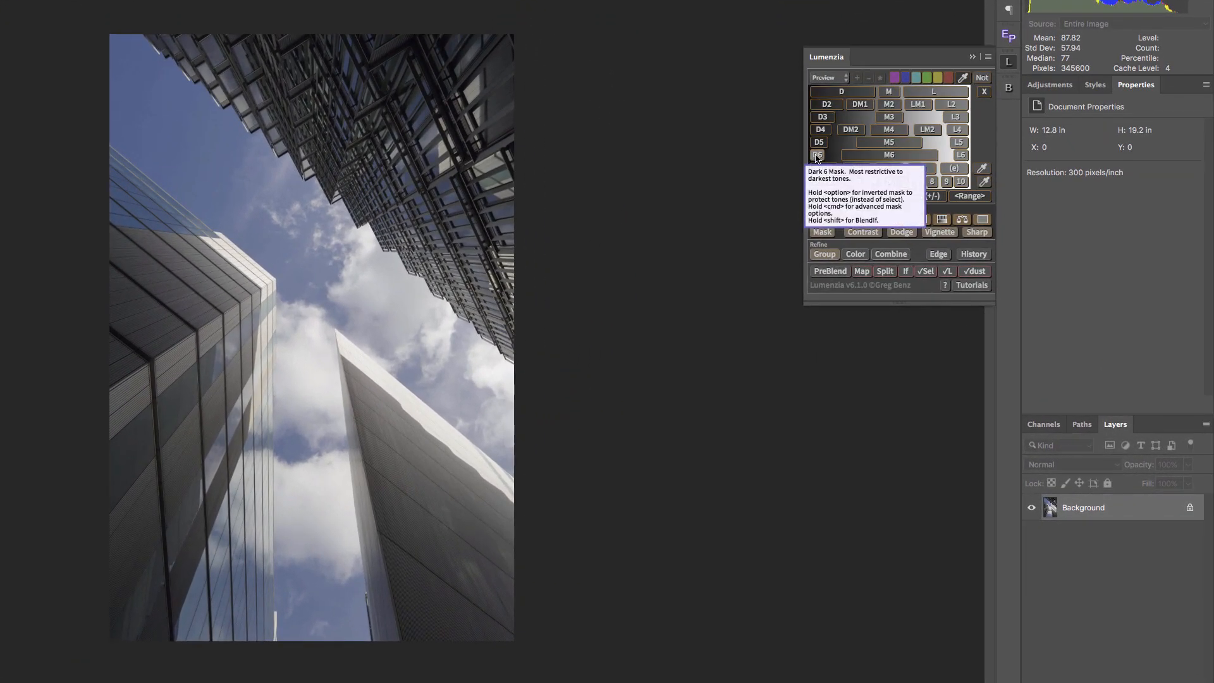
pyautogui.click(817, 154)
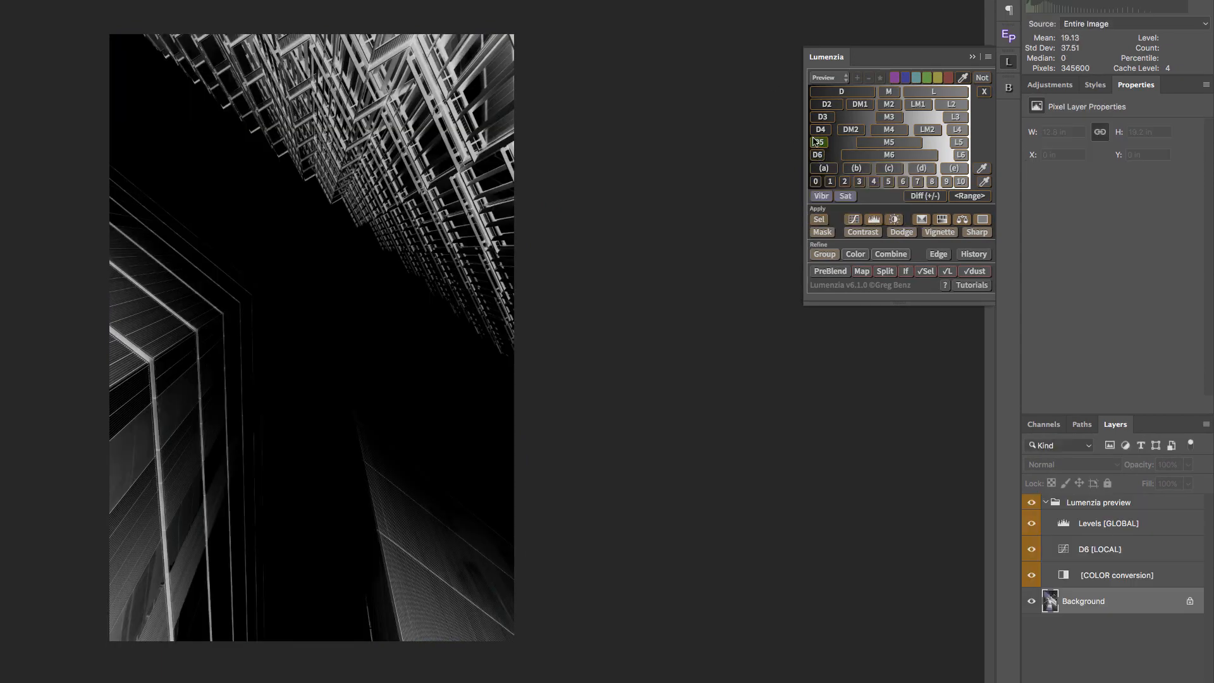
pyautogui.click(818, 142)
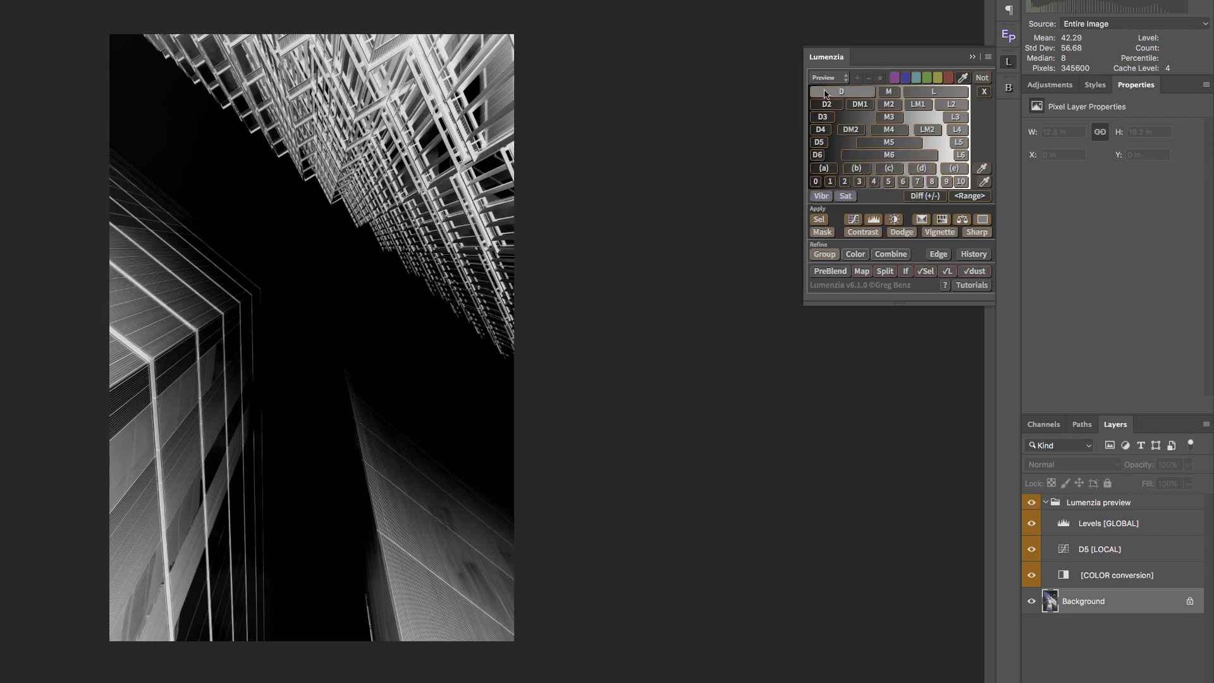
pyautogui.click(874, 222)
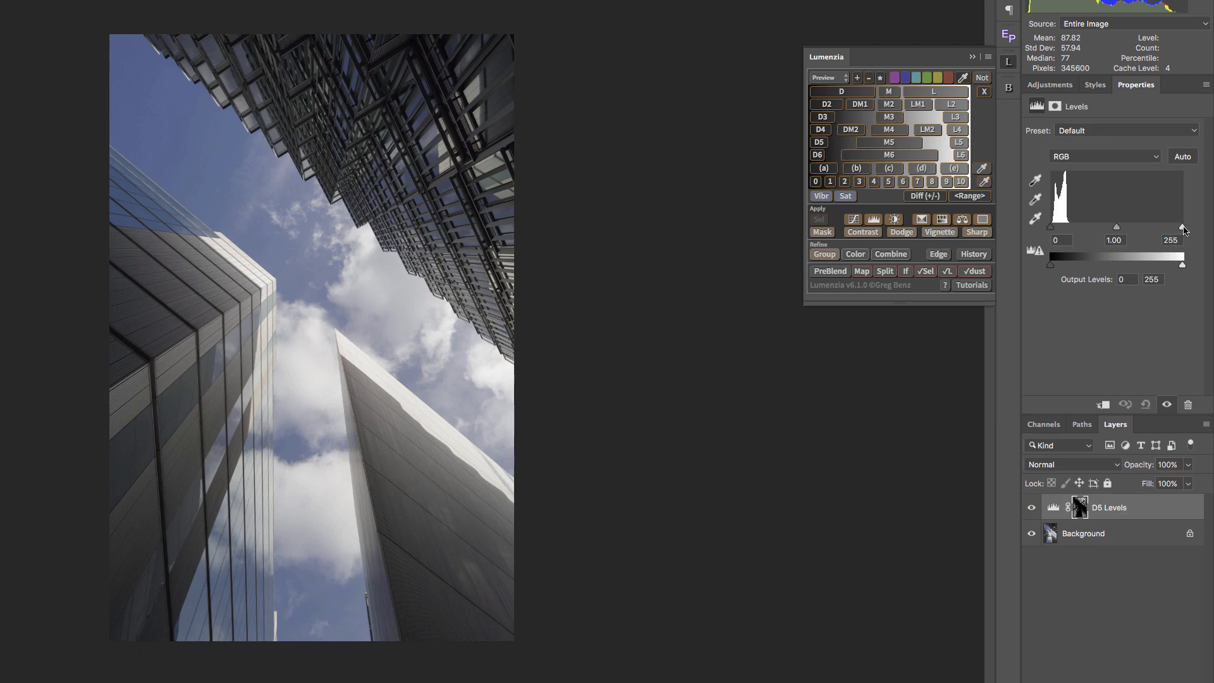
# - Set the D5 Levels white input to 148 and midtone to 0.89, and hide the layer to compare the shadows
pyautogui.moveTo(1183, 228); pyautogui.dragTo(1127, 229)
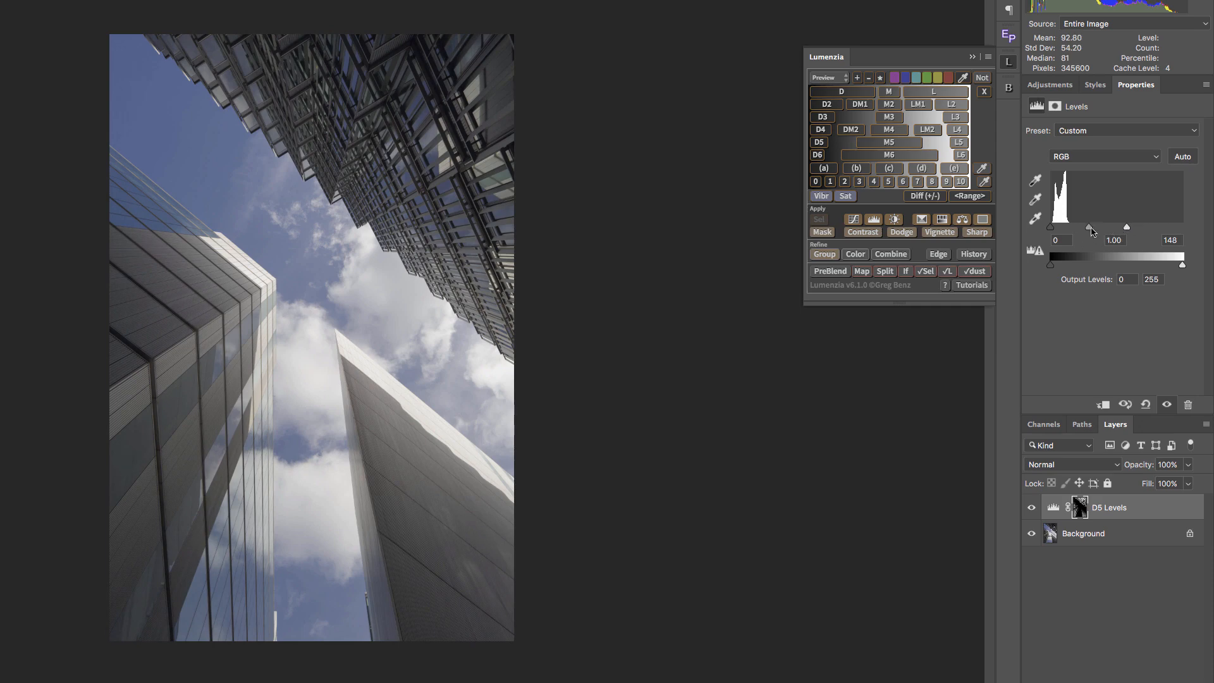
pyautogui.moveTo(1089, 228); pyautogui.dragTo(1092, 232)
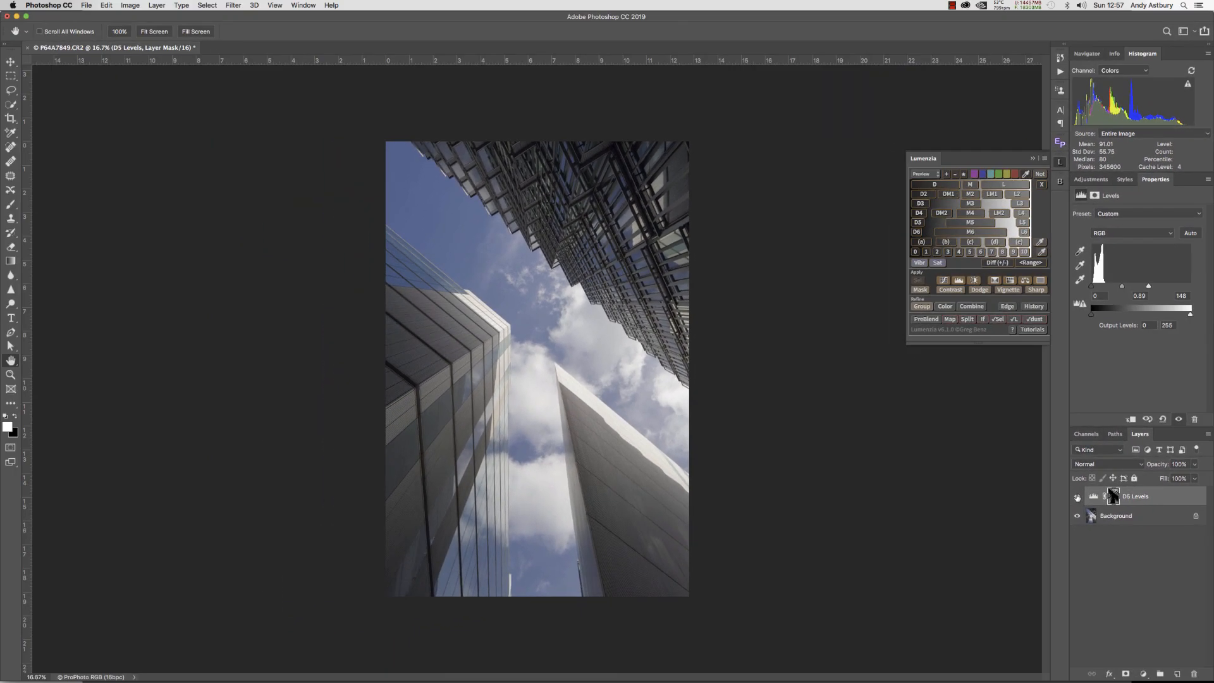
pyautogui.click(1077, 497)
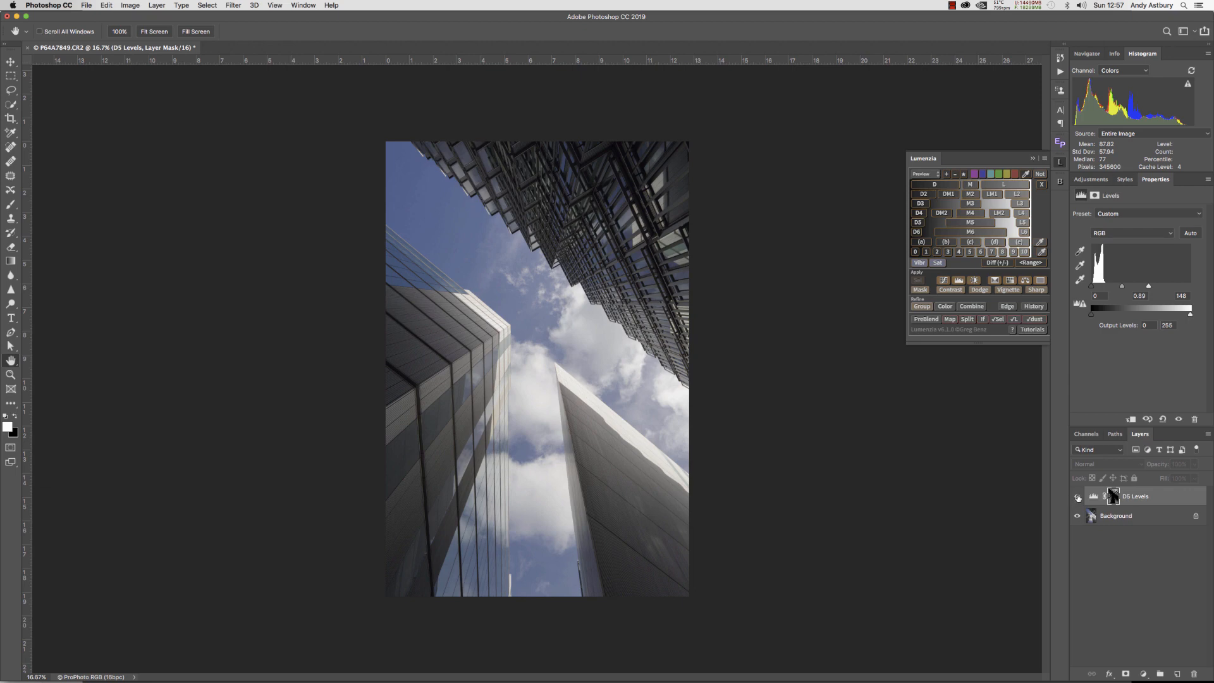
# - Show the D5 Levels layer again, set its blend mode to Luminosity, and compare the image with and without it
pyautogui.click(1078, 498)
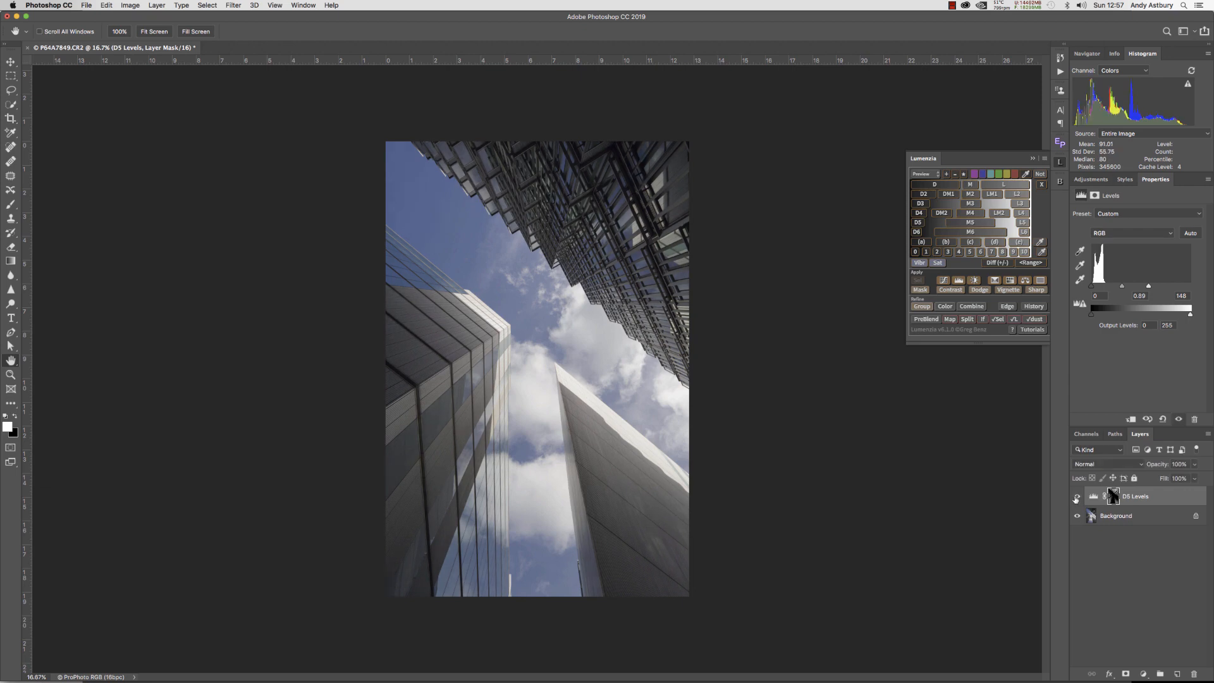
pyautogui.click(1034, 159)
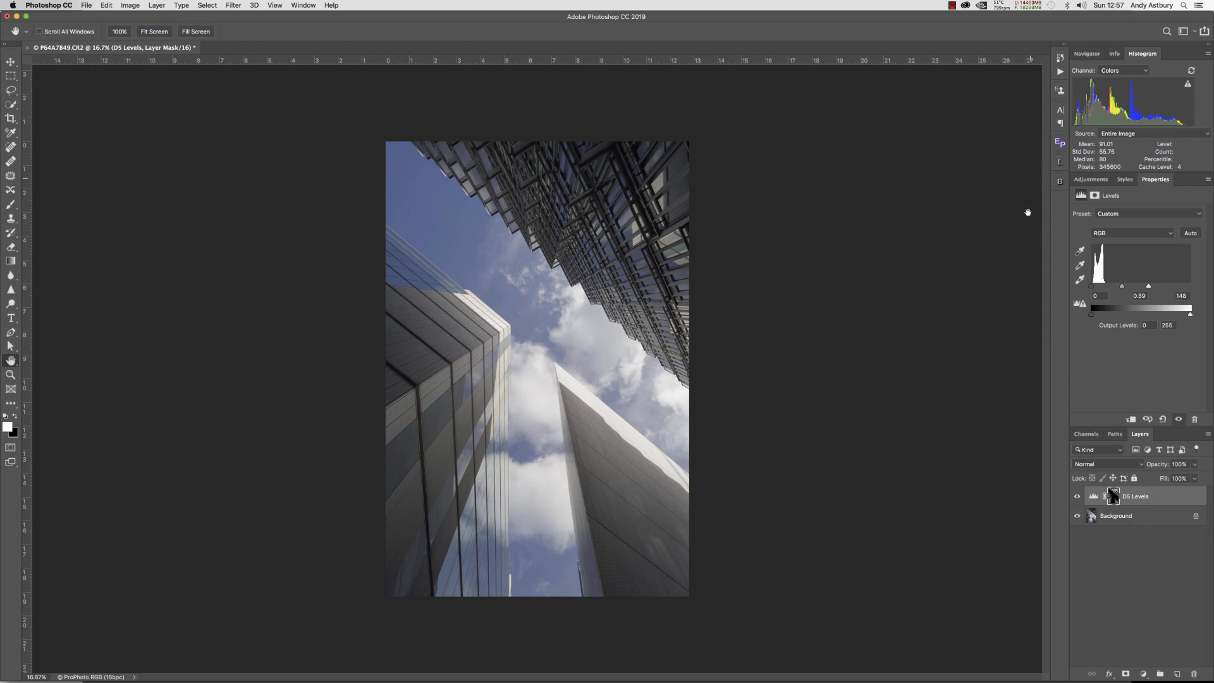
pyautogui.click(1103, 466)
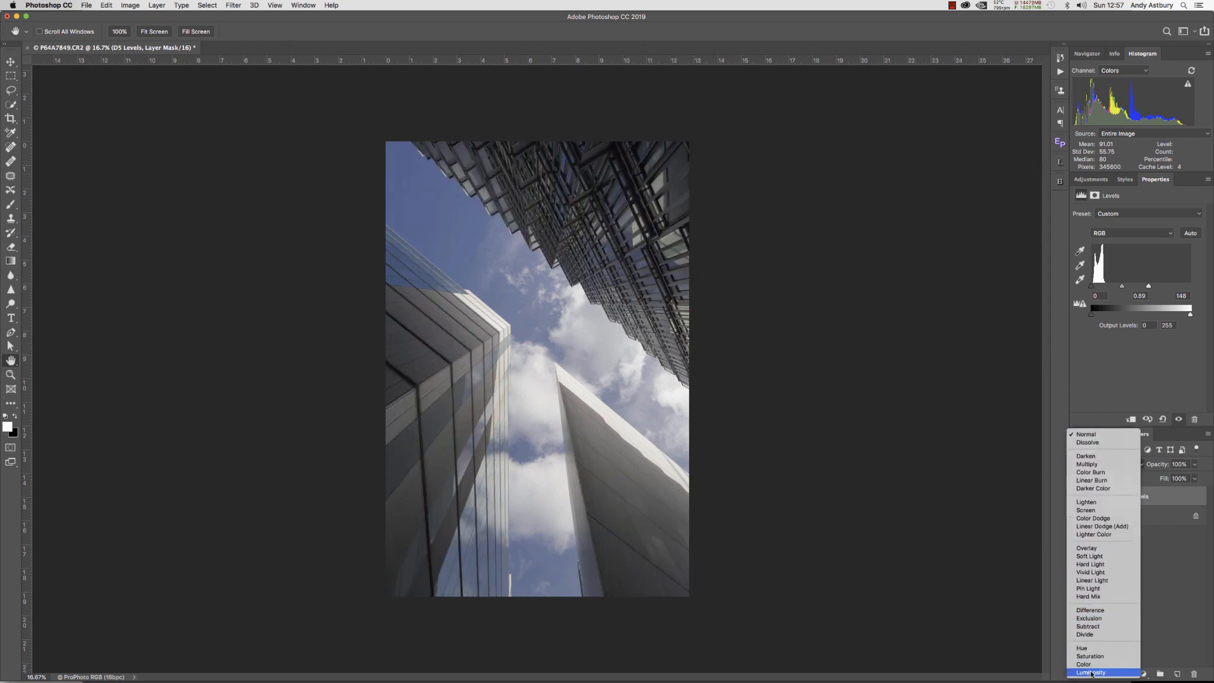
pyautogui.scroll(-3, 1091, 672)
pyautogui.click(1090, 551)
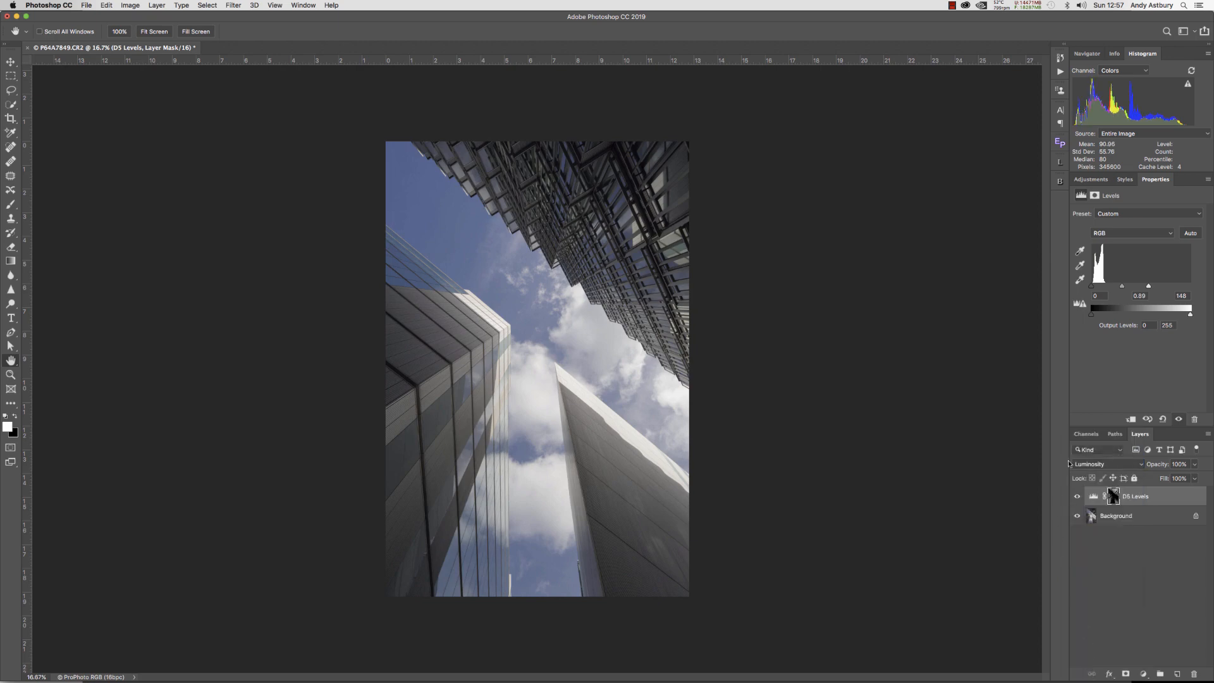
pyautogui.click(1073, 499)
pyautogui.click(1075, 500)
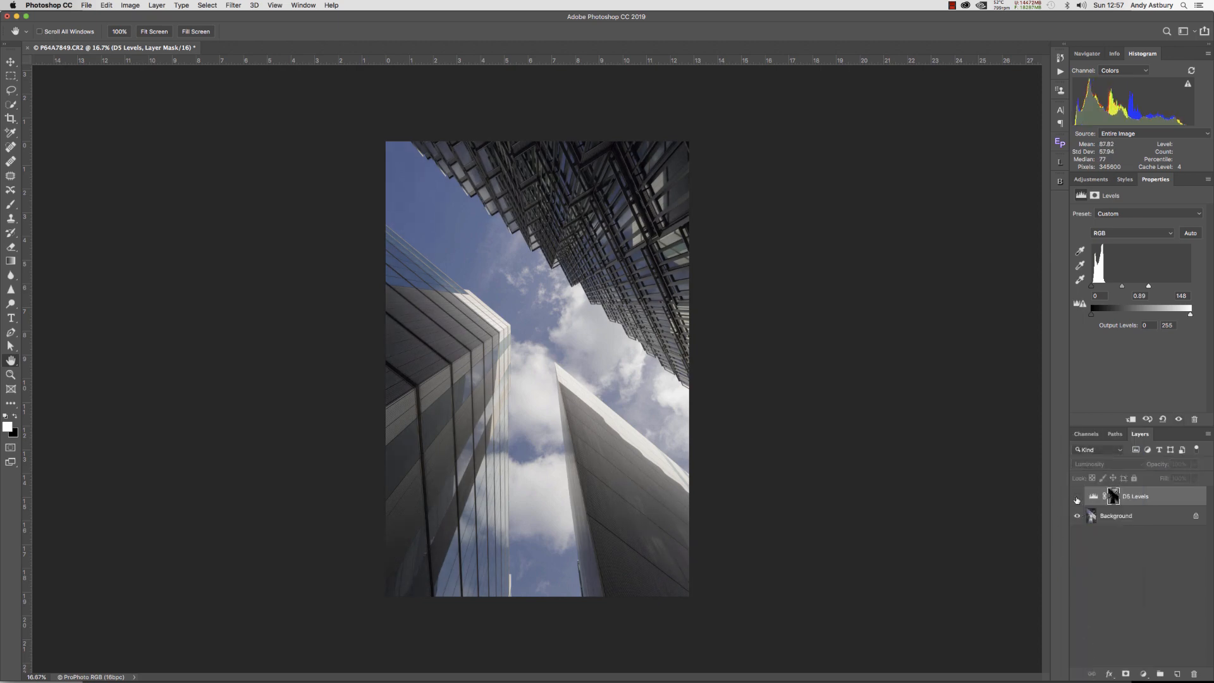
pyautogui.click(1075, 500)
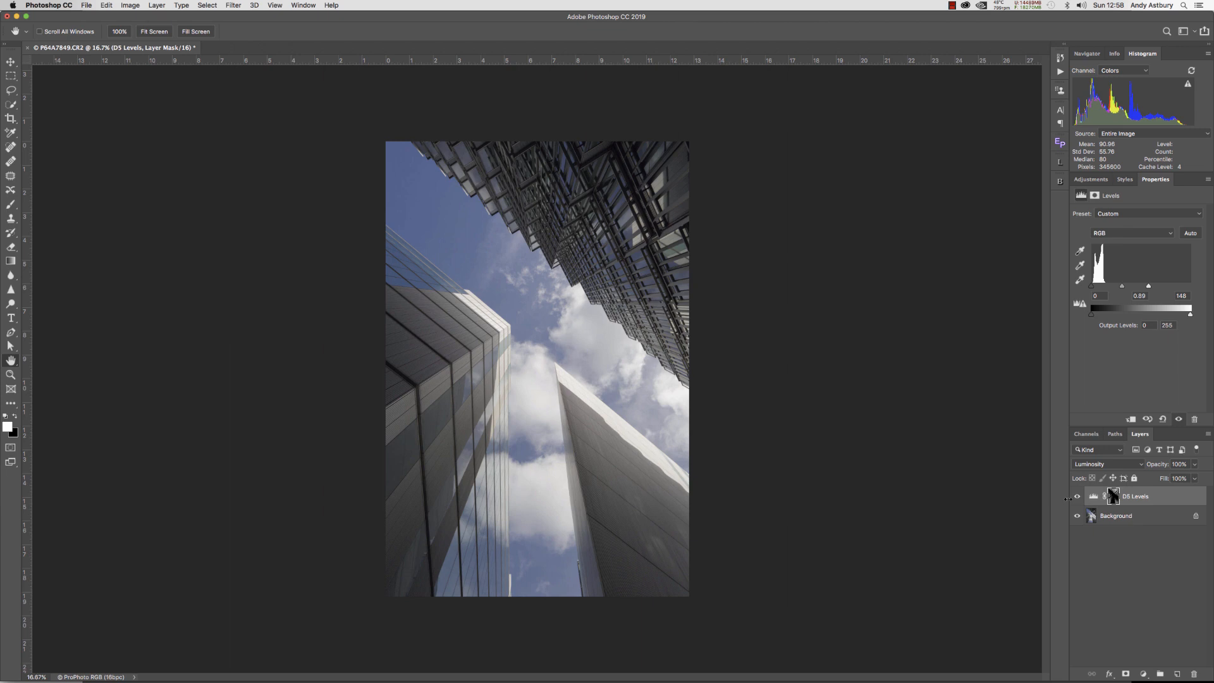
pyautogui.click(233, 5)
pyautogui.moveTo(267, 146)
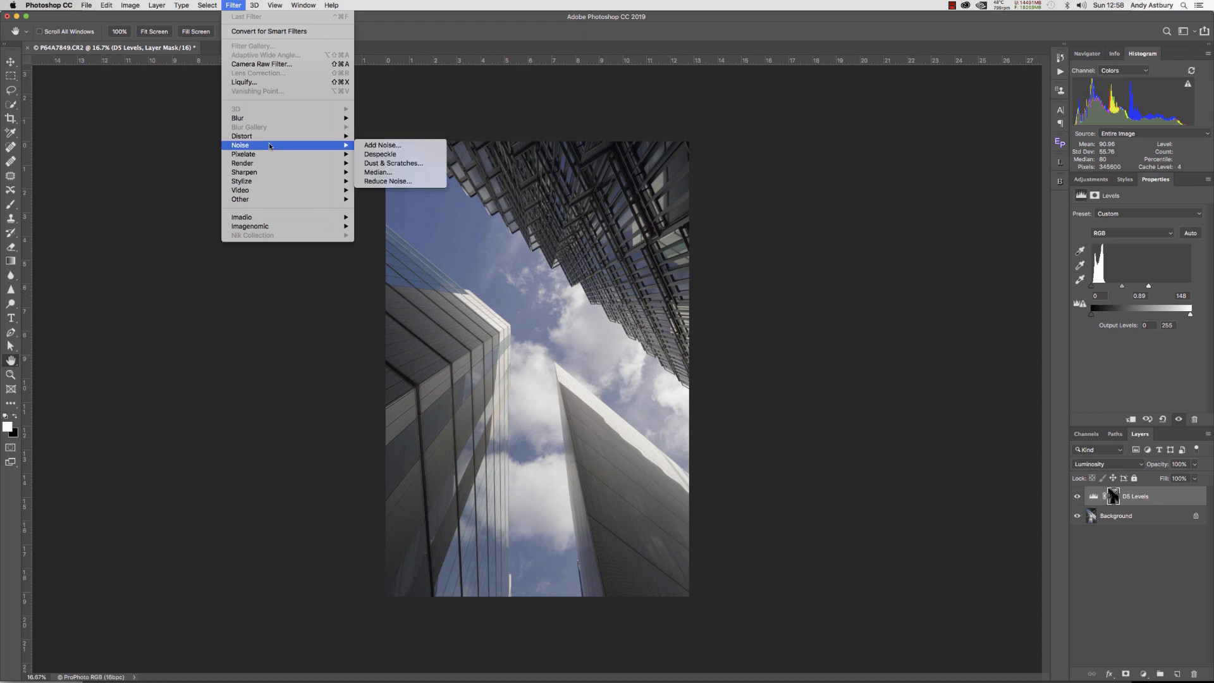
pyautogui.click(566, 107)
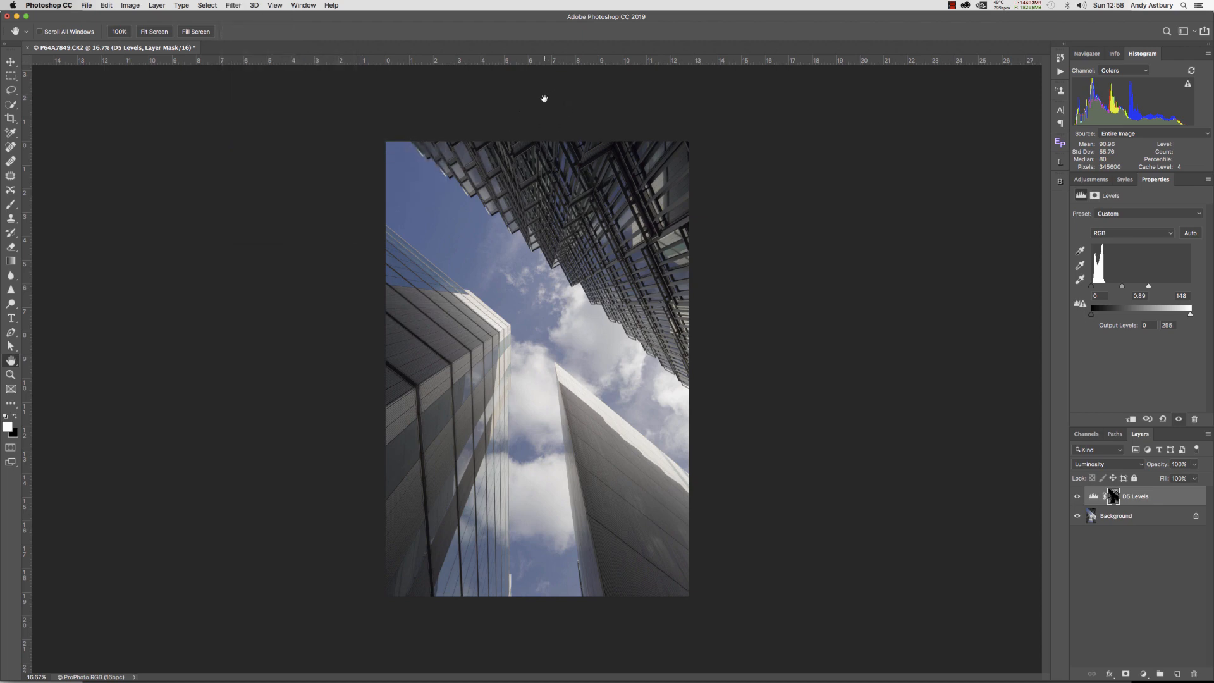
# - Stamp all visible layers onto a new layer and open it in Silver Efex Pro 2
pyautogui.press('alt+shift+super+e')
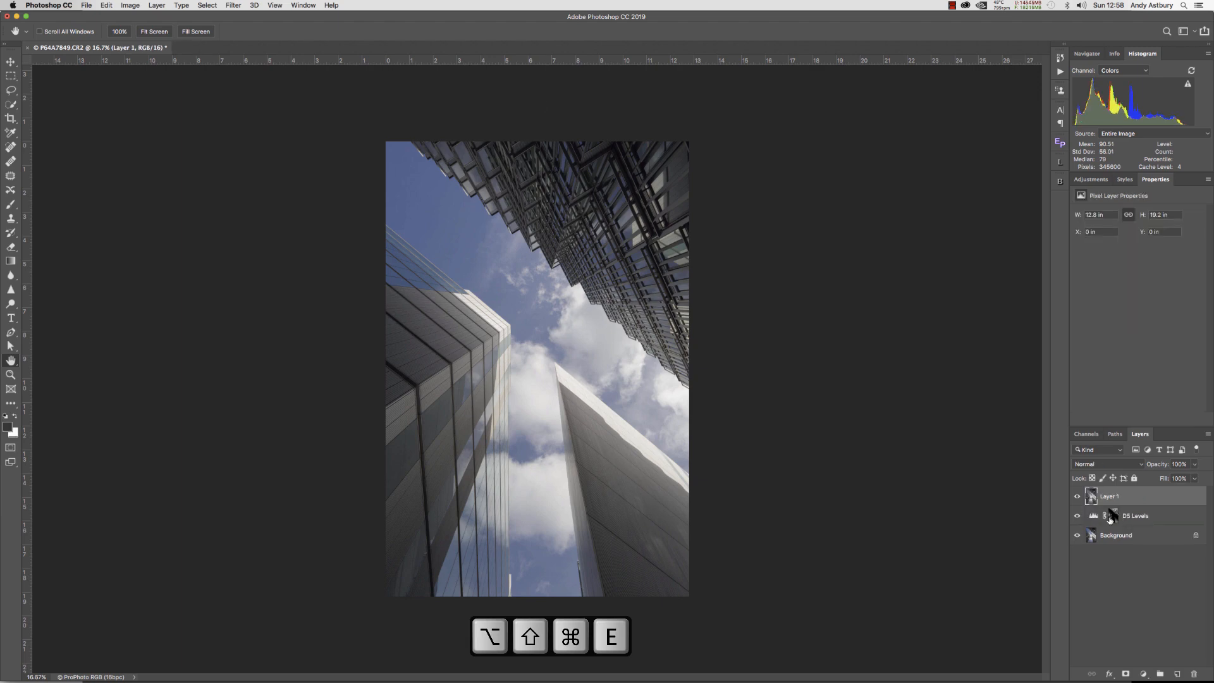
pyautogui.click(229, 7)
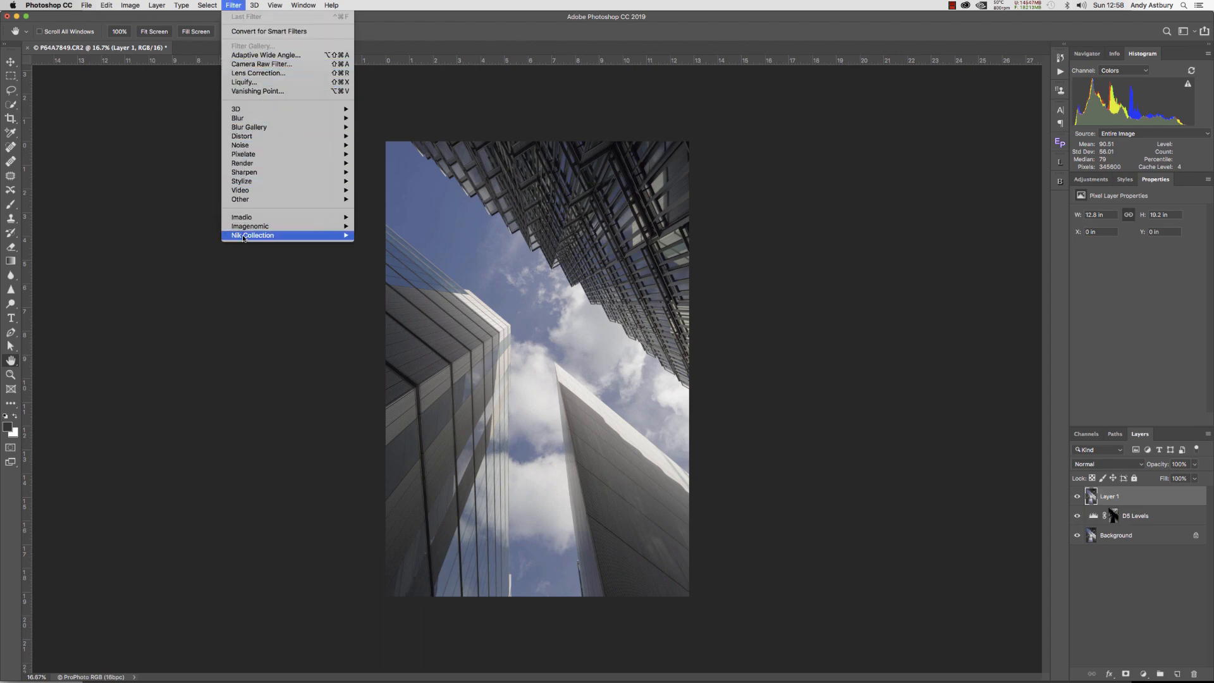
pyautogui.moveTo(243, 238)
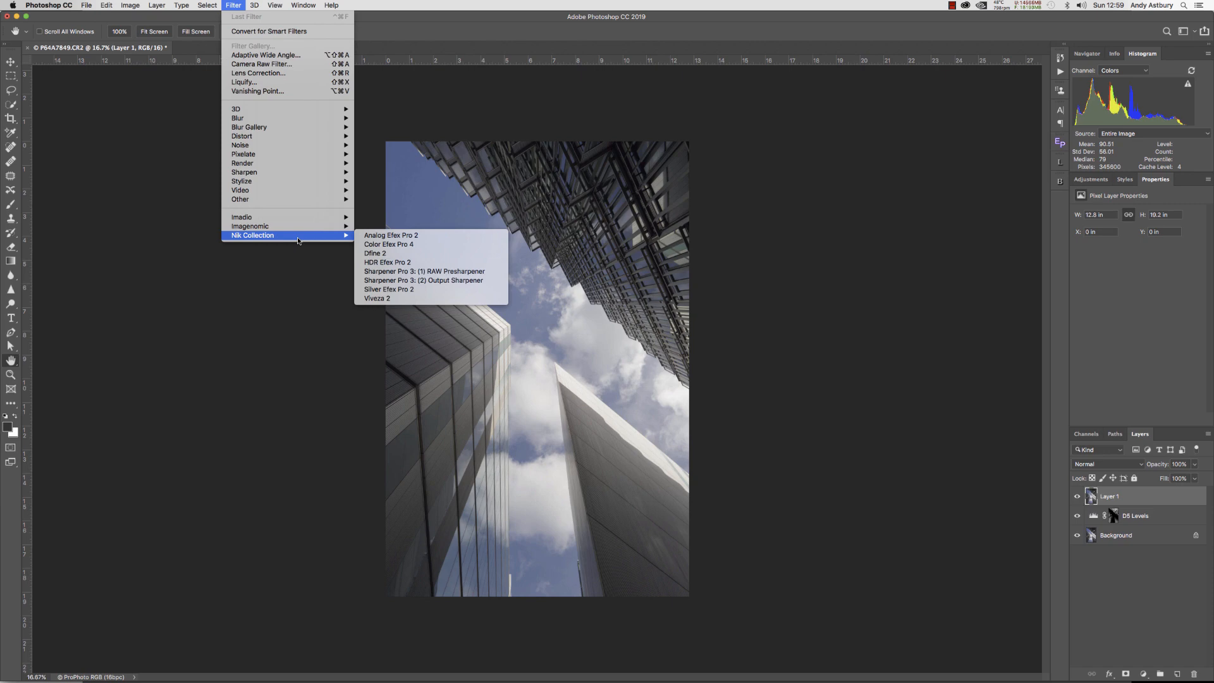
pyautogui.click(400, 290)
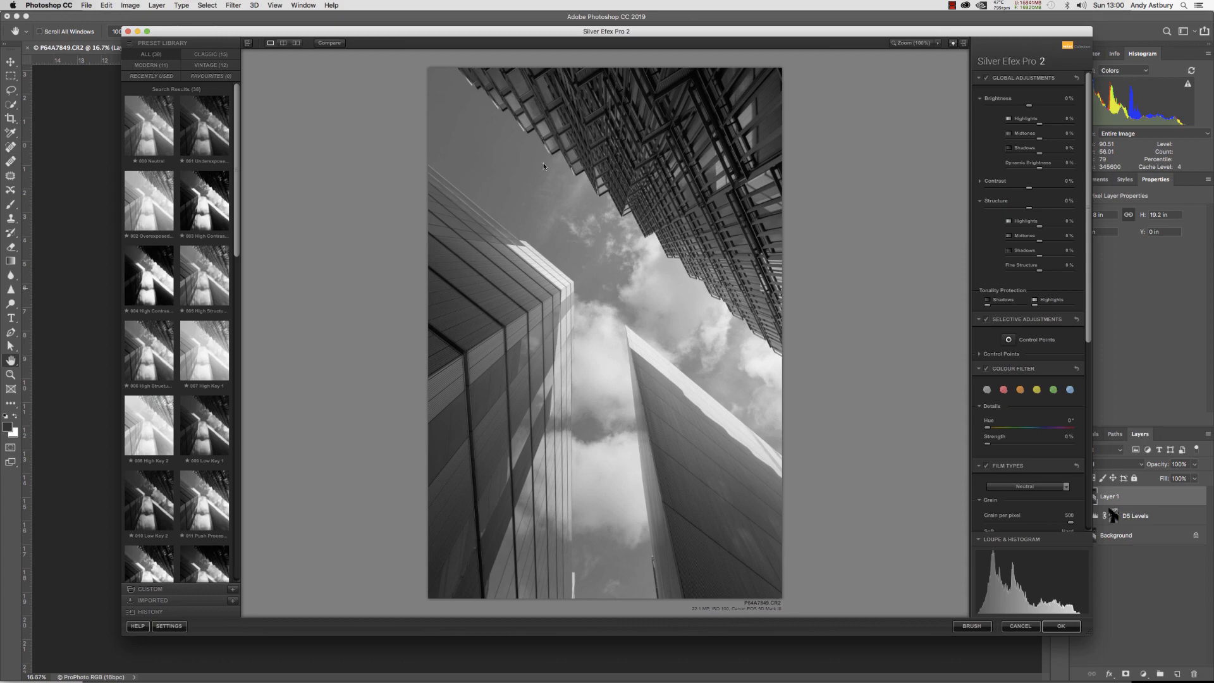
# - Apply the first High Structure preset and set the film type to Kodak ISO 32 Panatomic X
pyautogui.click(199, 289)
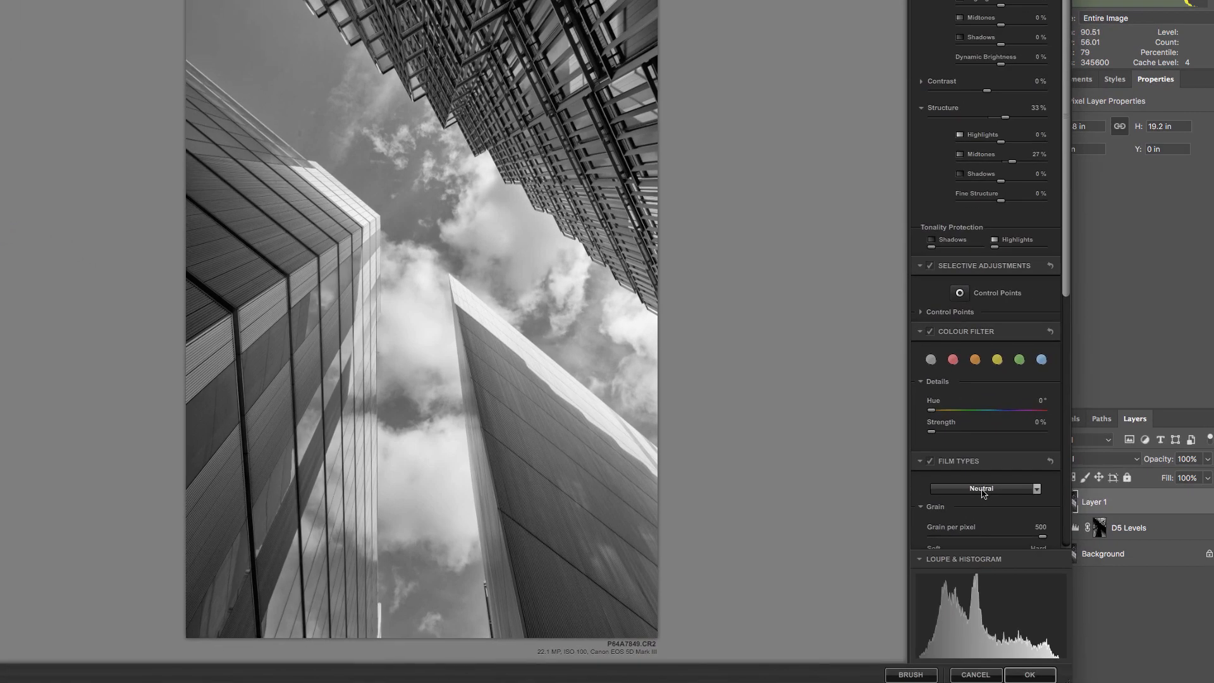
pyautogui.click(979, 492)
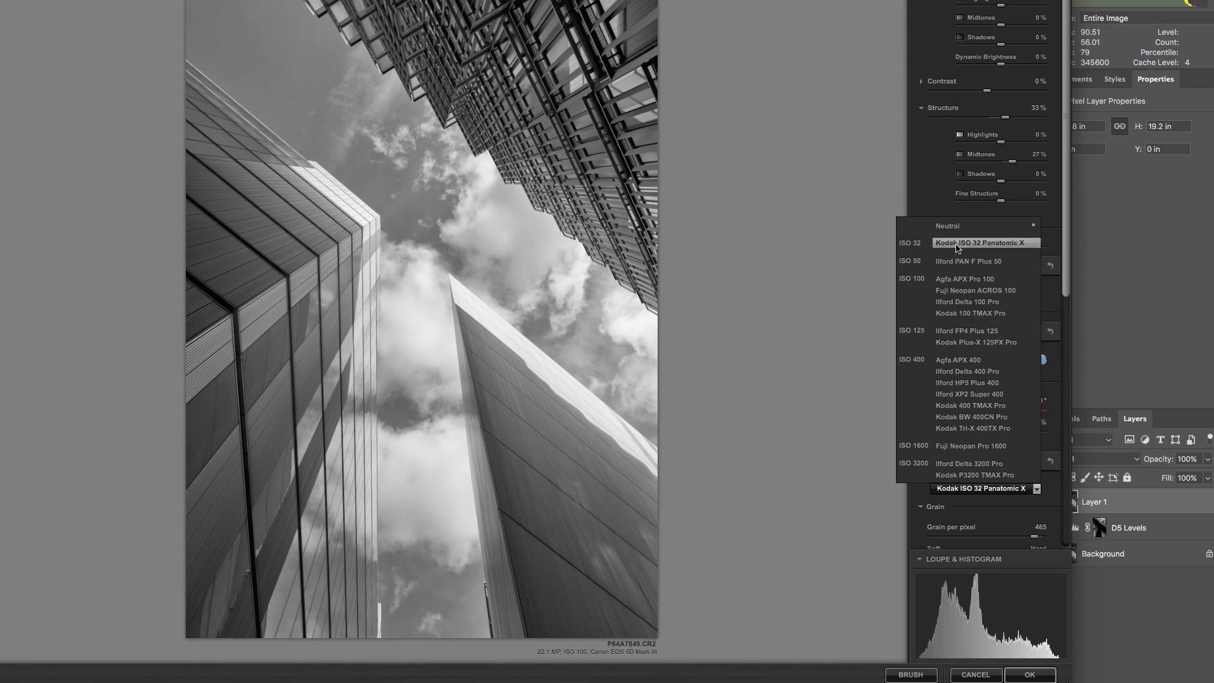
pyautogui.click(957, 244)
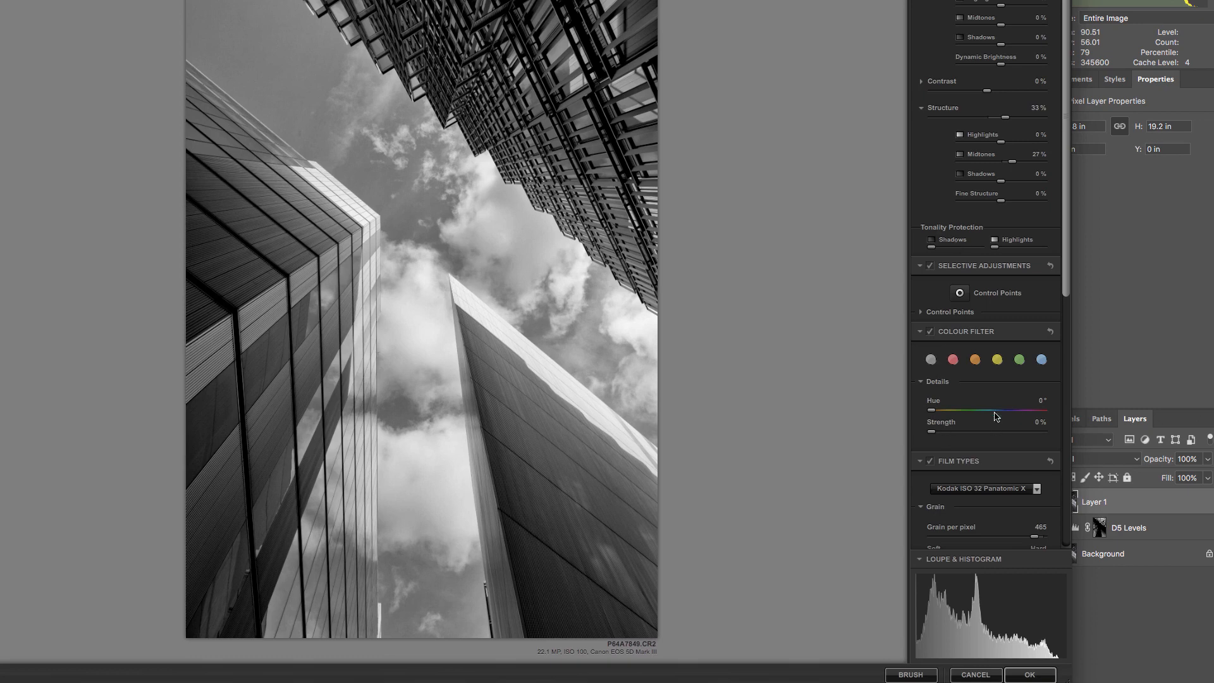
# - Set the film's grain per pixel to 500 and its grain hardness fully to Soft
pyautogui.moveTo(1068, 291); pyautogui.dragTo(1044, 430)
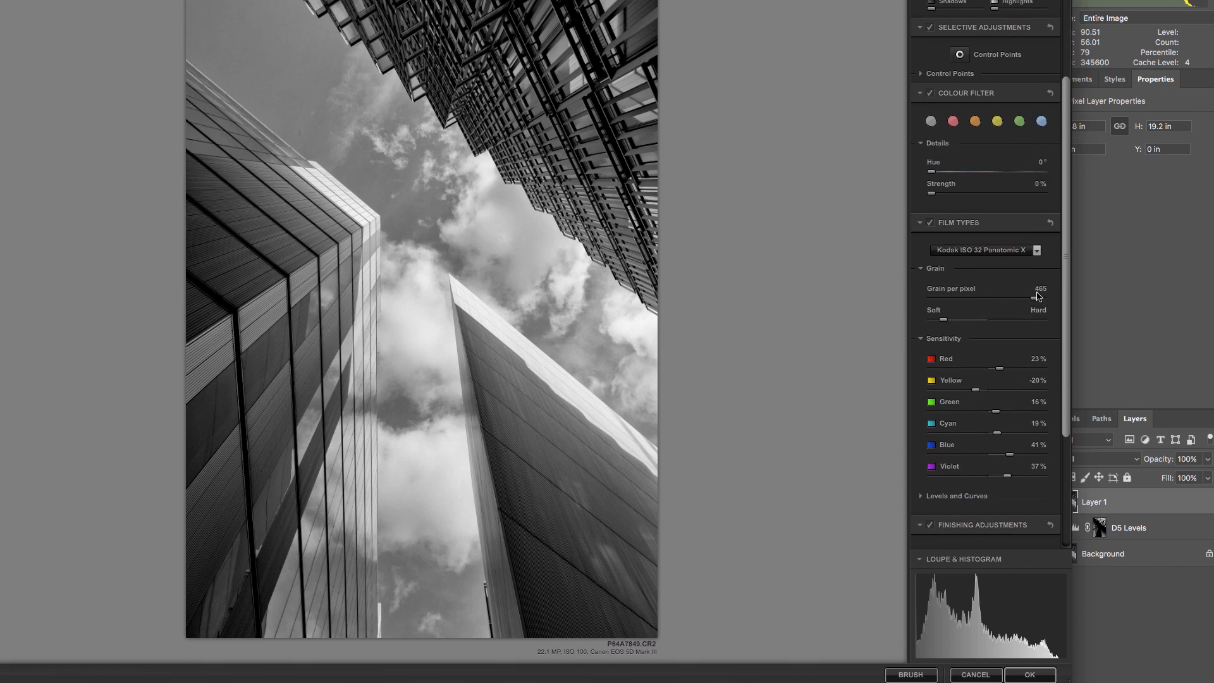
pyautogui.moveTo(1035, 298); pyautogui.dragTo(1053, 302)
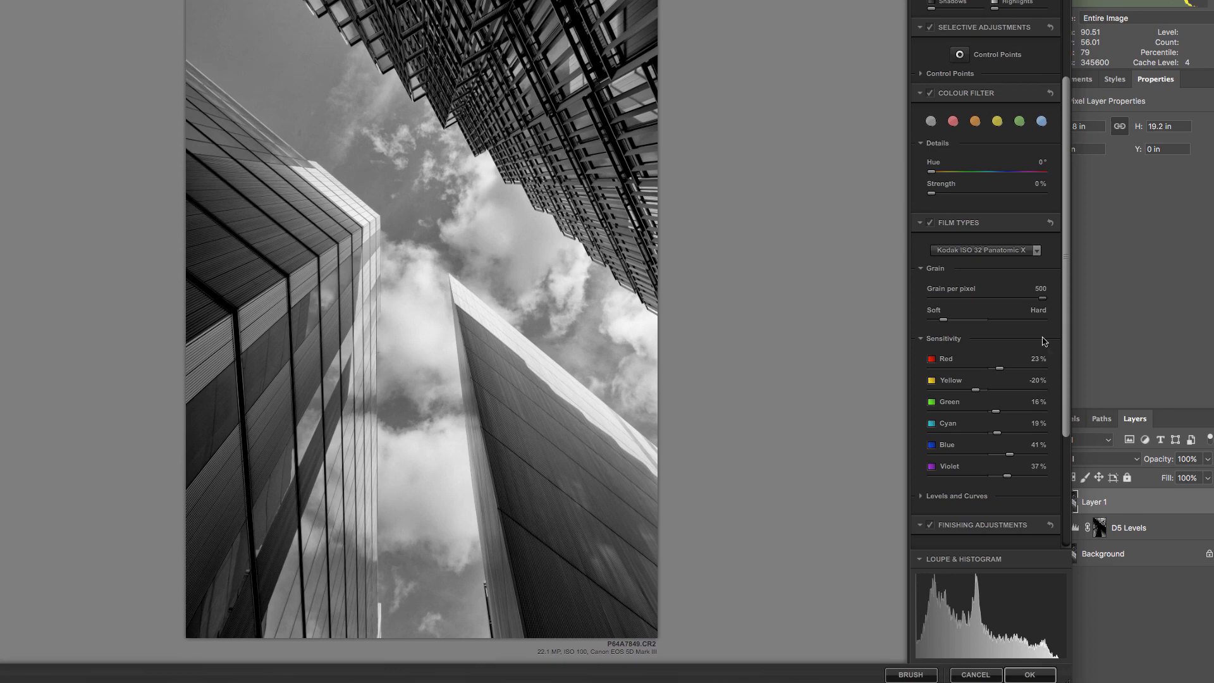
pyautogui.moveTo(943, 322); pyautogui.dragTo(898, 321)
# - Add a yellow colour filter at 67% strength and apply the black-and-white conversion to the photo
pyautogui.click(997, 121)
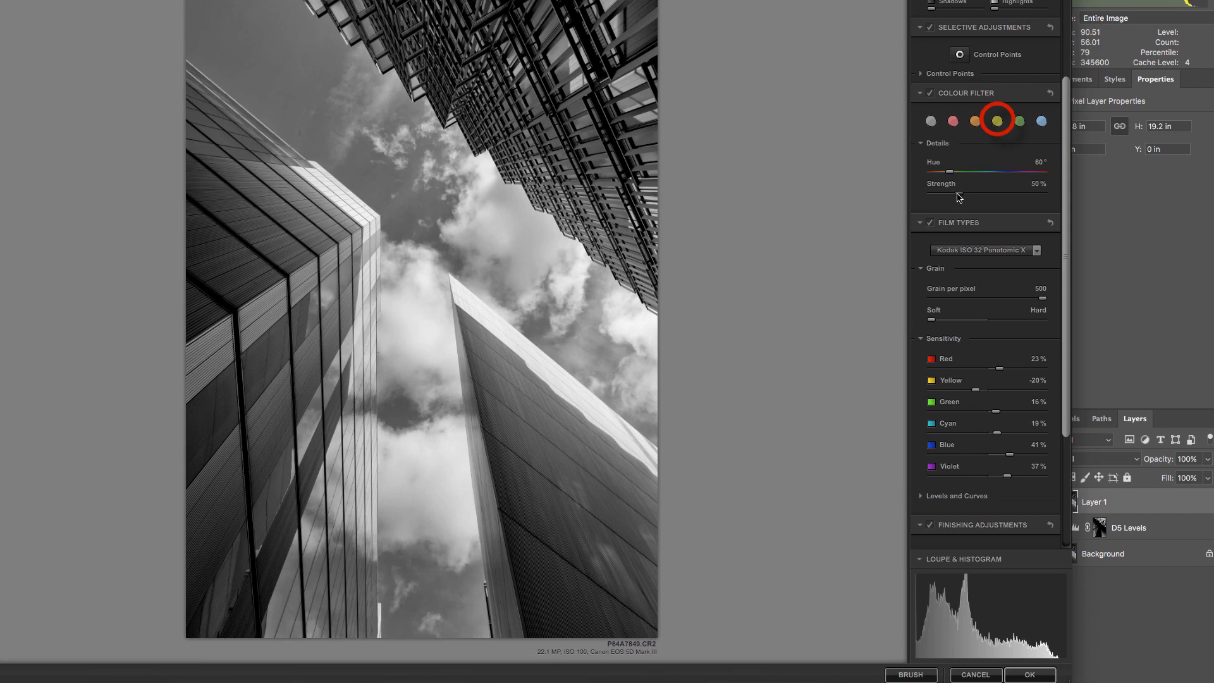
pyautogui.moveTo(960, 197); pyautogui.dragTo(970, 198)
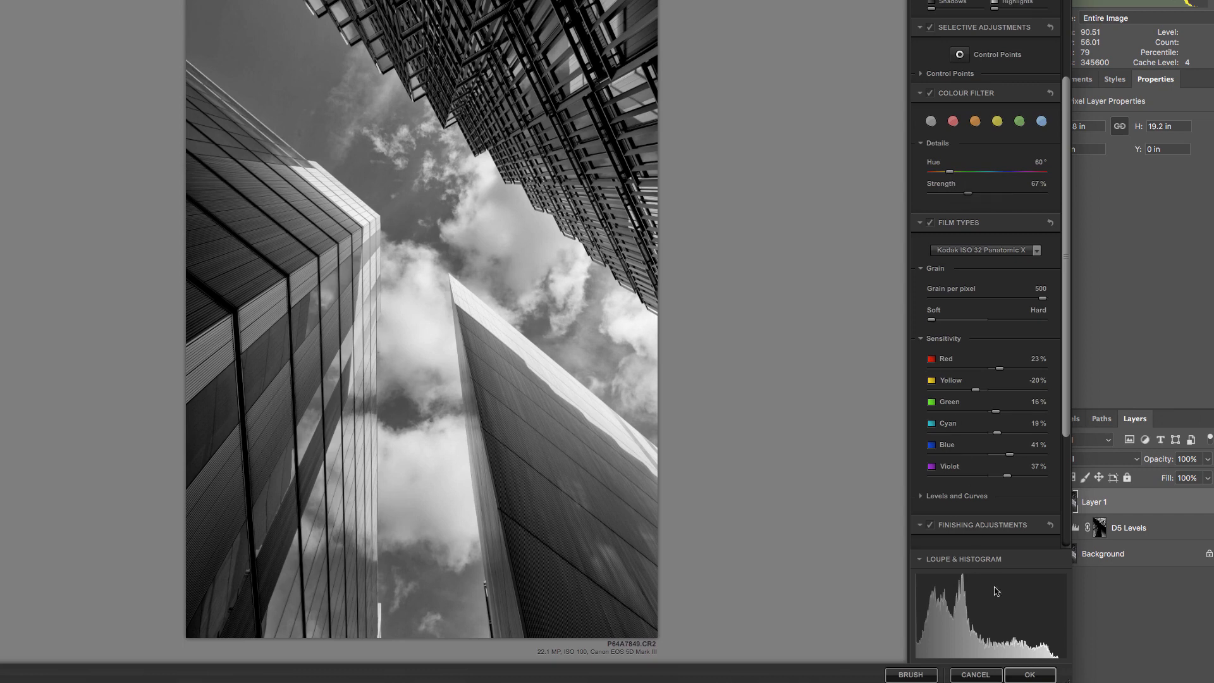
pyautogui.click(1011, 675)
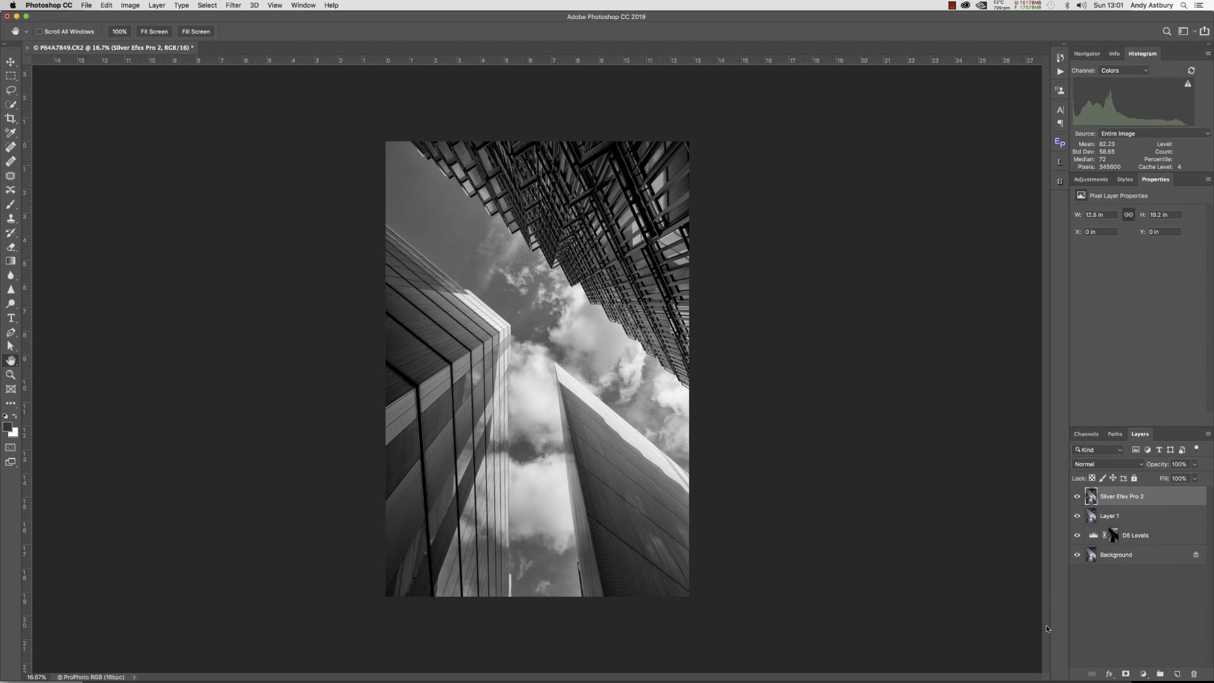
# - Heal the dust spots in the sky above the glass building with the Spot Healing Brush at 100% zoom
pyautogui.click(10, 374)
pyautogui.click(539, 399)
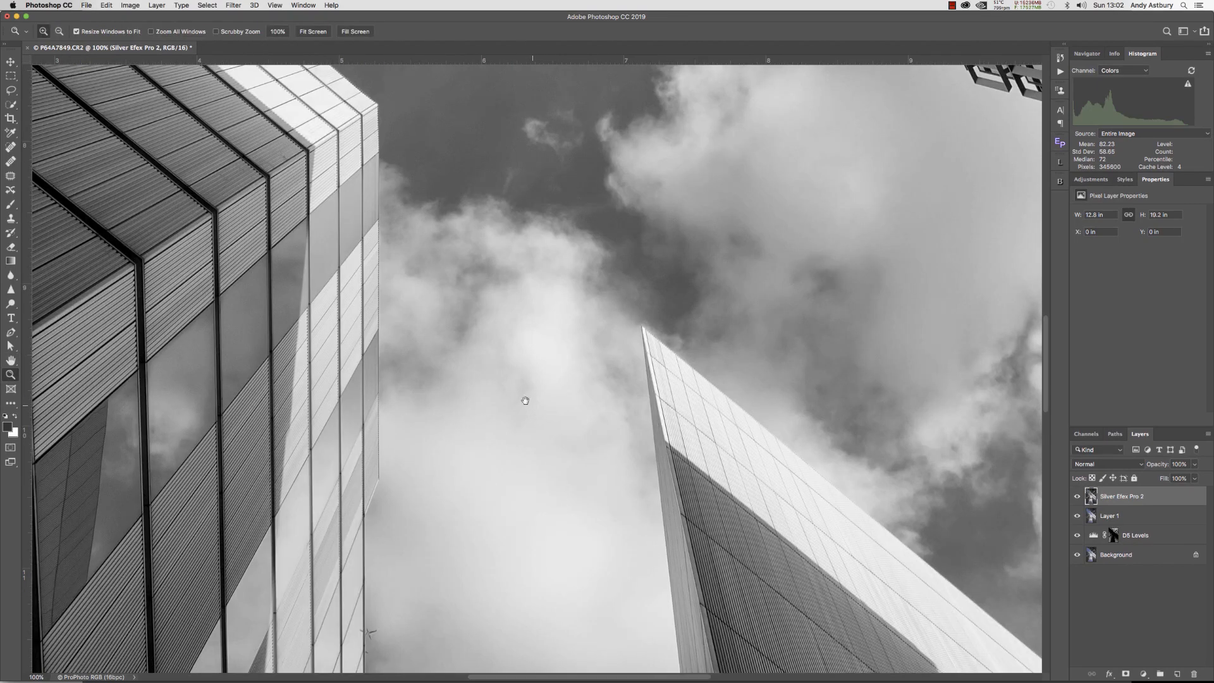
pyautogui.moveTo(414, 221); pyautogui.dragTo(739, 496)
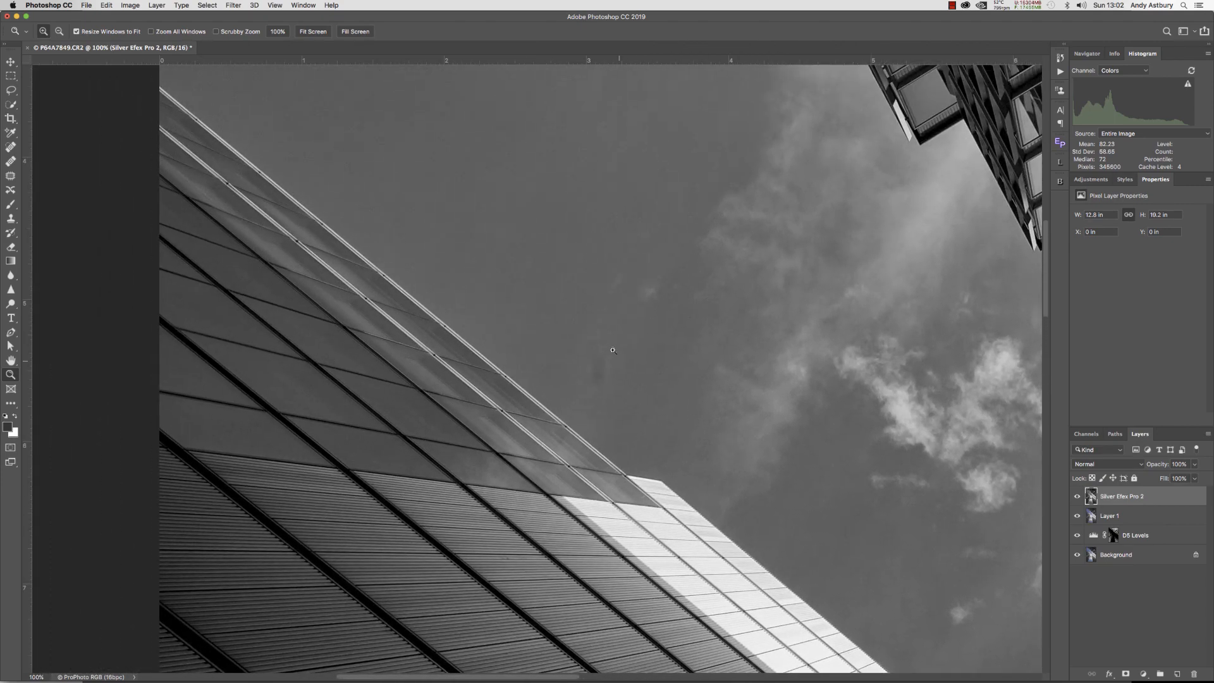
pyautogui.click(10, 147)
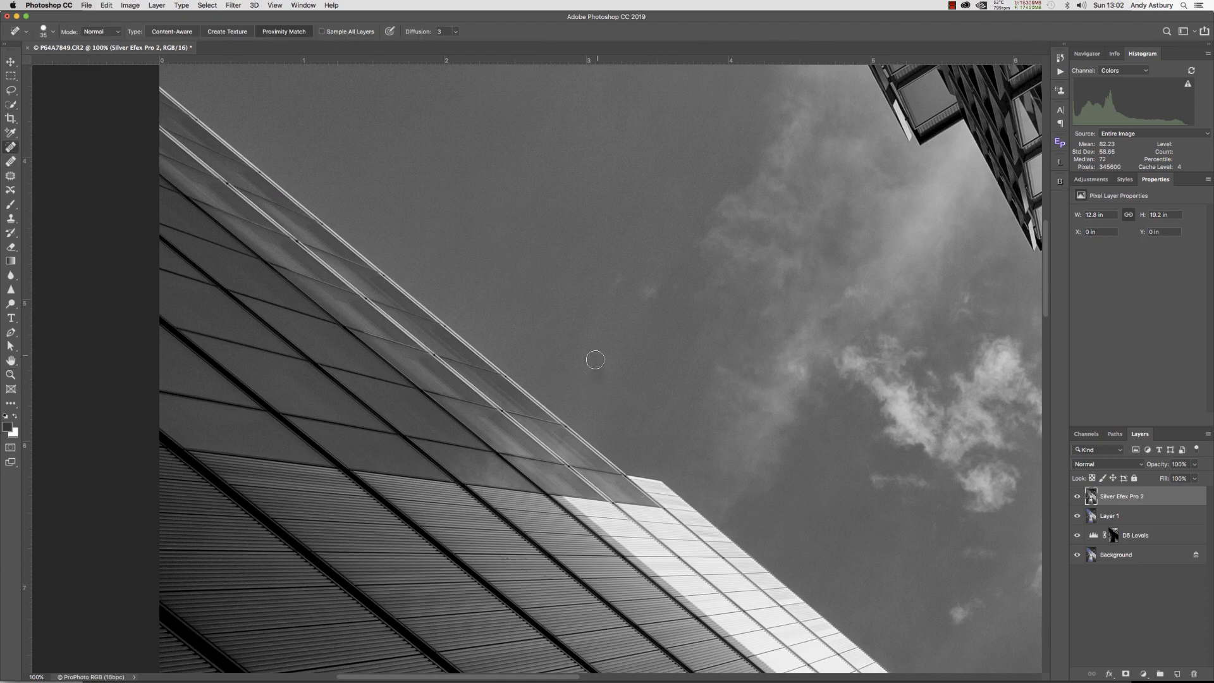
pyautogui.moveTo(590, 357)
pyautogui.mouseDown()
pyautogui.moveTo(604, 365)
pyautogui.moveTo(598, 384)
pyautogui.moveTo(596, 358)
pyautogui.moveTo(603, 387)
pyautogui.moveTo(594, 383)
pyautogui.mouseUp()
pyautogui.click(466, 117)
# - Check the clouds and the pointed building at 100% for remaining dust spots
pyautogui.moveTo(776, 387); pyautogui.dragTo(517, 76)
pyautogui.moveTo(713, 287); pyautogui.dragTo(680, 203)
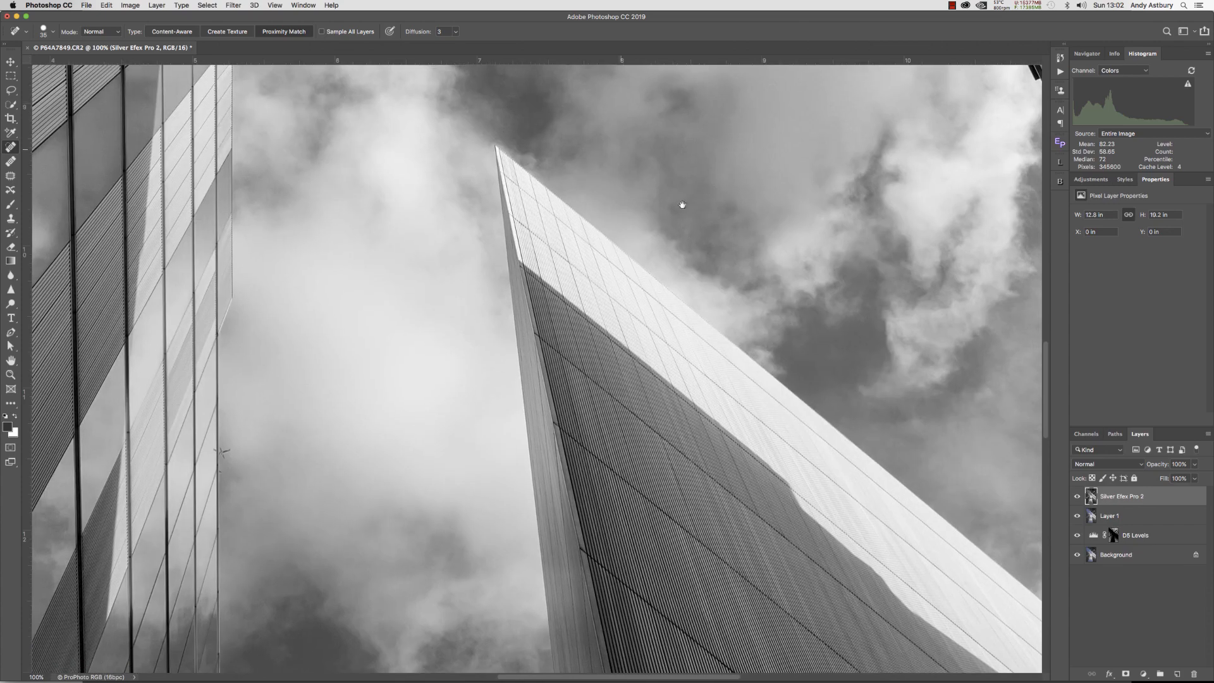
pyautogui.moveTo(826, 355); pyautogui.dragTo(588, 222)
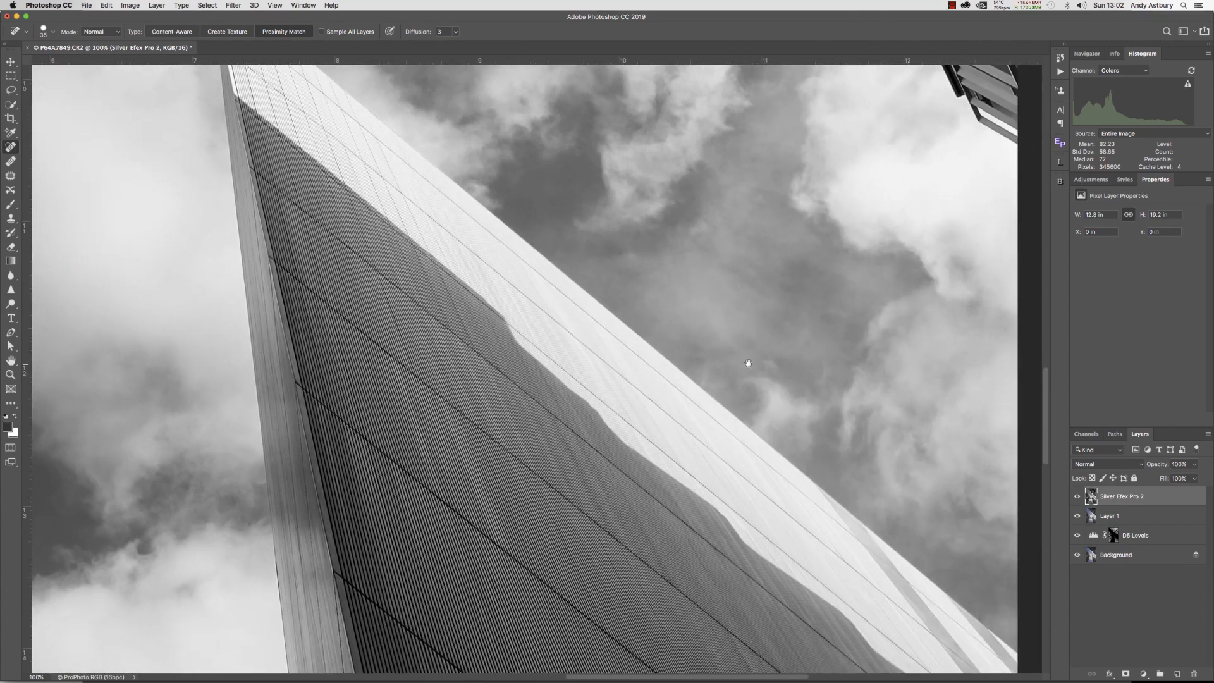
pyautogui.moveTo(745, 360)
pyautogui.mouseDown()
pyautogui.moveTo(603, 242)
pyautogui.moveTo(872, 207)
pyautogui.mouseUp()
pyautogui.moveTo(495, 304); pyautogui.dragTo(645, 328)
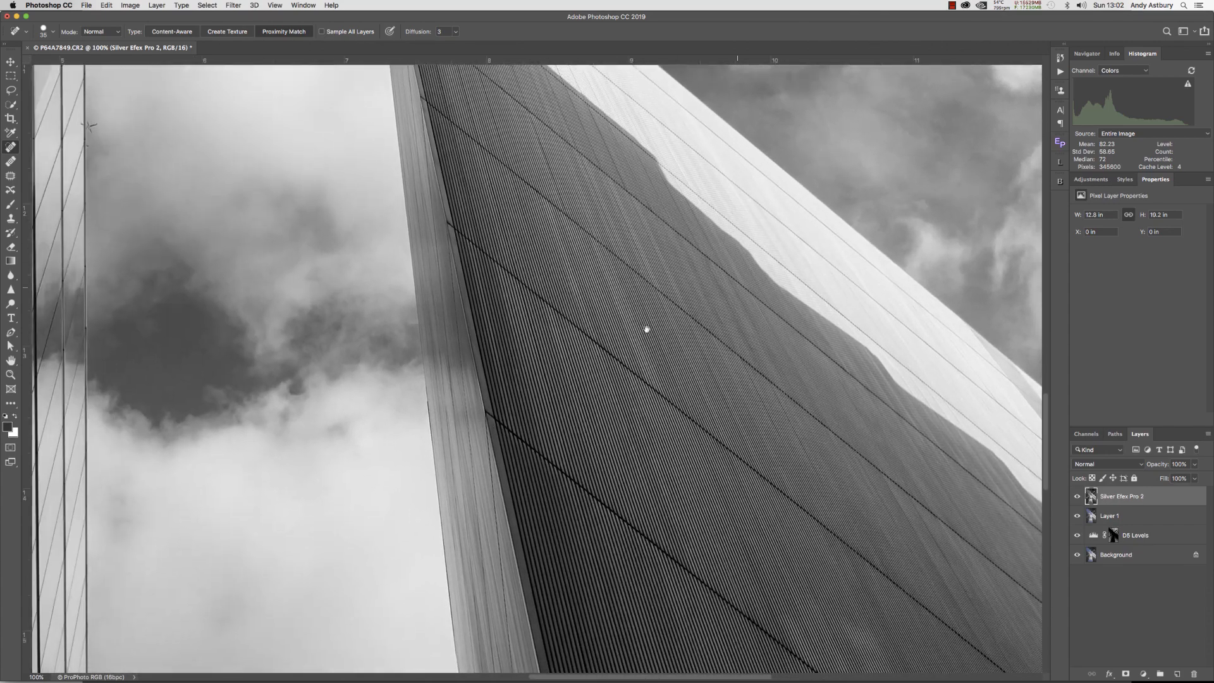
pyautogui.moveTo(320, 466)
pyautogui.mouseDown()
pyautogui.moveTo(557, 492)
pyautogui.moveTo(607, 278)
pyautogui.moveTo(607, 195)
pyautogui.moveTo(553, 276)
pyautogui.mouseUp()
pyautogui.doubleClick(13, 359)
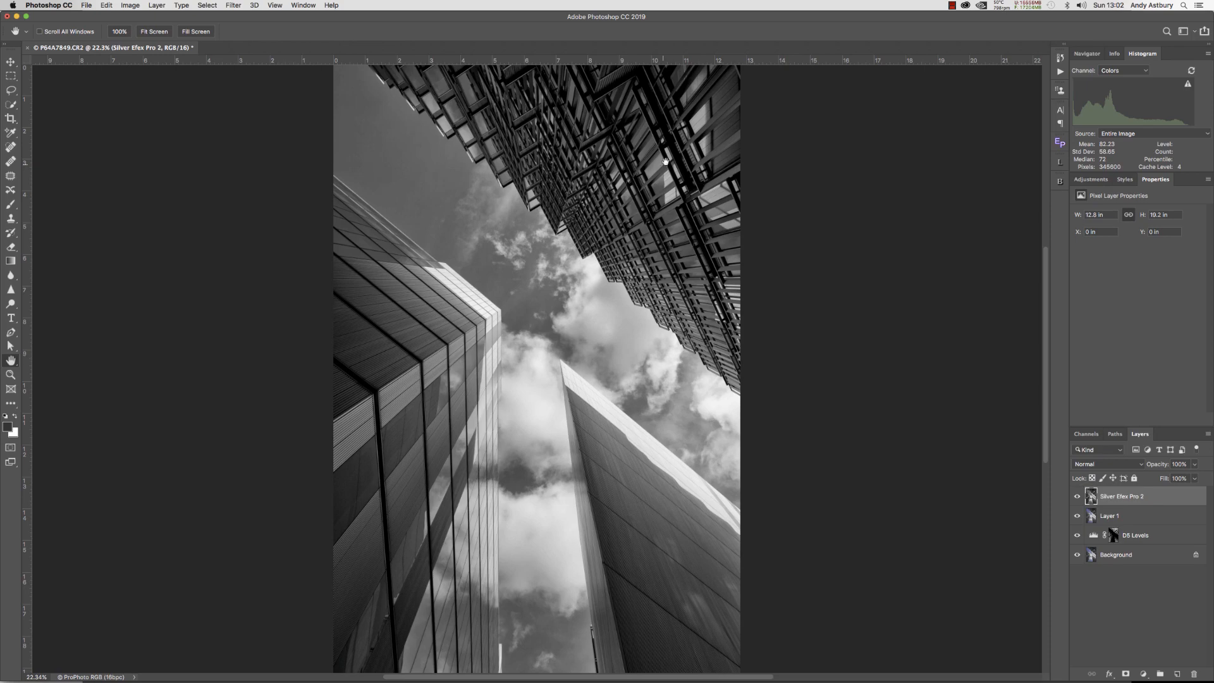
# - Inspect the shadow detail of the dark lattice facade at 100%, and return to a view of the whole photo
pyautogui.doubleClick(10, 375)
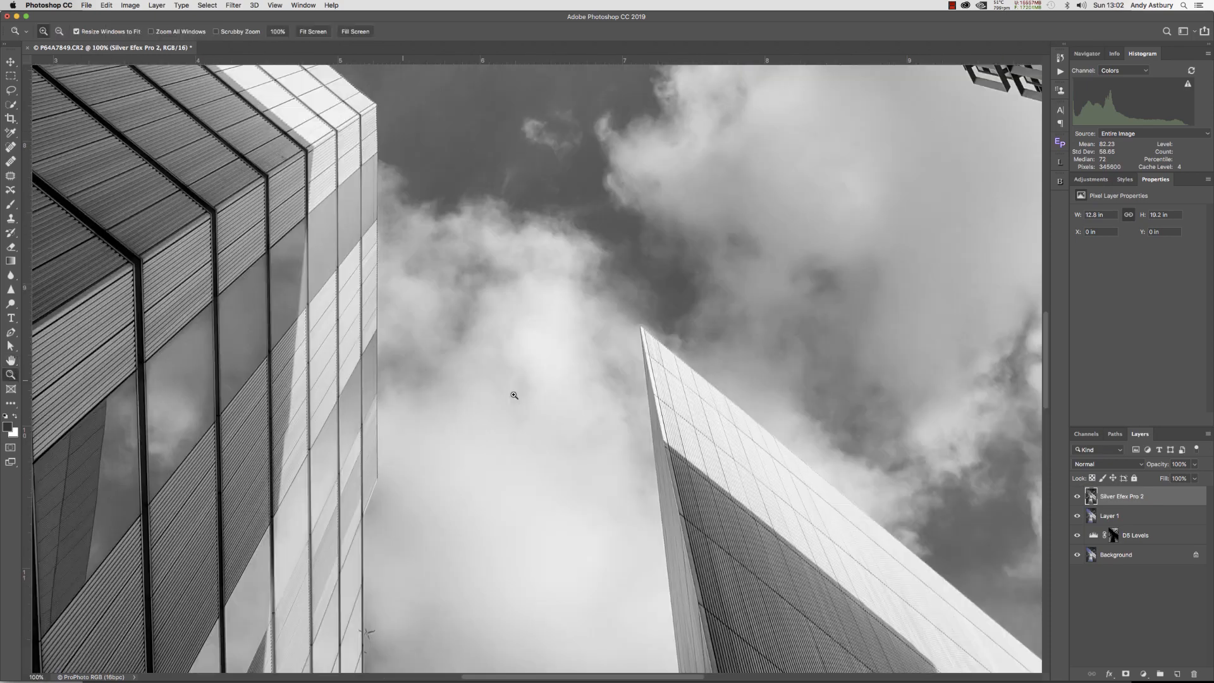
pyautogui.moveTo(746, 282); pyautogui.dragTo(390, 556)
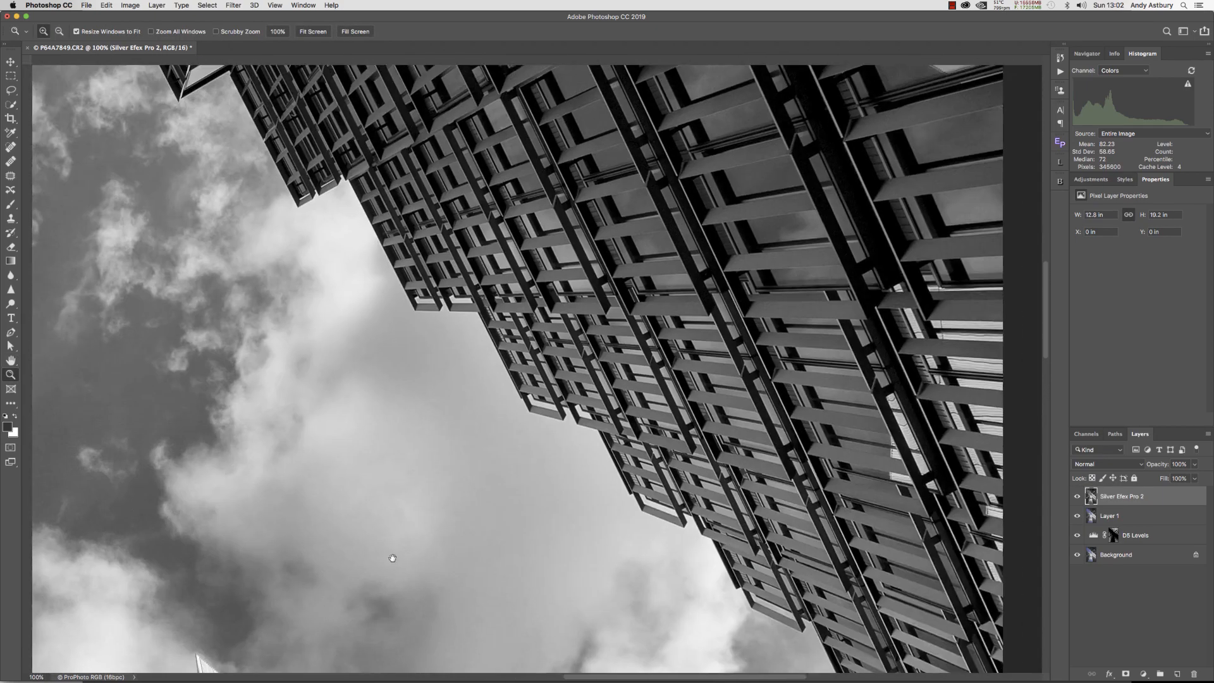
pyautogui.moveTo(672, 271); pyautogui.dragTo(648, 659)
pyautogui.scroll(10, 648, 659)
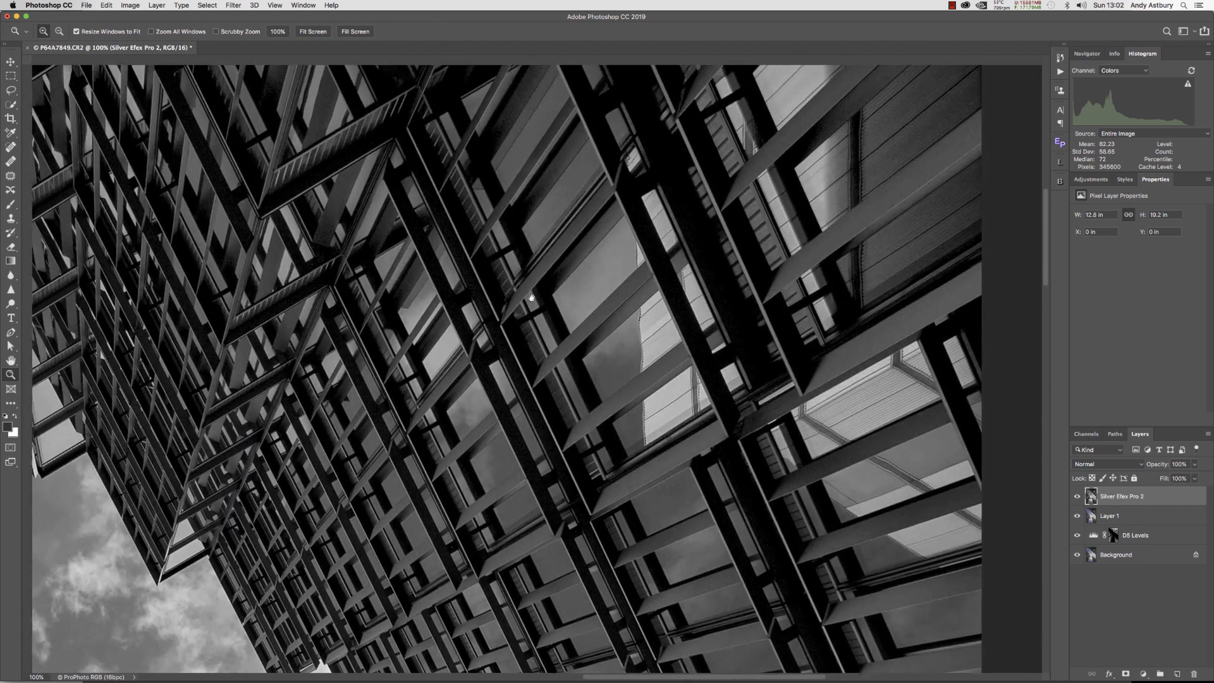
pyautogui.press('super+r')
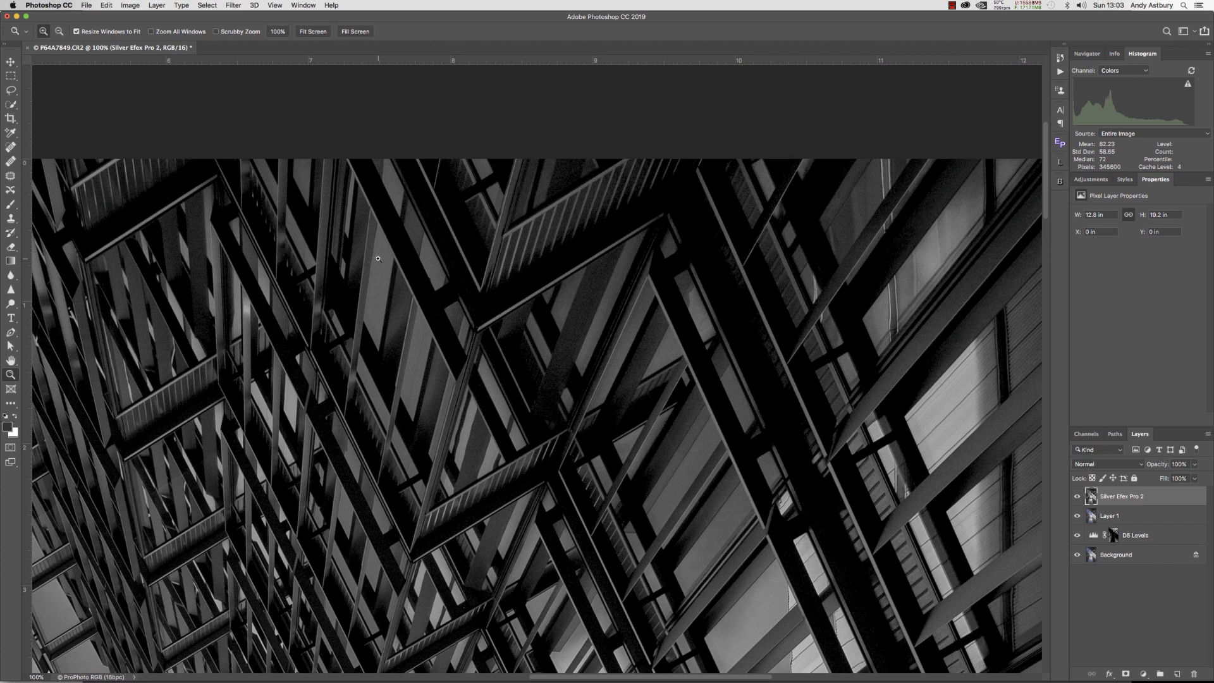
pyautogui.doubleClick(10, 363)
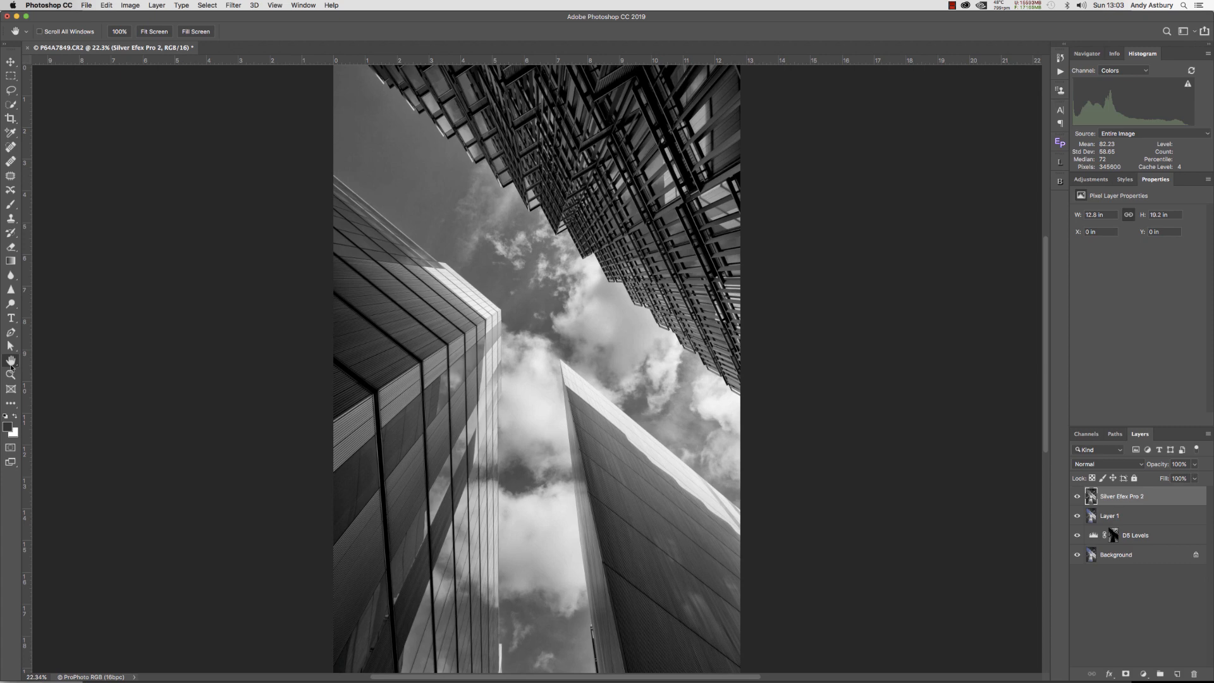
pyautogui.press('super+minus')
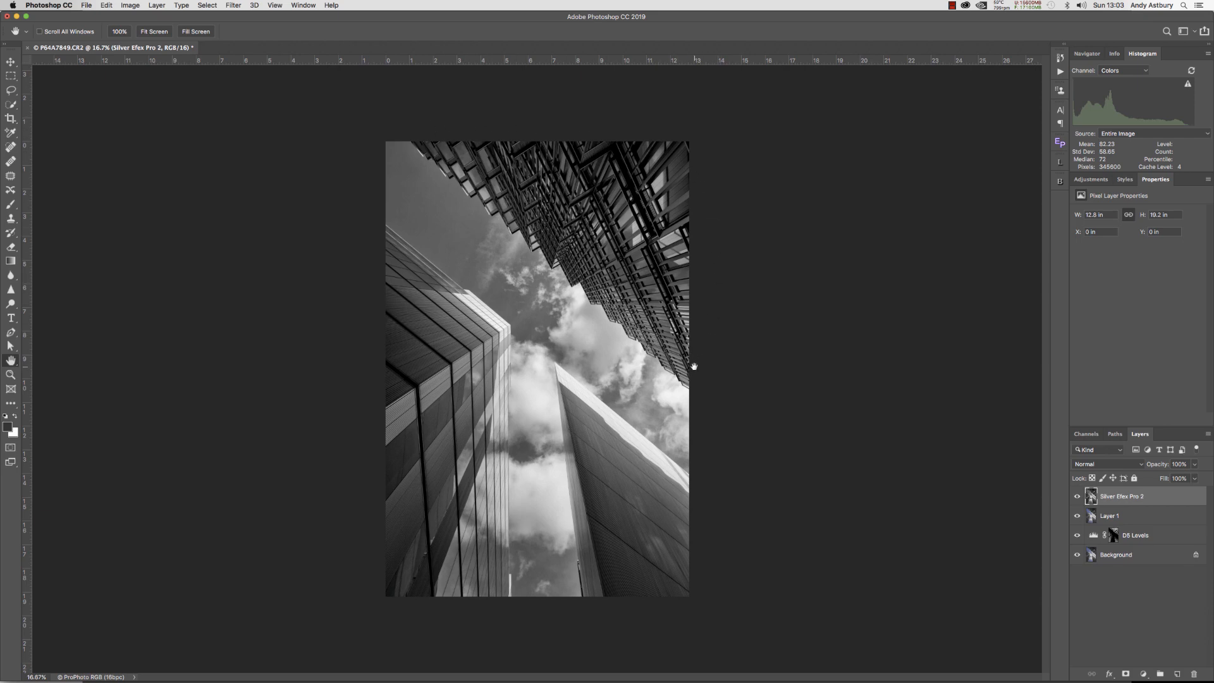
# - Rotate the Silver Efex Pro 2 layer by 180° so the lattice facade rises from the lower corner
pyautogui.click(107, 7)
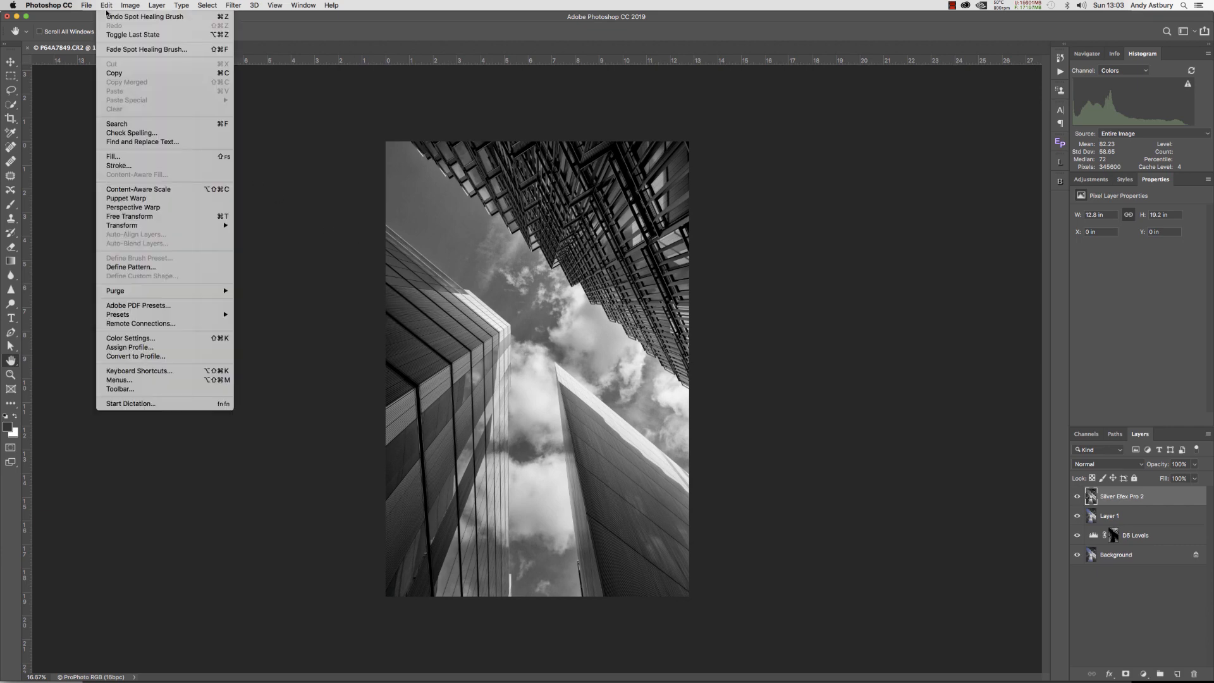
pyautogui.moveTo(142, 226)
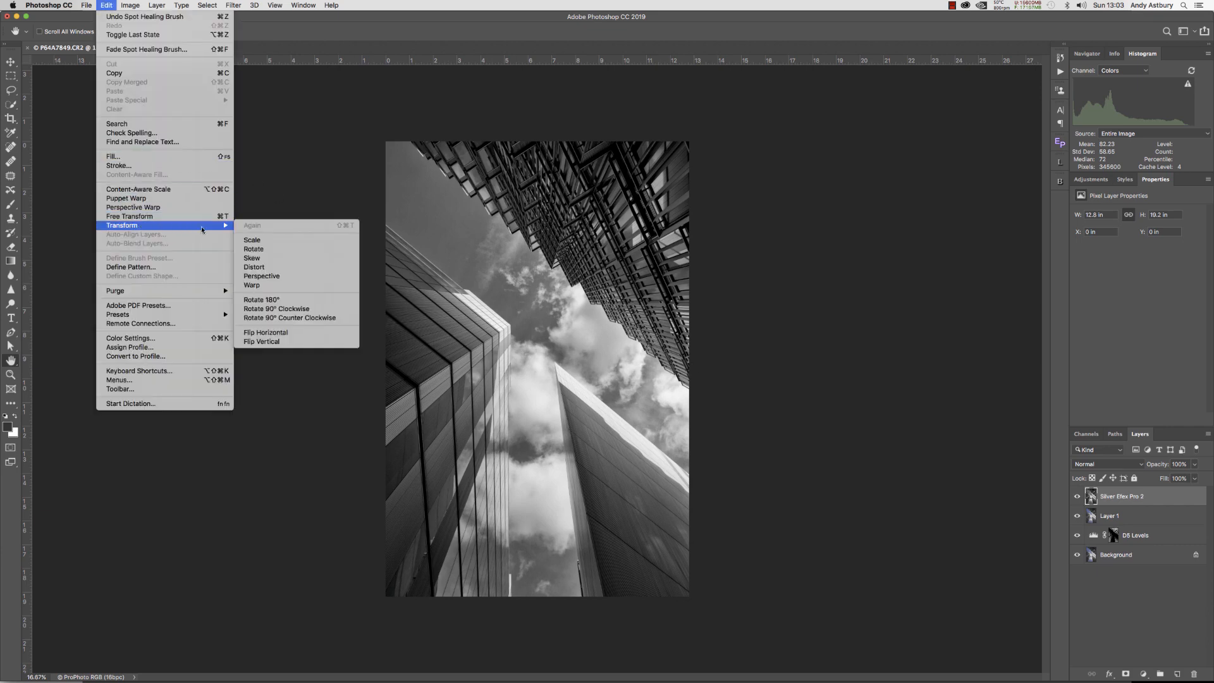
pyautogui.click(260, 299)
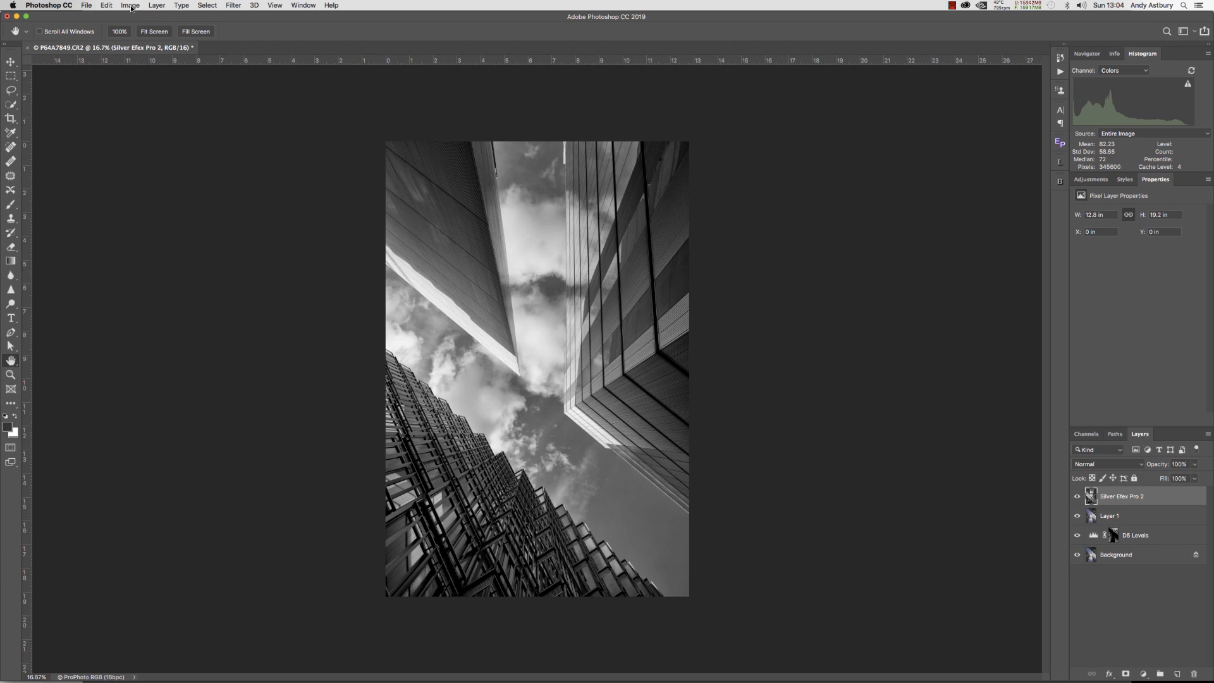
# - Flatten the layered image into a single background and save it as P64A7849-Edit.tif
pyautogui.click(156, 7)
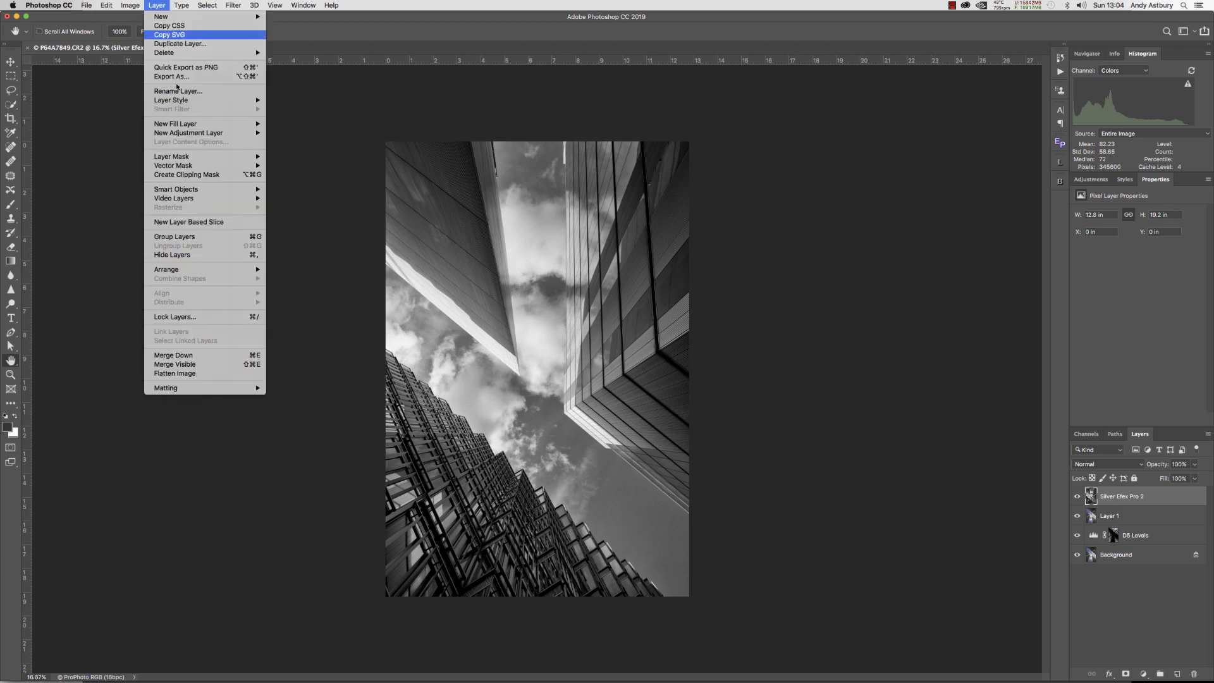
pyautogui.click(177, 375)
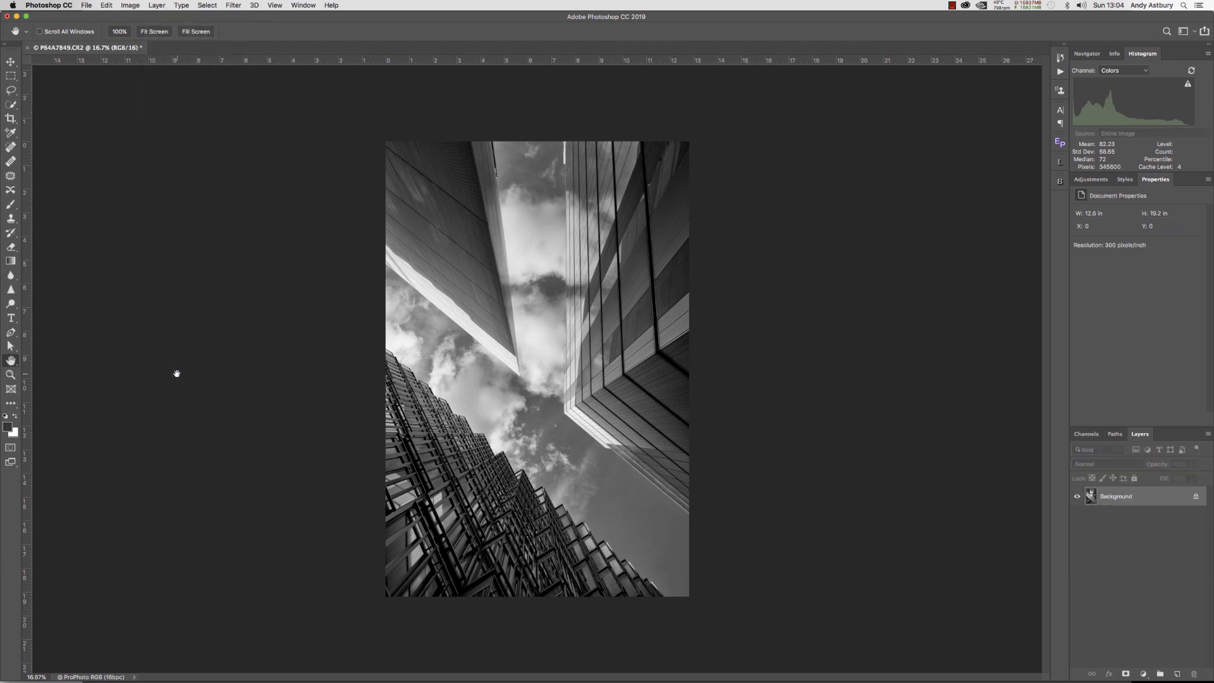
pyautogui.click(87, 6)
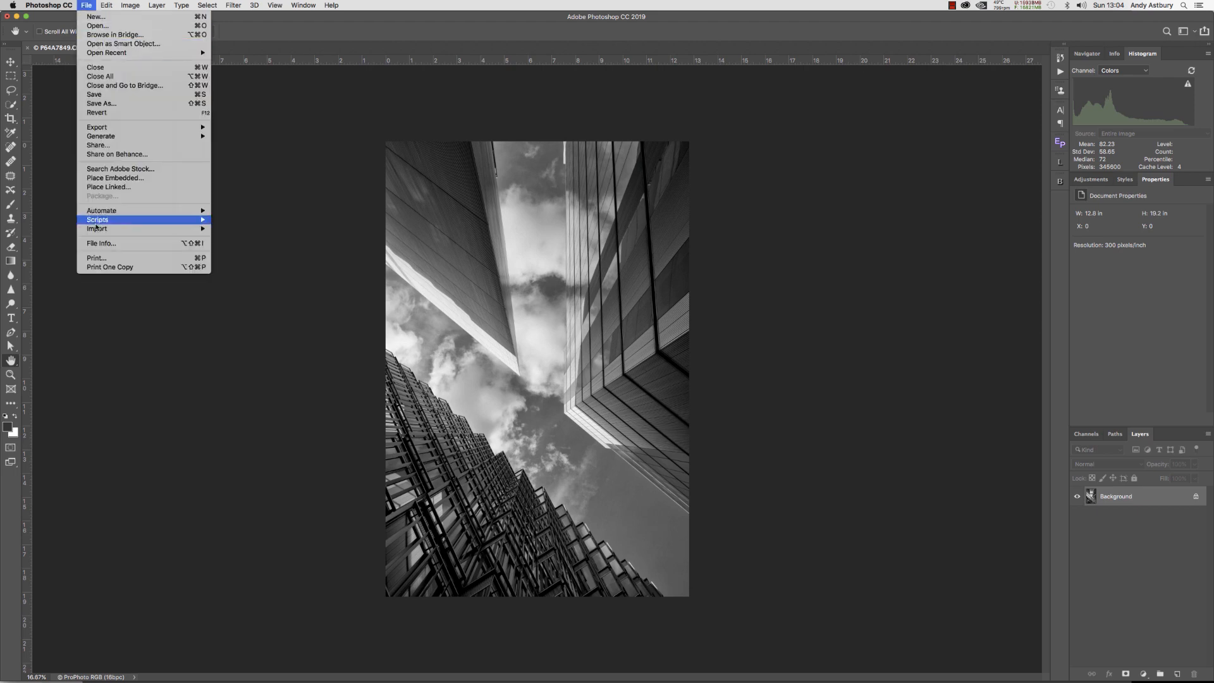
pyautogui.click(94, 95)
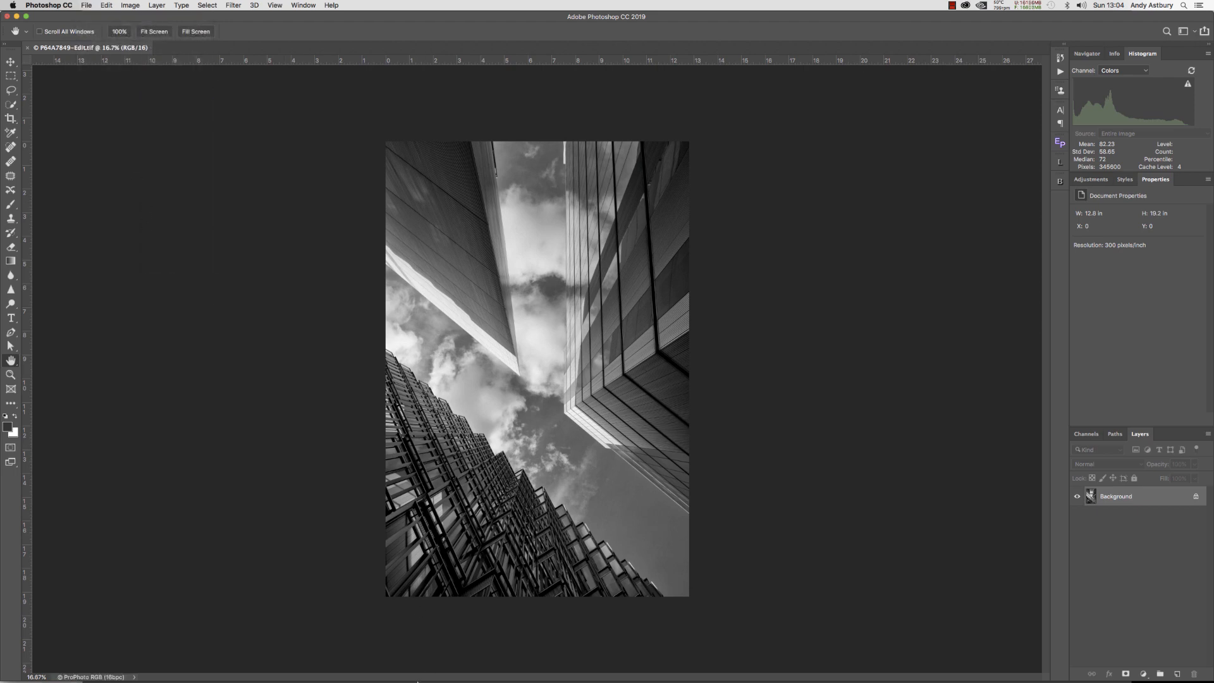
# - Switch to Lightroom and slightly raise the black point of the RGB tone curve on P64A7849-Edit.tif to remove the shadow clipping
pyautogui.moveTo(443, 672)
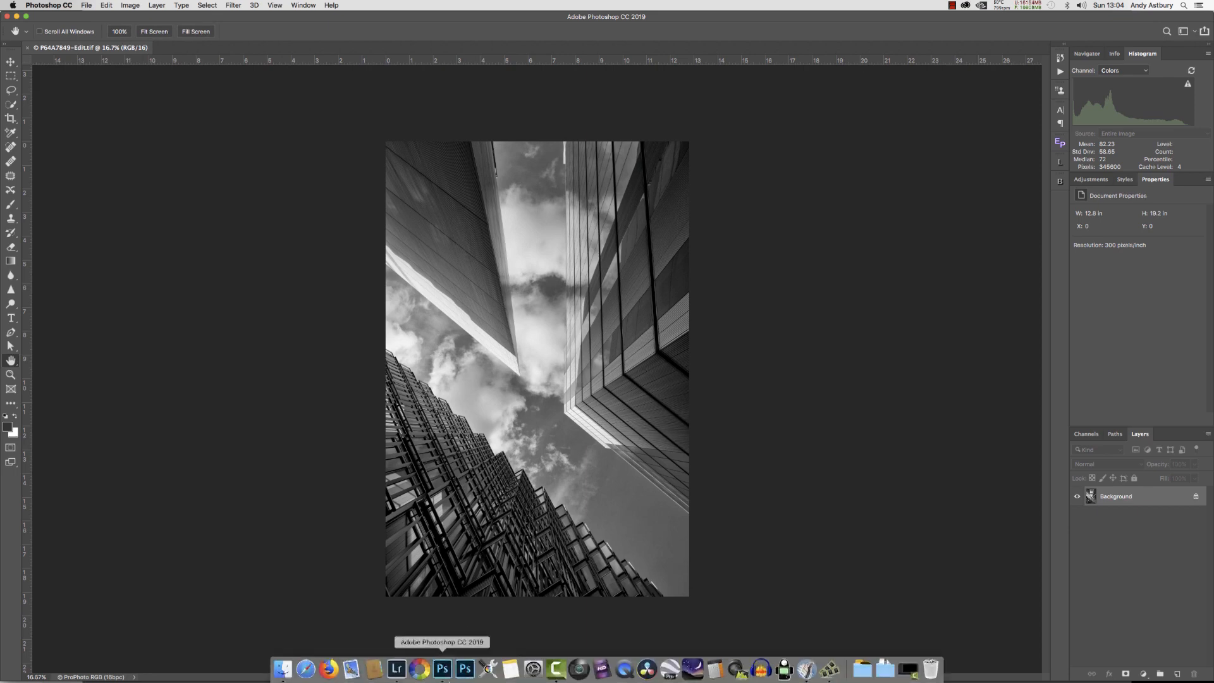
pyautogui.click(396, 668)
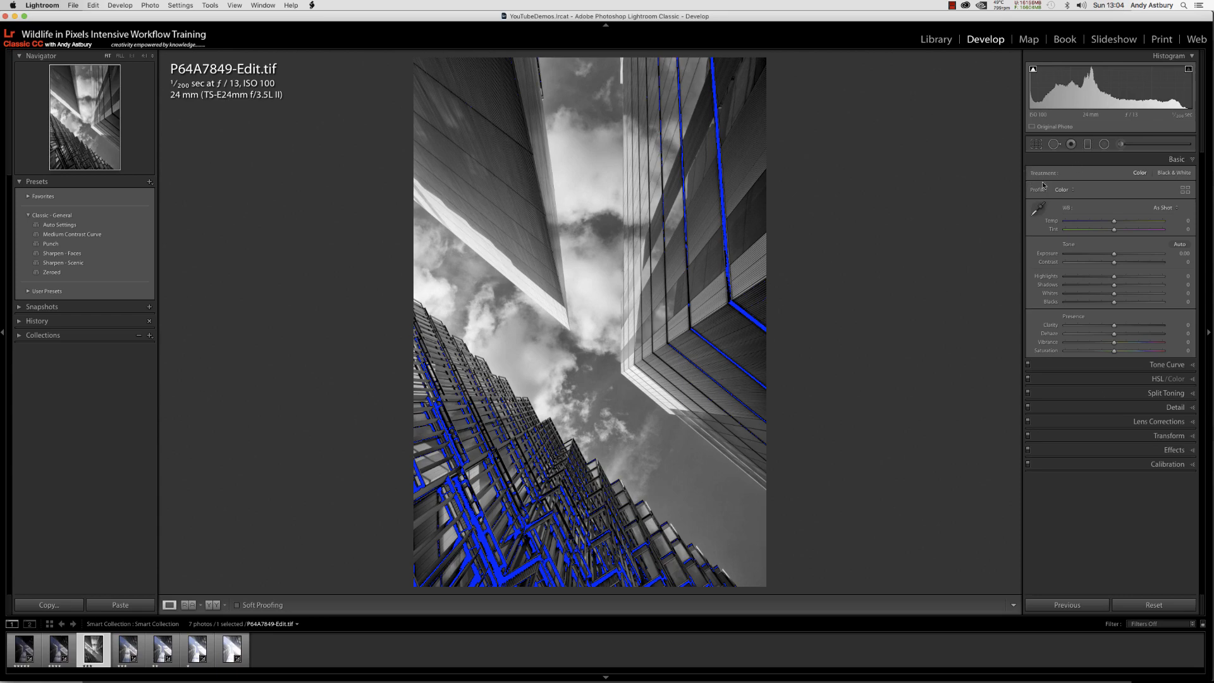
pyautogui.click(1166, 364)
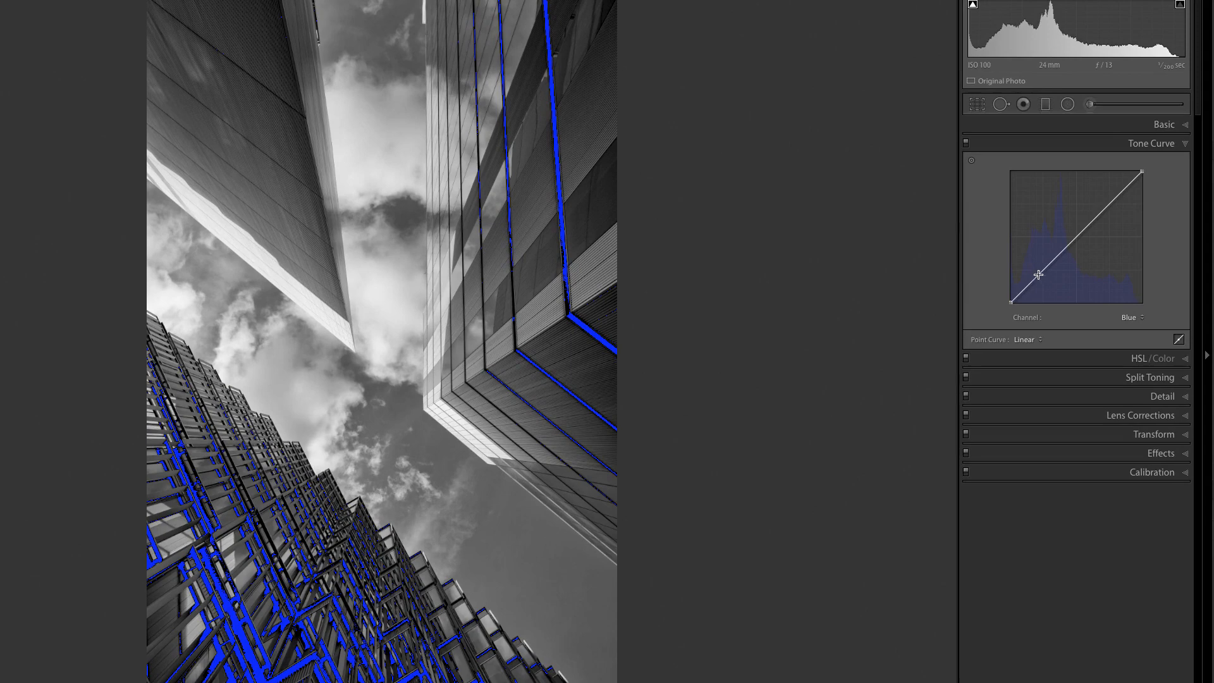
pyautogui.click(1137, 318)
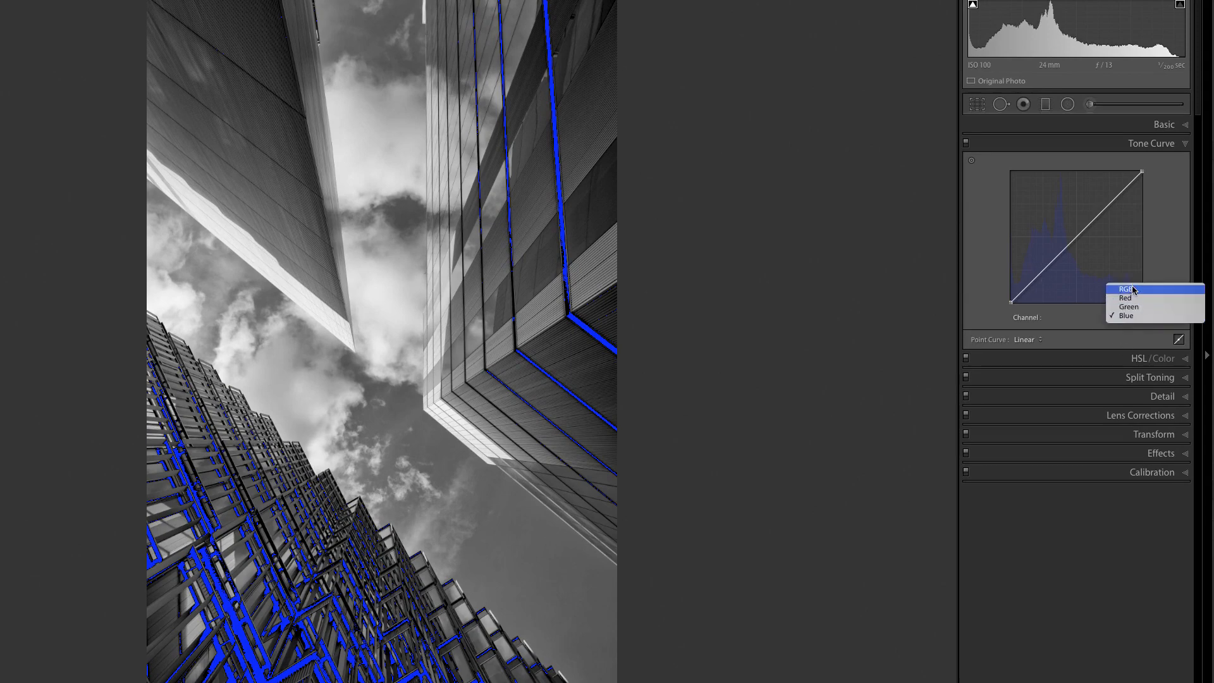
pyautogui.click(1133, 290)
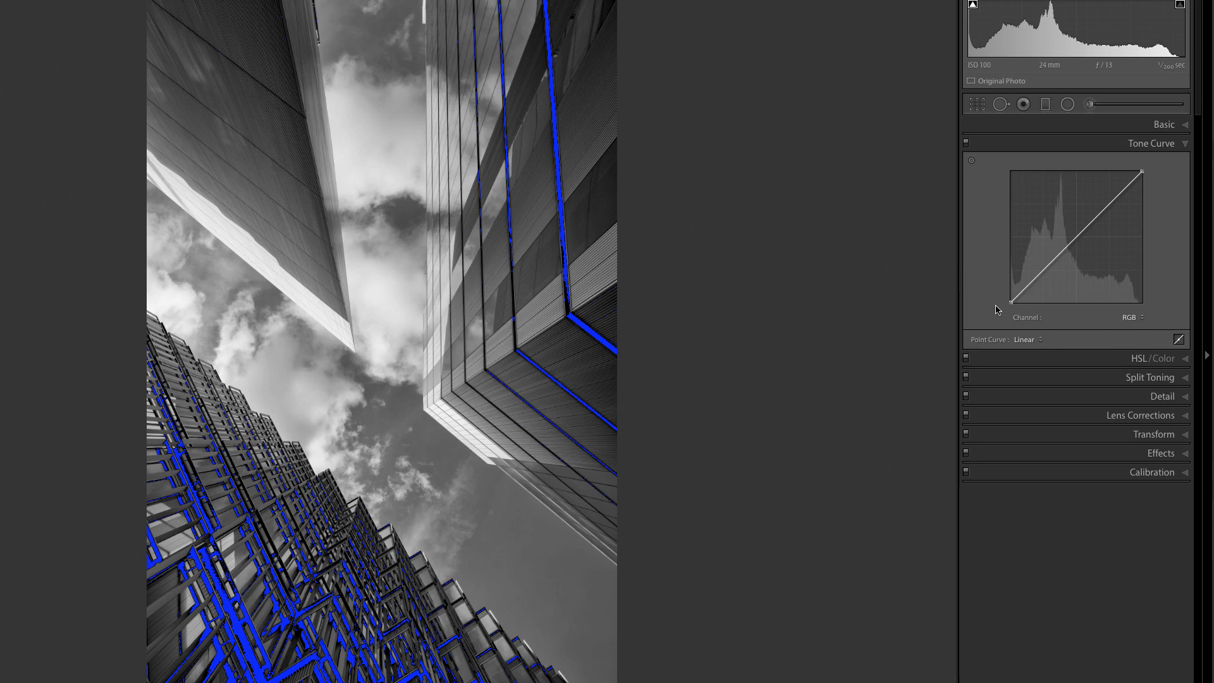
pyautogui.moveTo(1009, 303); pyautogui.dragTo(1008, 305)
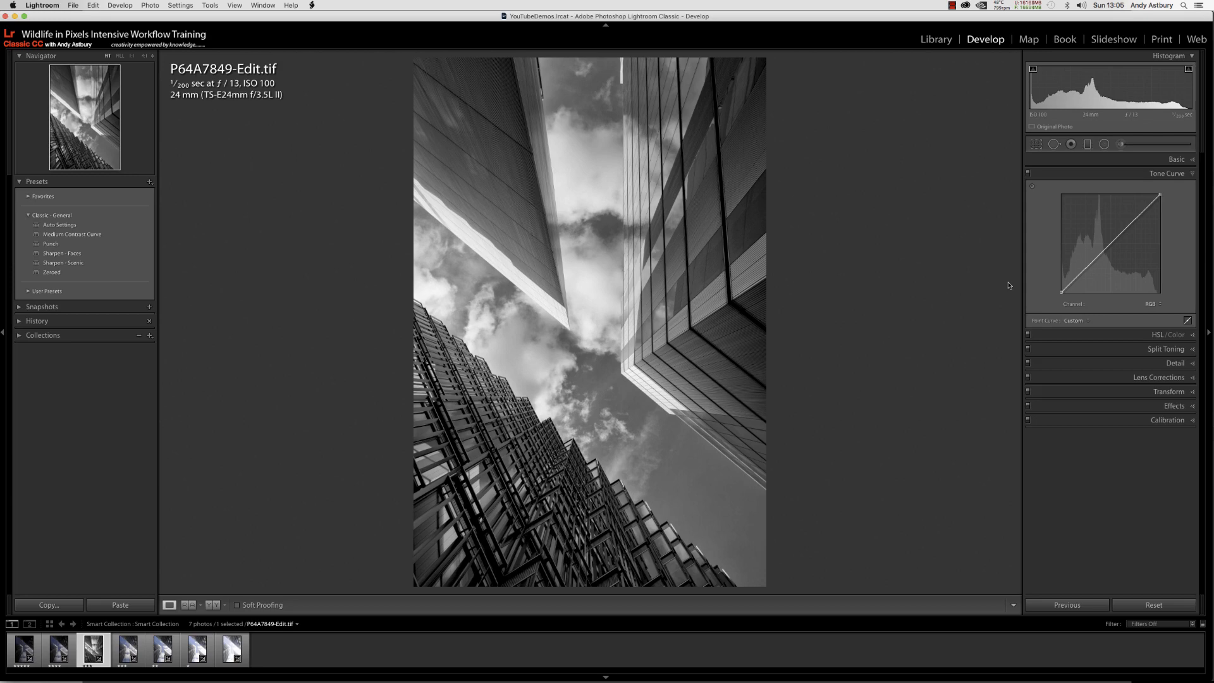
# - Compare the black-and-white edit with P64A7849.CR2, and reset the raw file's develop settings
pyautogui.click(129, 656)
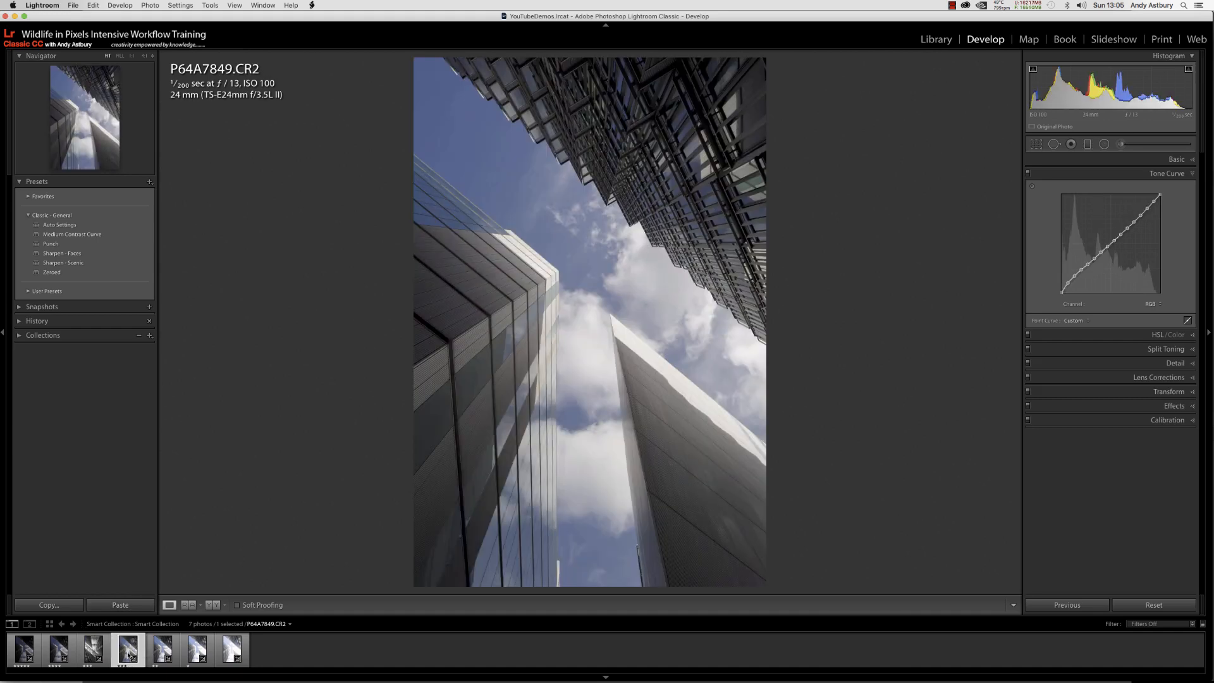
pyautogui.click(93, 651)
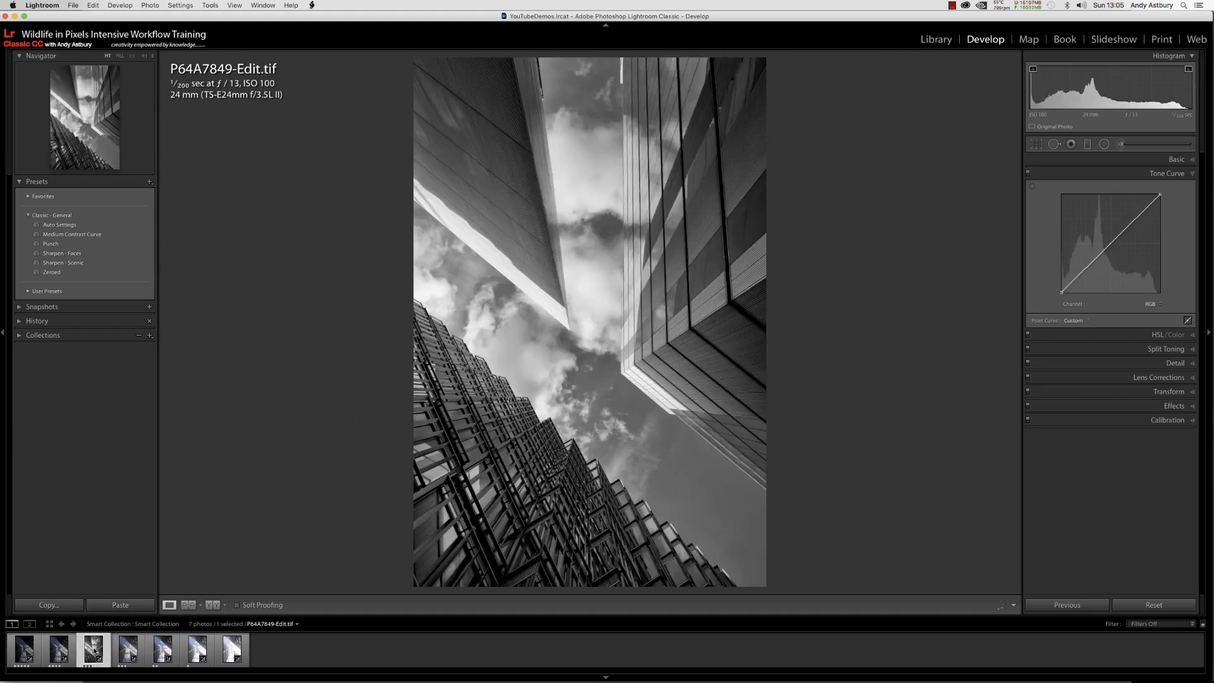
pyautogui.click(128, 651)
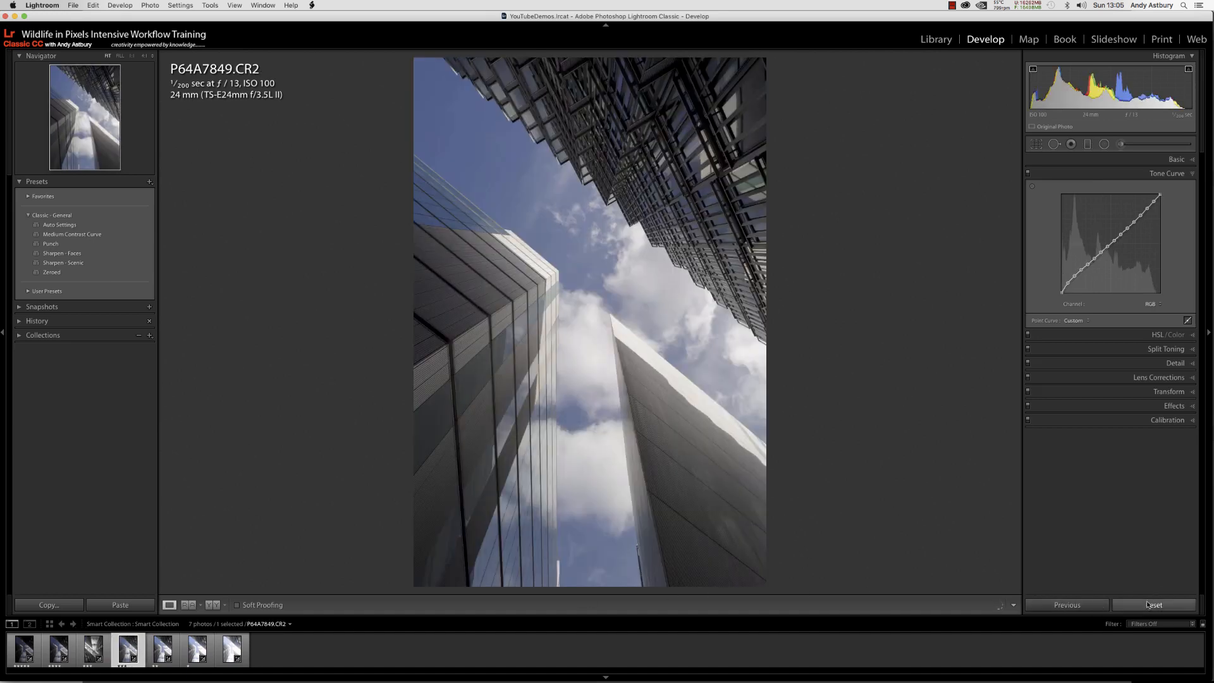
pyautogui.click(1128, 609)
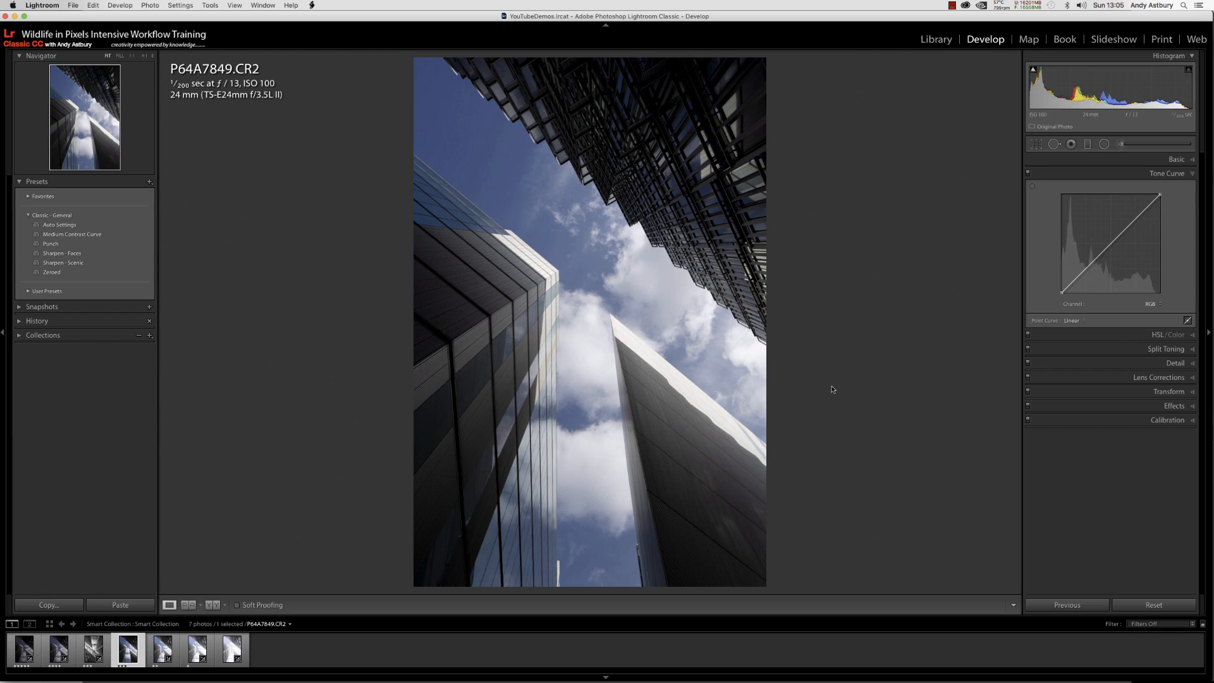
# - Compare P64A7849-Edit.tif and P64A7849.CR2 side by side in the Library's Survey view with side panels hidden and lights out
pyautogui.keyDown('super'); pyautogui.click(94, 653); pyautogui.keyUp('super')
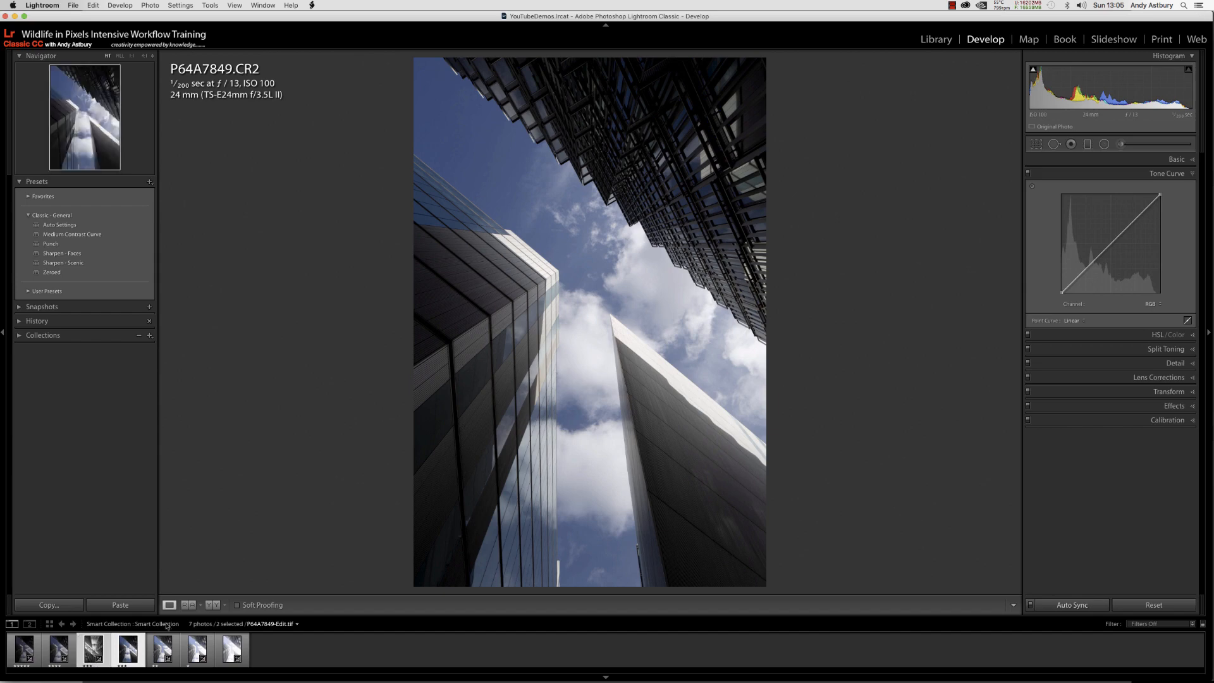
pyautogui.click(935, 39)
pyautogui.click(207, 605)
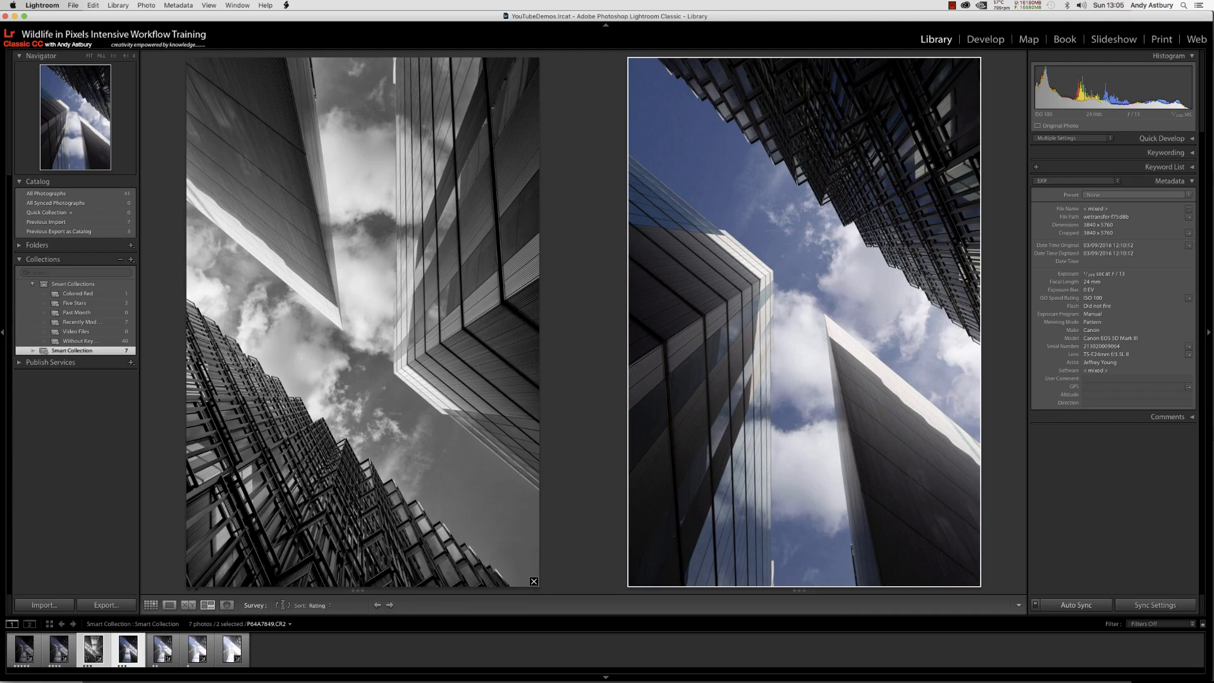
pyautogui.press('Tab')
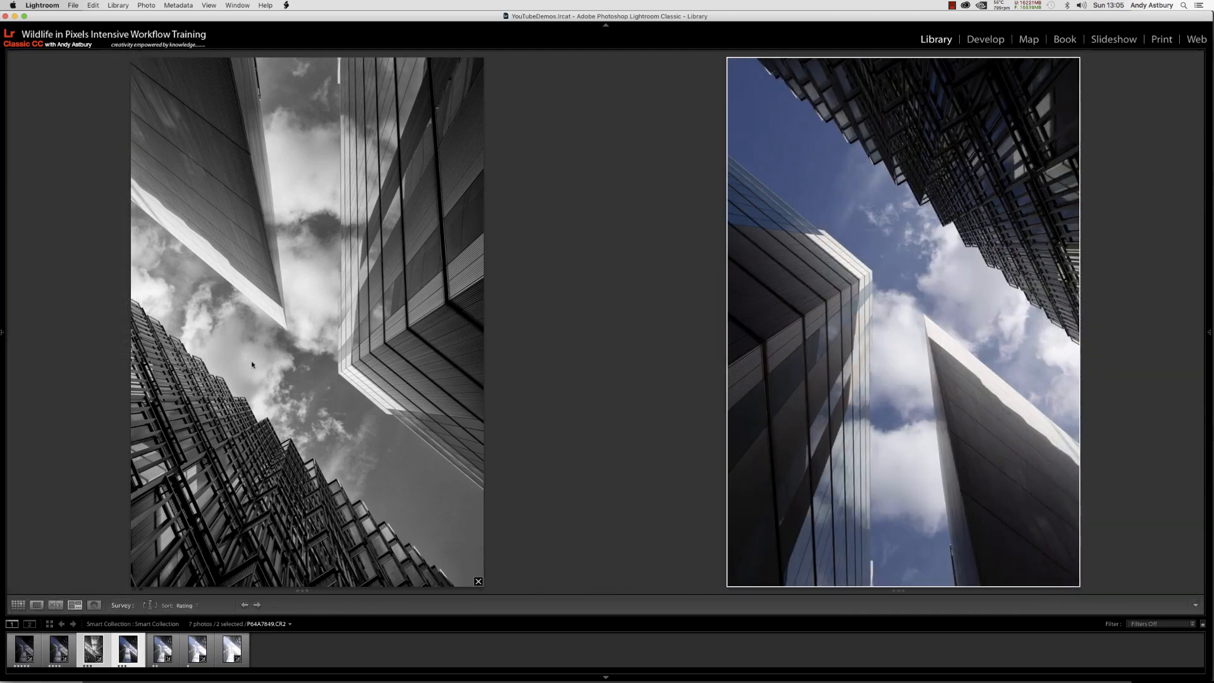
pyautogui.press('l')
pyautogui.press('l')
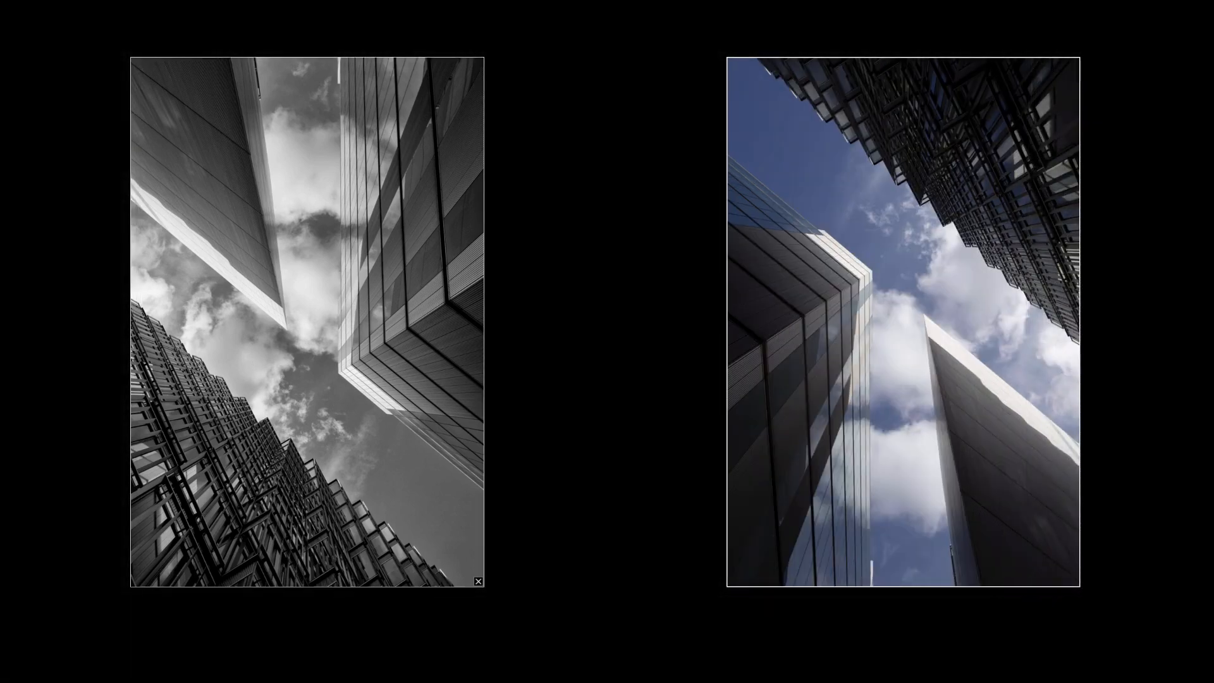